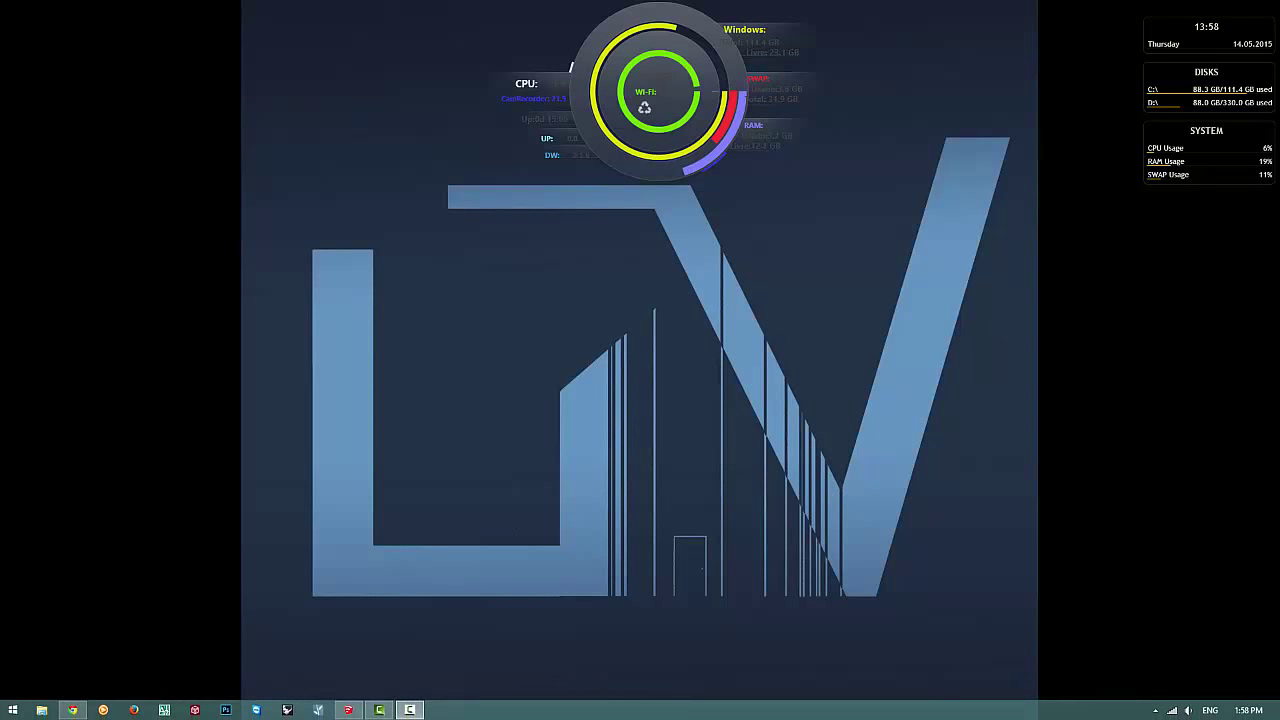
# Step: Open the Jellyfish House case-study sheet in Chrome at full size
pyautogui.click(72, 710)
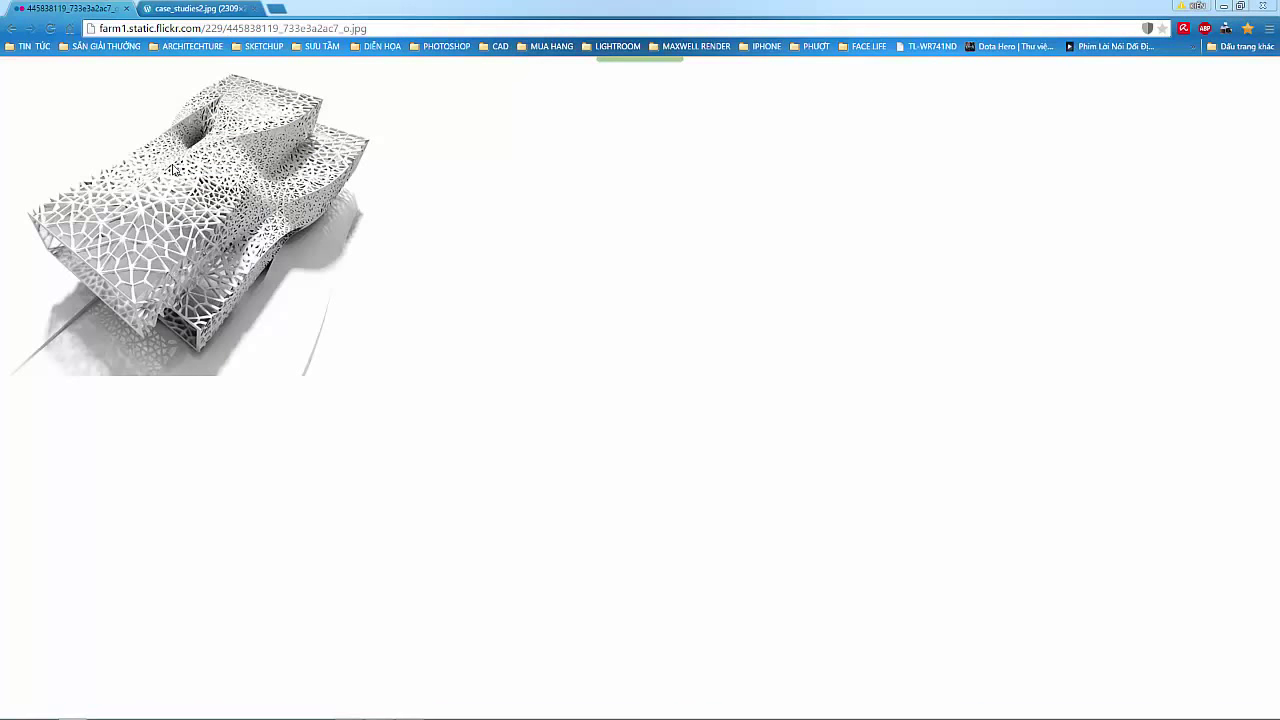
pyautogui.click(170, 9)
pyautogui.click(60, 131)
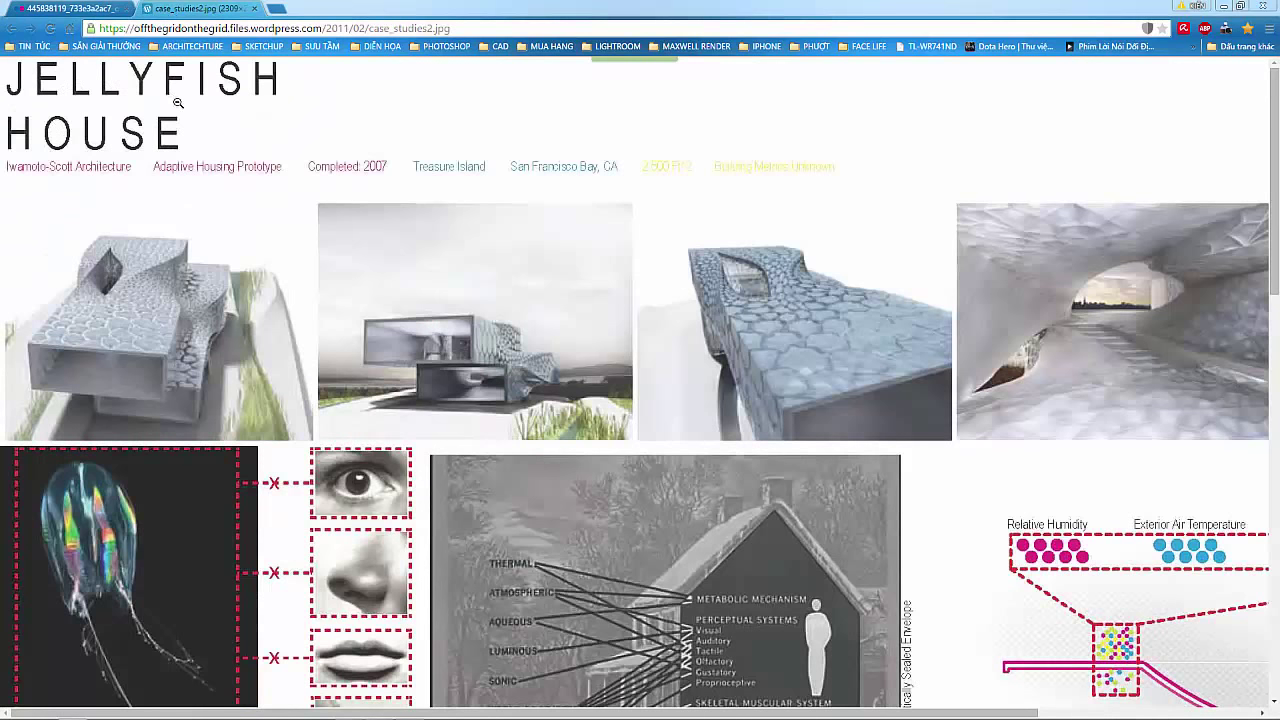
pyautogui.scroll(-1, 217, 272)
pyautogui.scroll(-3, 300, 310)
pyautogui.scroll(2, 366, 337)
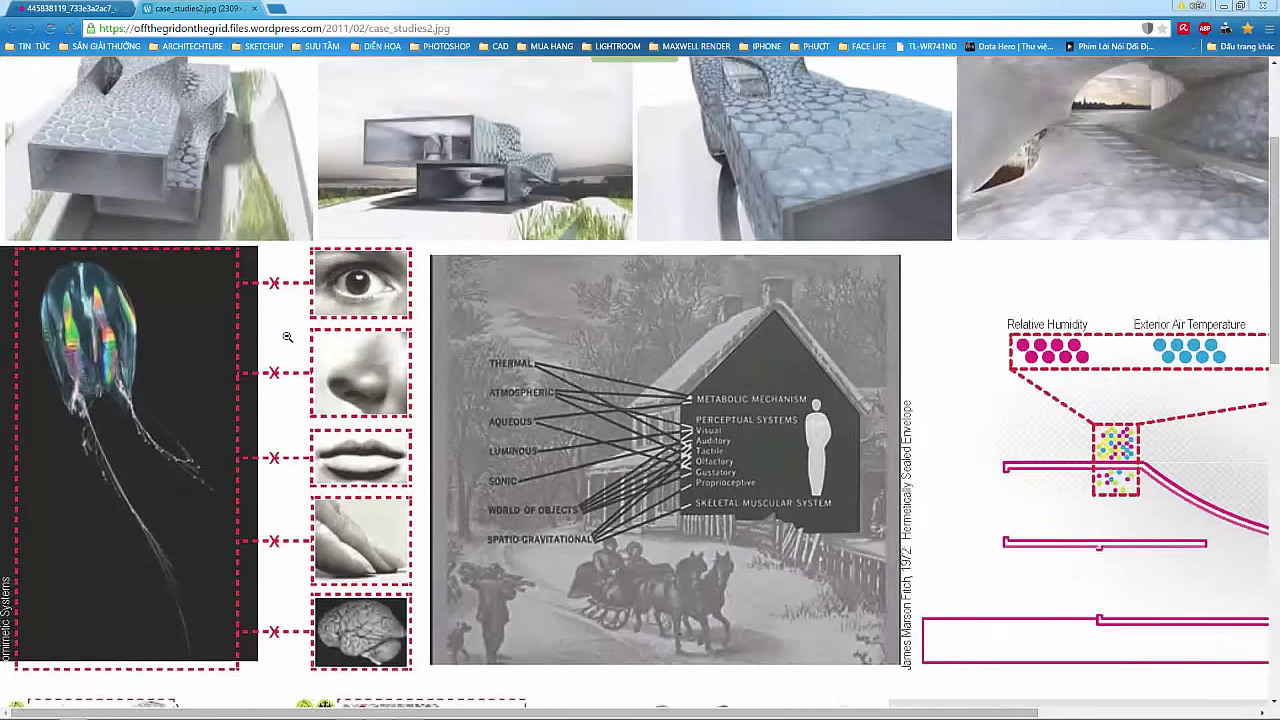
# Step: Scroll through the rest of the sheet, then return to the Flickr building render
pyautogui.scroll(-2, 858, 246)
pyautogui.scroll(-2, 856, 252)
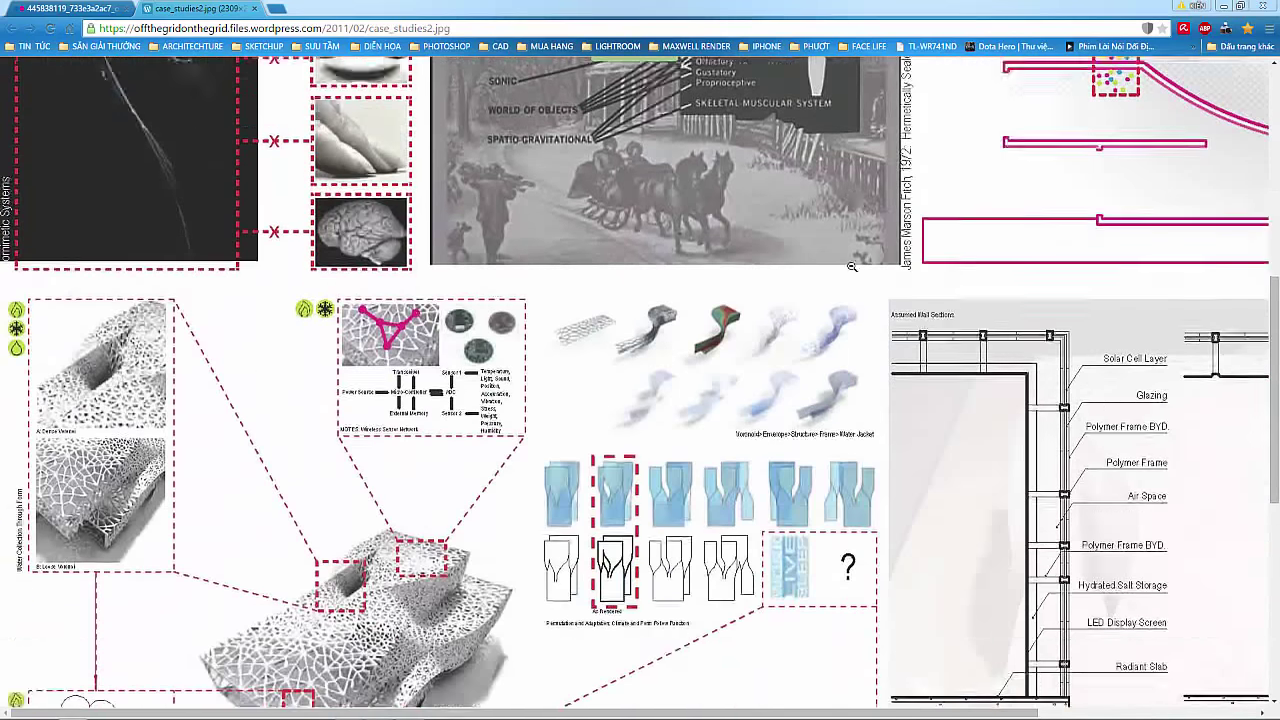
pyautogui.scroll(-2, 854, 260)
pyautogui.scroll(-3, 851, 270)
pyautogui.scroll(-1, 851, 270)
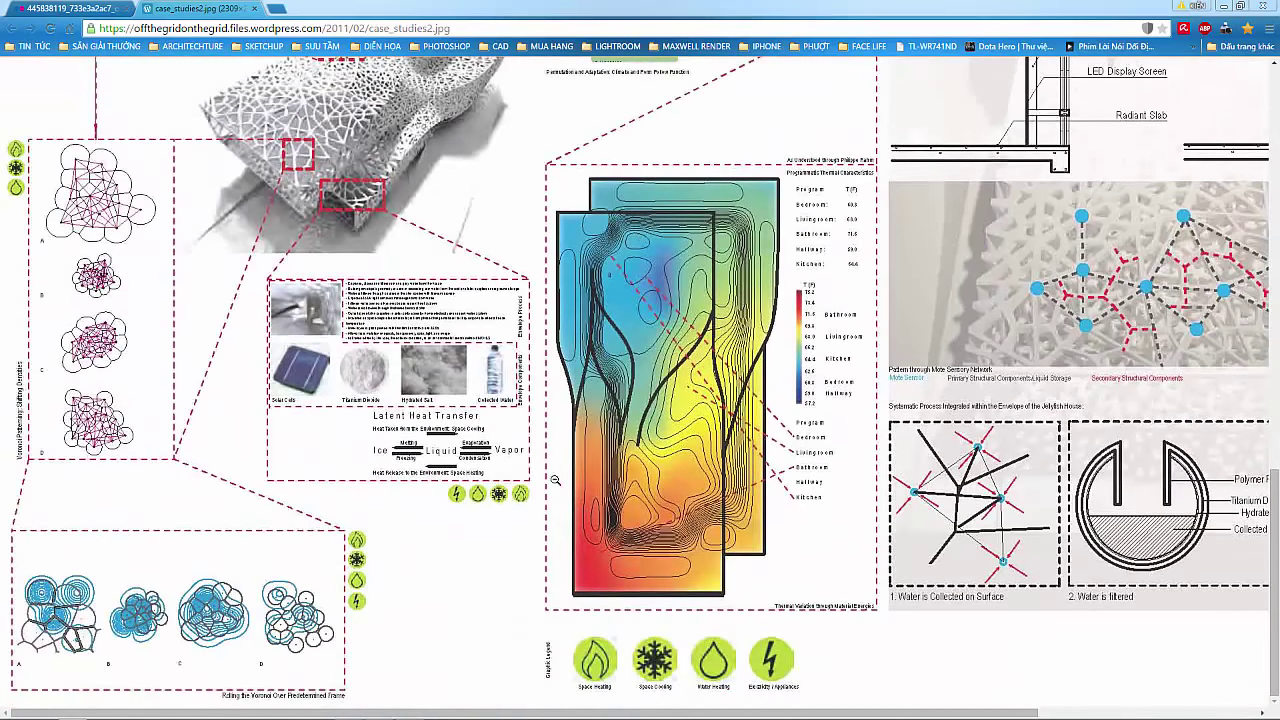
pyautogui.keyDown('ctrl'); pyautogui.scroll(-1, 520, 520); pyautogui.keyUp('ctrl')
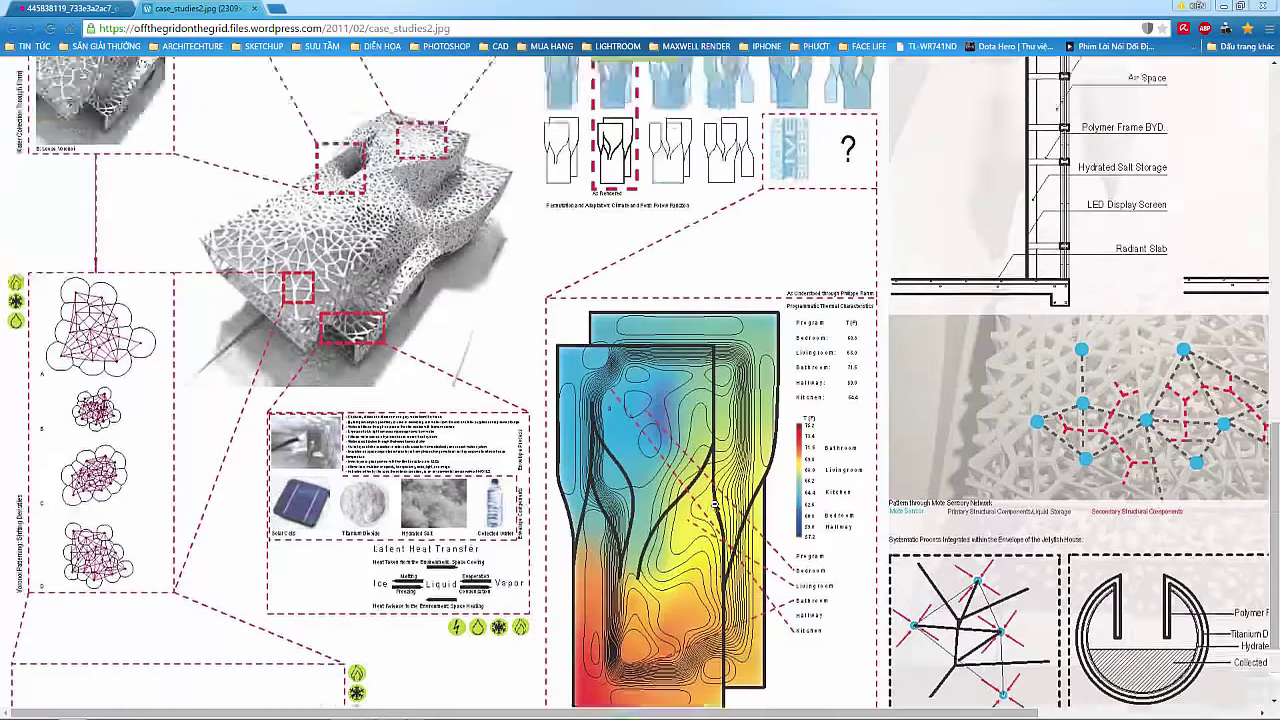
pyautogui.keyDown('ctrl'); pyautogui.scroll(-1, 570, 450); pyautogui.keyUp('ctrl')
pyautogui.keyDown('ctrl'); pyautogui.scroll(-2, 620, 390); pyautogui.keyUp('ctrl')
pyautogui.click(58, 8)
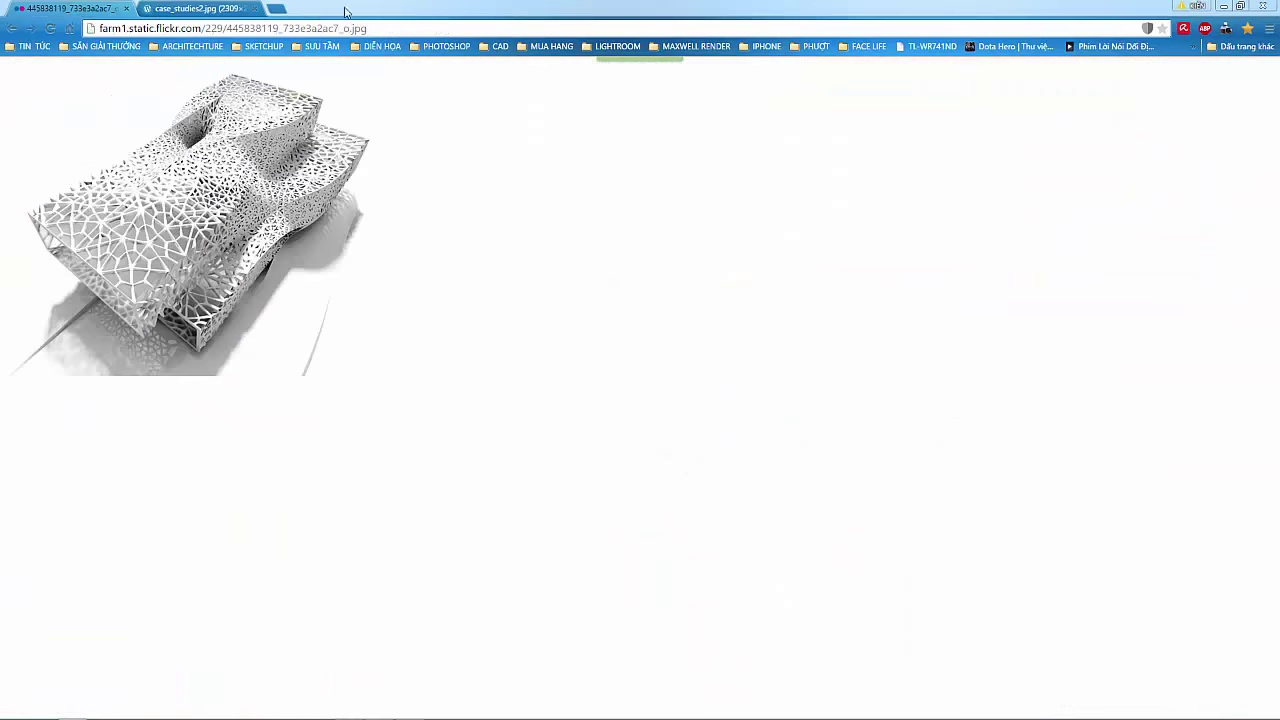
# Step: Draw a 16m by 3m rectangle in SketchUp
pyautogui.click(1229, 6)
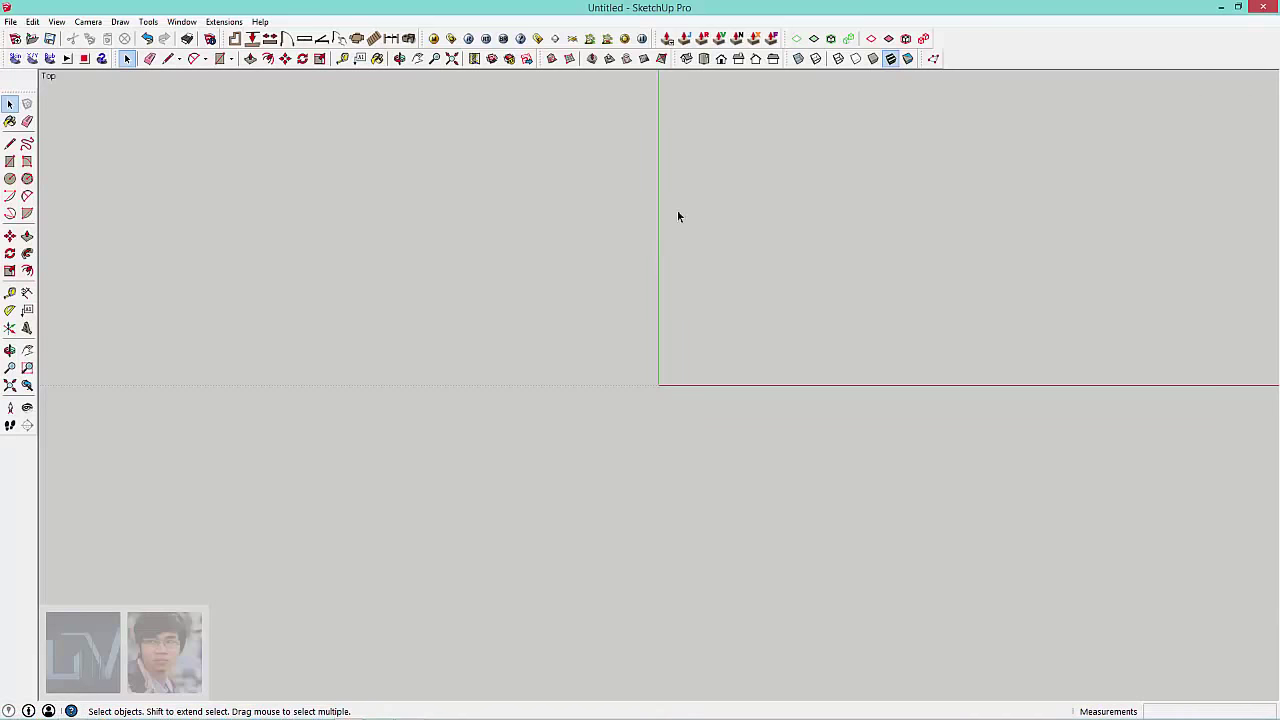
pyautogui.moveTo(735, 285); pyautogui.dragTo(460, 431, button='middle')
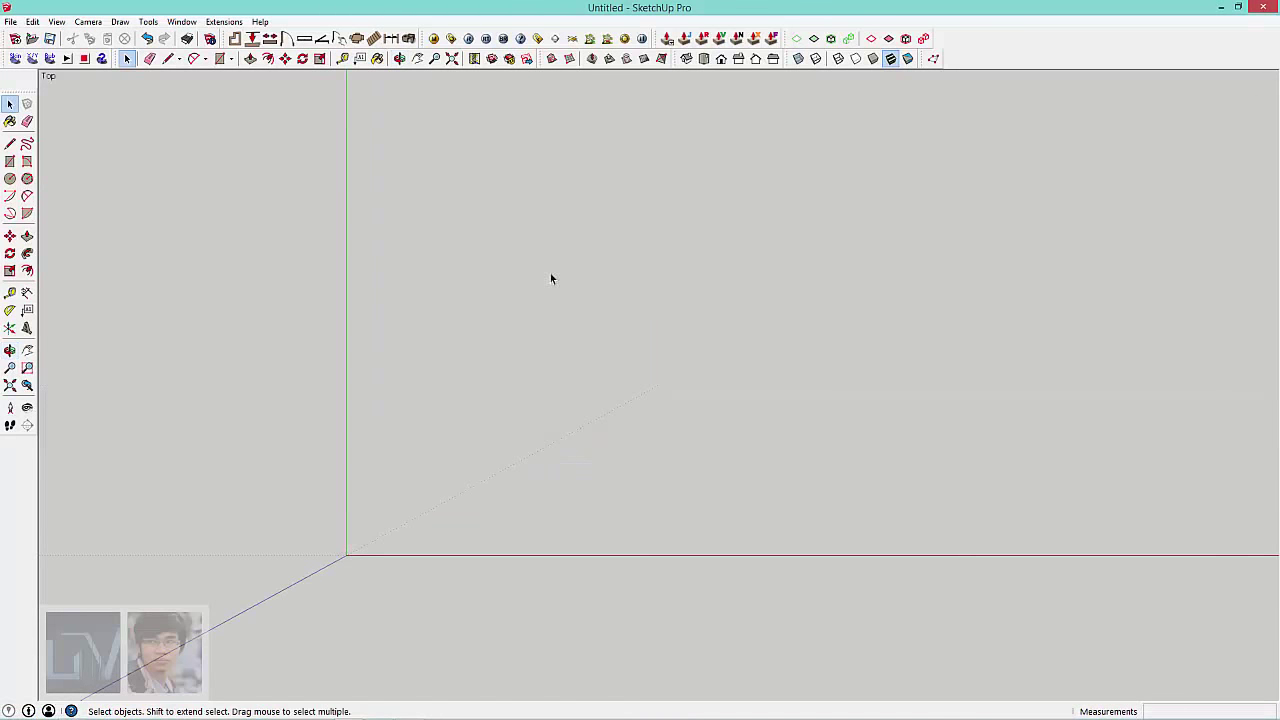
pyautogui.press('r')
pyautogui.click(478, 335)
pyautogui.write('16')
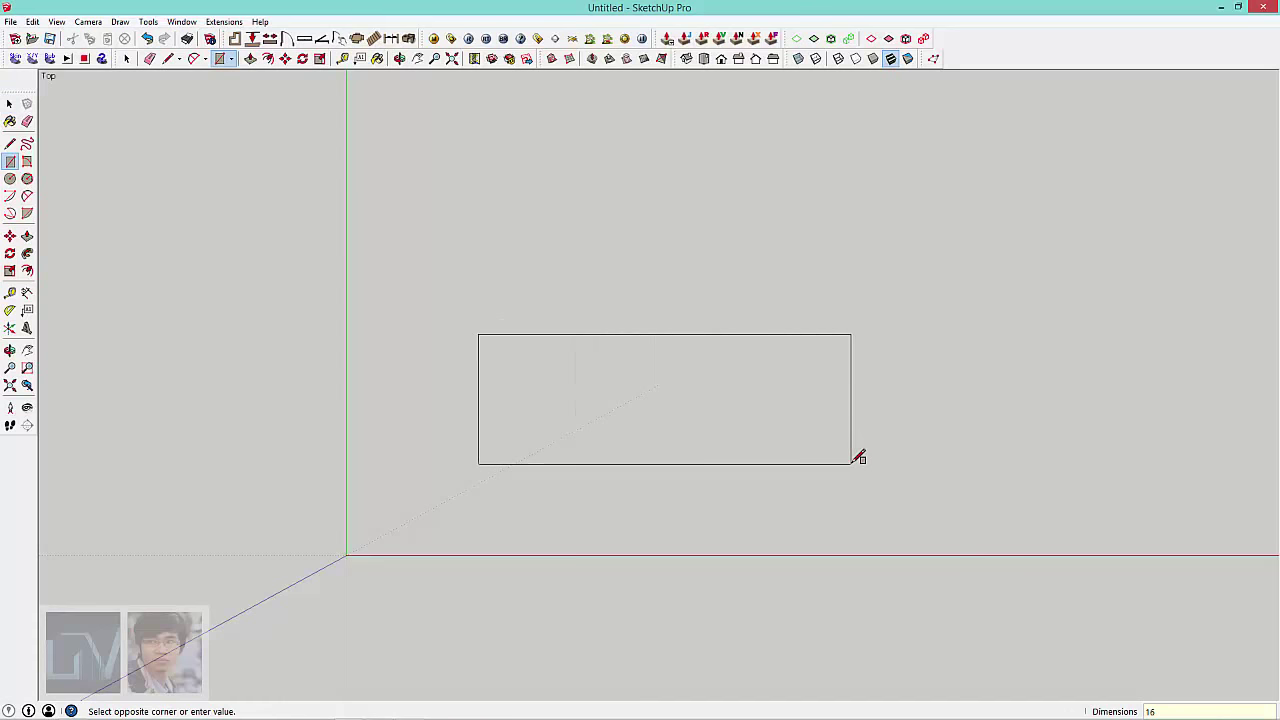
pyautogui.write('m,3')
pyautogui.press('Return')
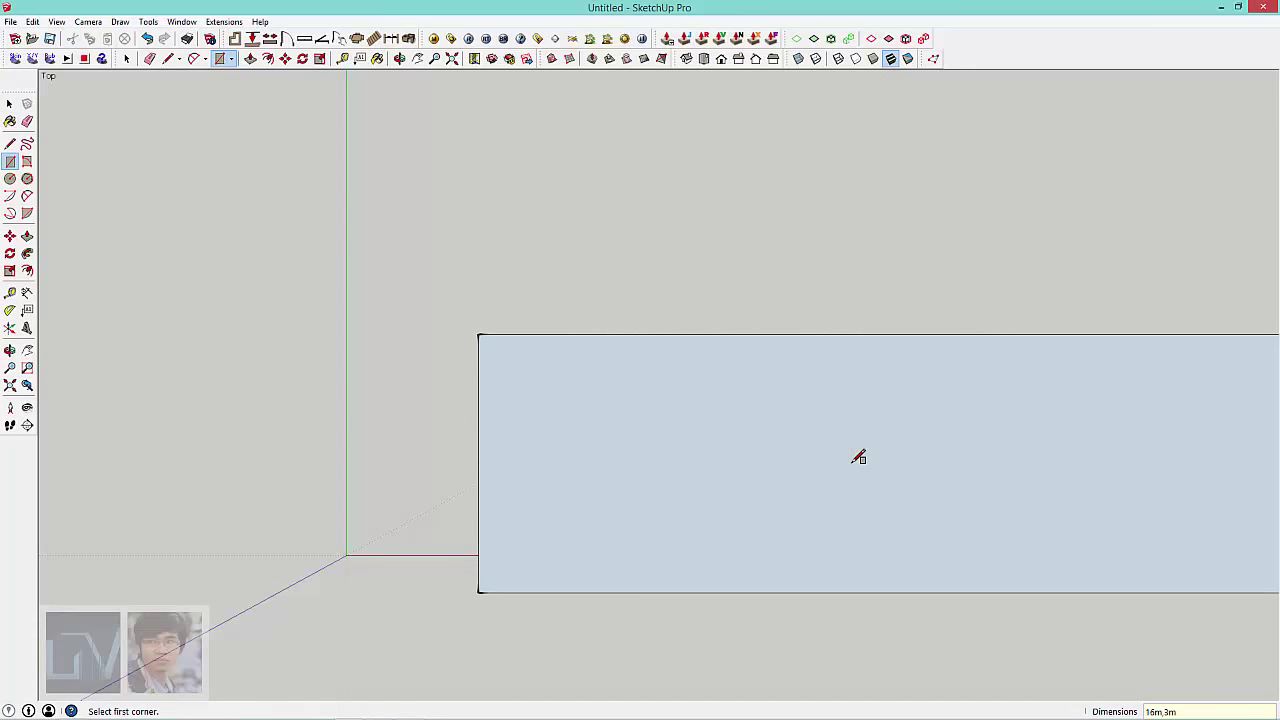
pyautogui.scroll(-3, 850, 418)
pyautogui.moveTo(843, 414); pyautogui.dragTo(723, 403, button='middle')
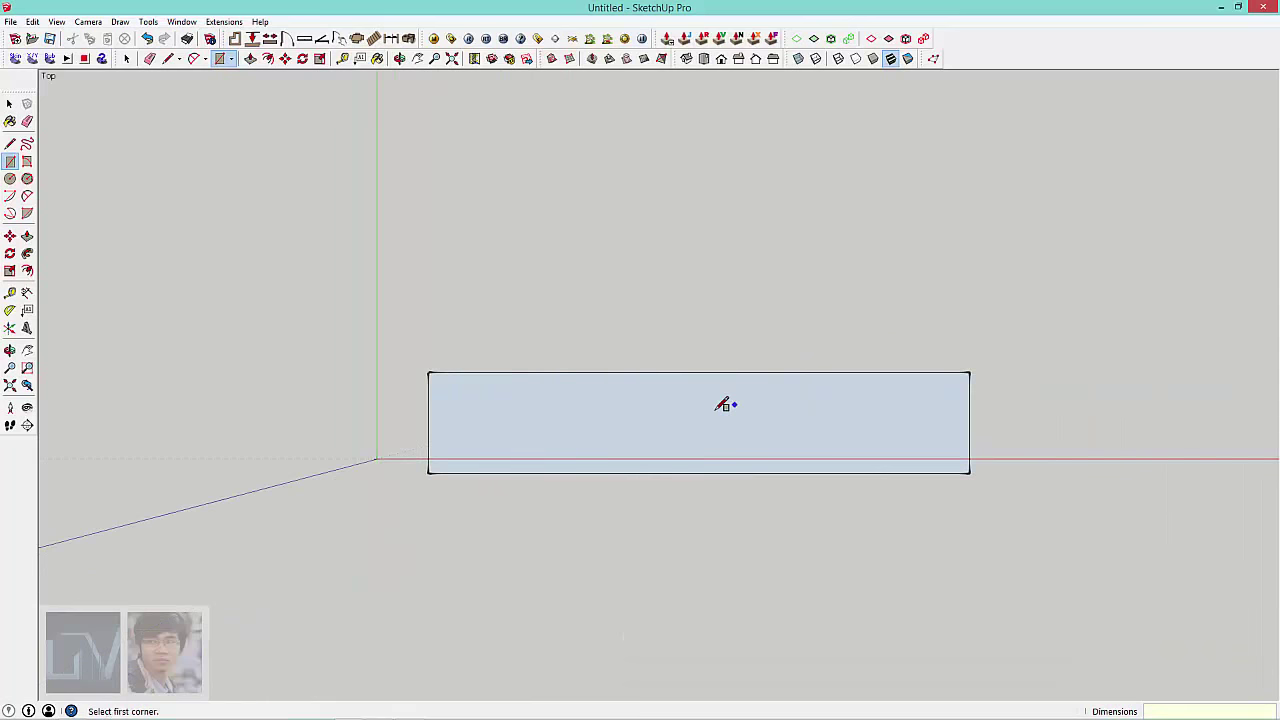
# Step: Move the rectangle along the green axis
pyautogui.press('space')
pyautogui.doubleClick(711, 423)
pyautogui.press('m')
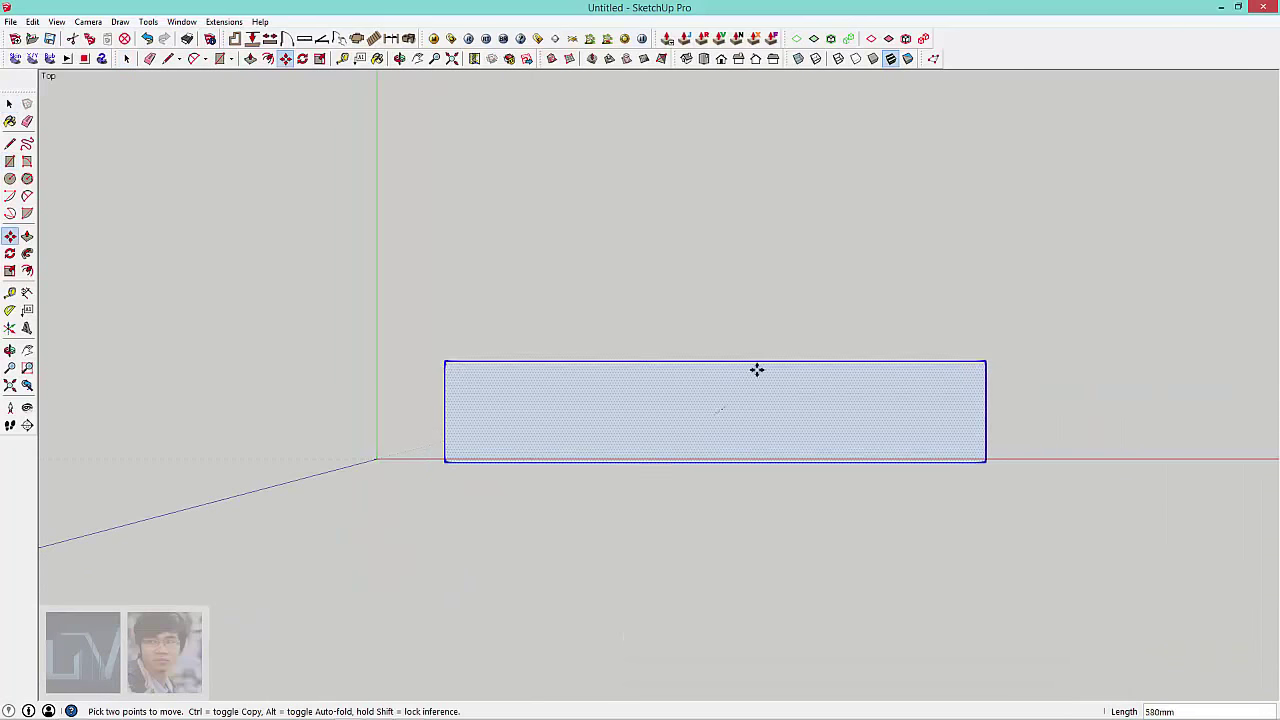
pyautogui.moveTo(757, 369); pyautogui.dragTo(797, 286)
pyautogui.moveTo(797, 286)
pyautogui.mouseDown(button='middle')
pyautogui.moveTo(737, 371)
pyautogui.moveTo(675, 352)
pyautogui.moveTo(677, 234)
pyautogui.mouseUp(button='middle')
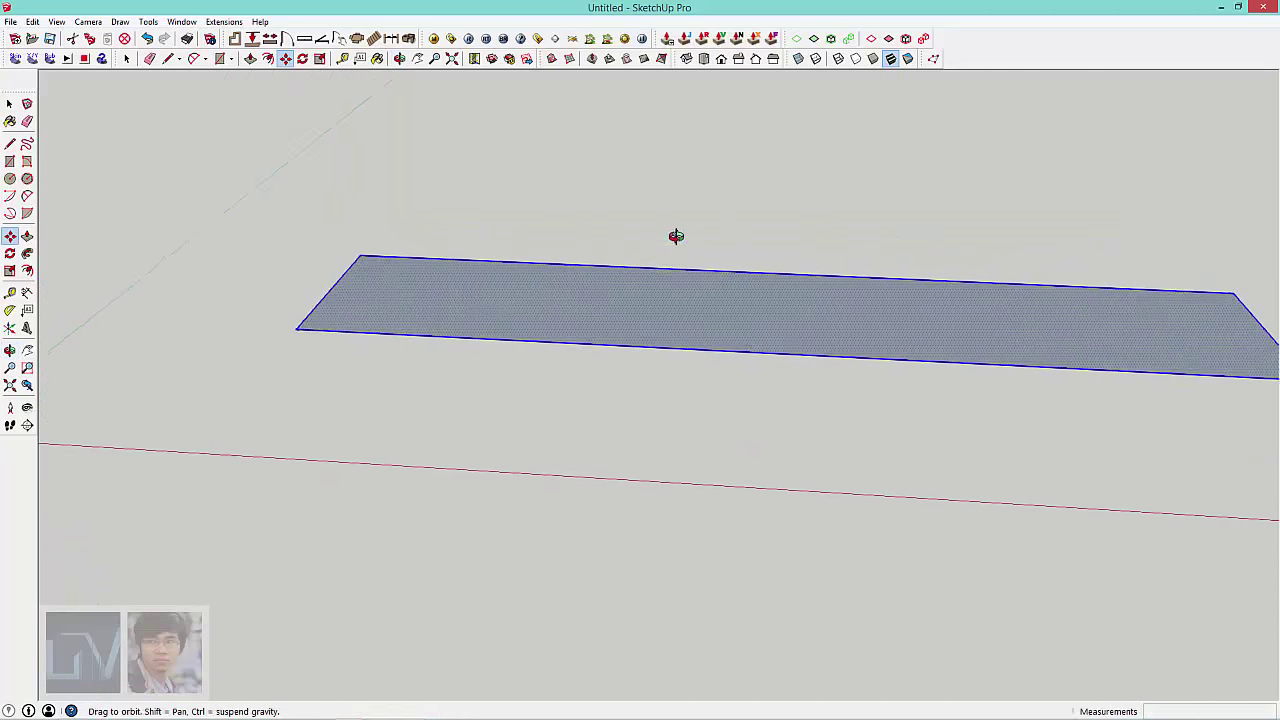
# Step: Push/Pull the rectangle 3m upward into a box
pyautogui.press('p')
pyautogui.moveTo(831, 323); pyautogui.dragTo(820, 263)
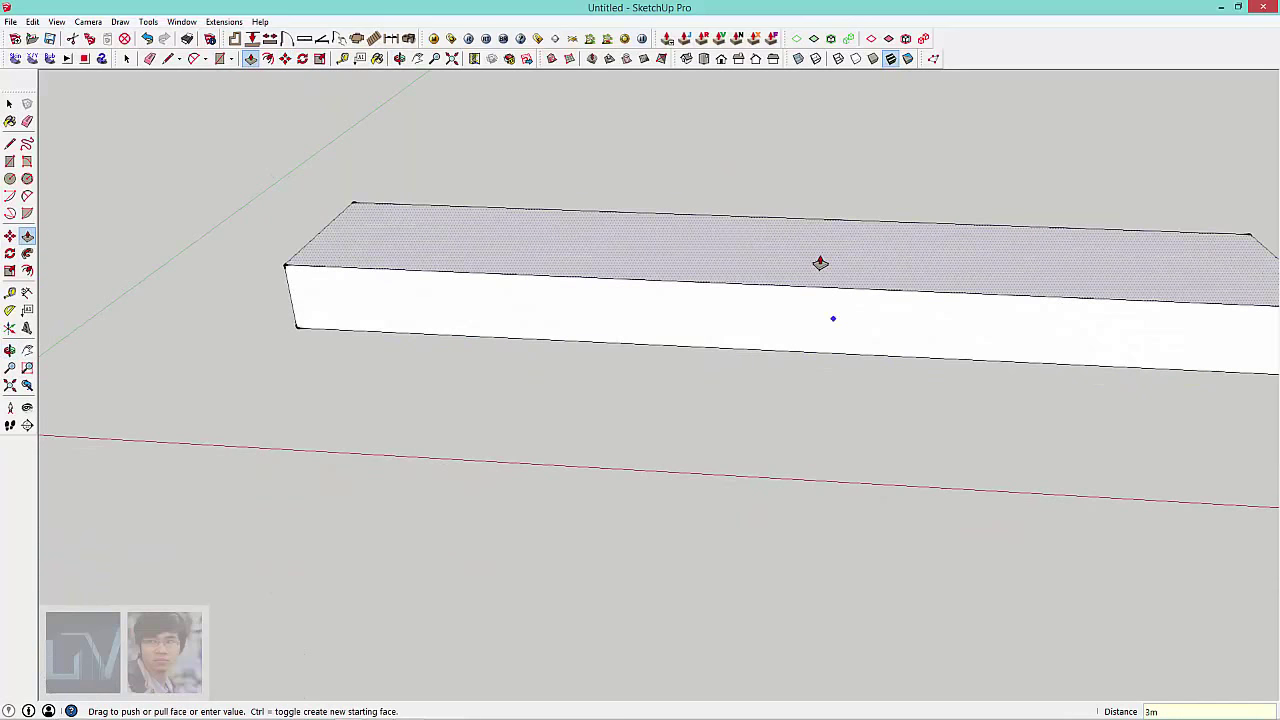
pyautogui.moveTo(820, 263); pyautogui.dragTo(578, 422, button='middle')
pyautogui.press('space')
pyautogui.scroll(-3, 800, 260)
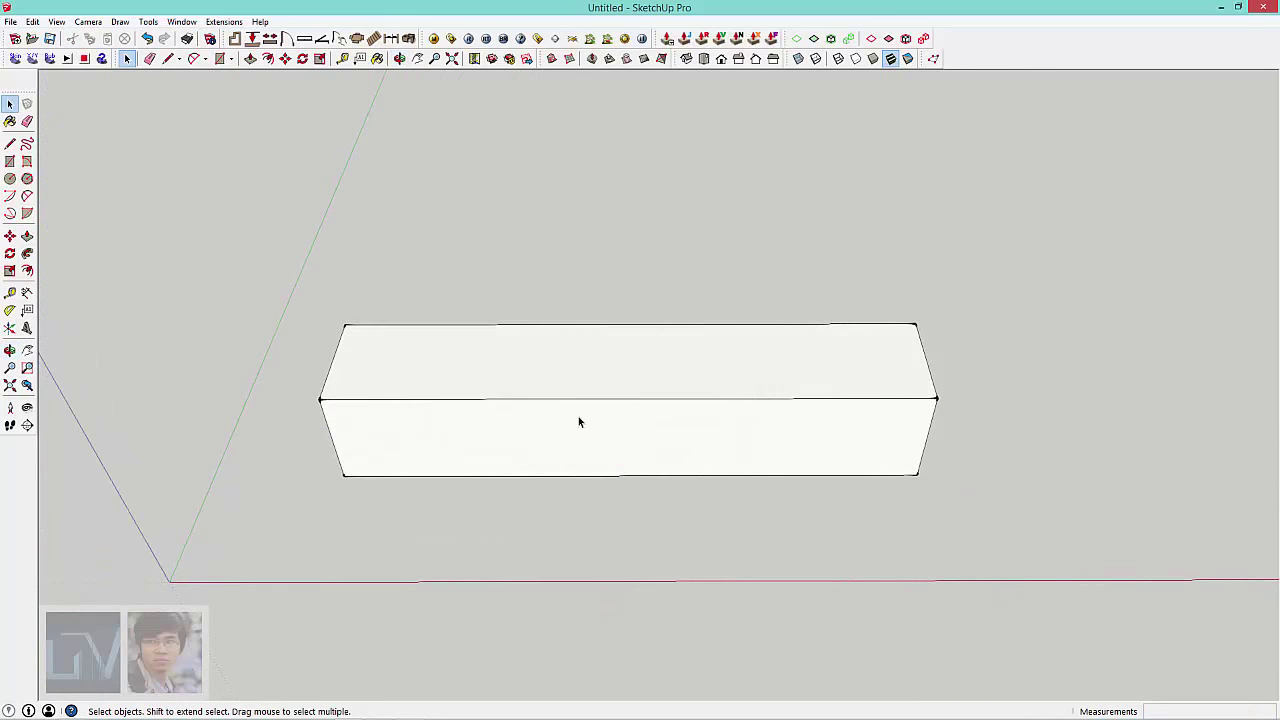
# Step: Divide the box's top edge into 3 equal segments
pyautogui.rightClick(579, 404)
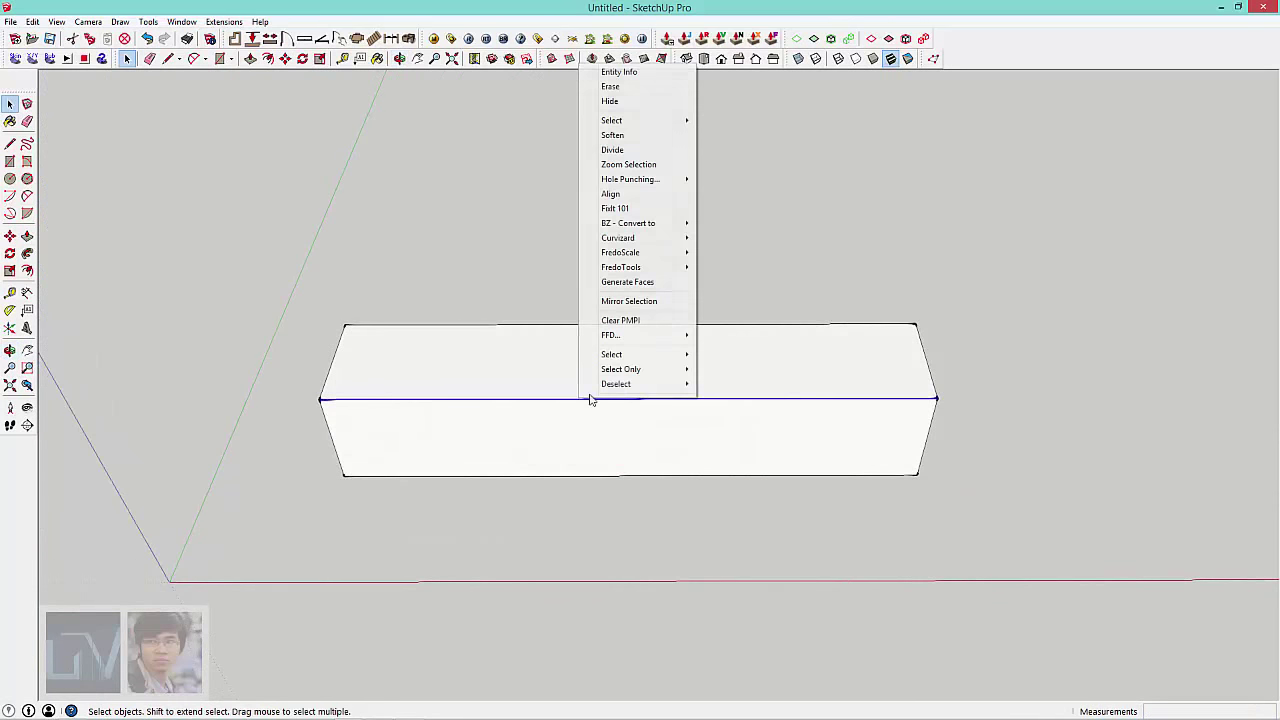
pyautogui.click(620, 151)
pyautogui.click(537, 399)
pyautogui.moveTo(537, 397)
pyautogui.mouseDown(button='middle')
pyautogui.moveTo(580, 531)
pyautogui.moveTo(543, 508)
pyautogui.mouseUp(button='middle')
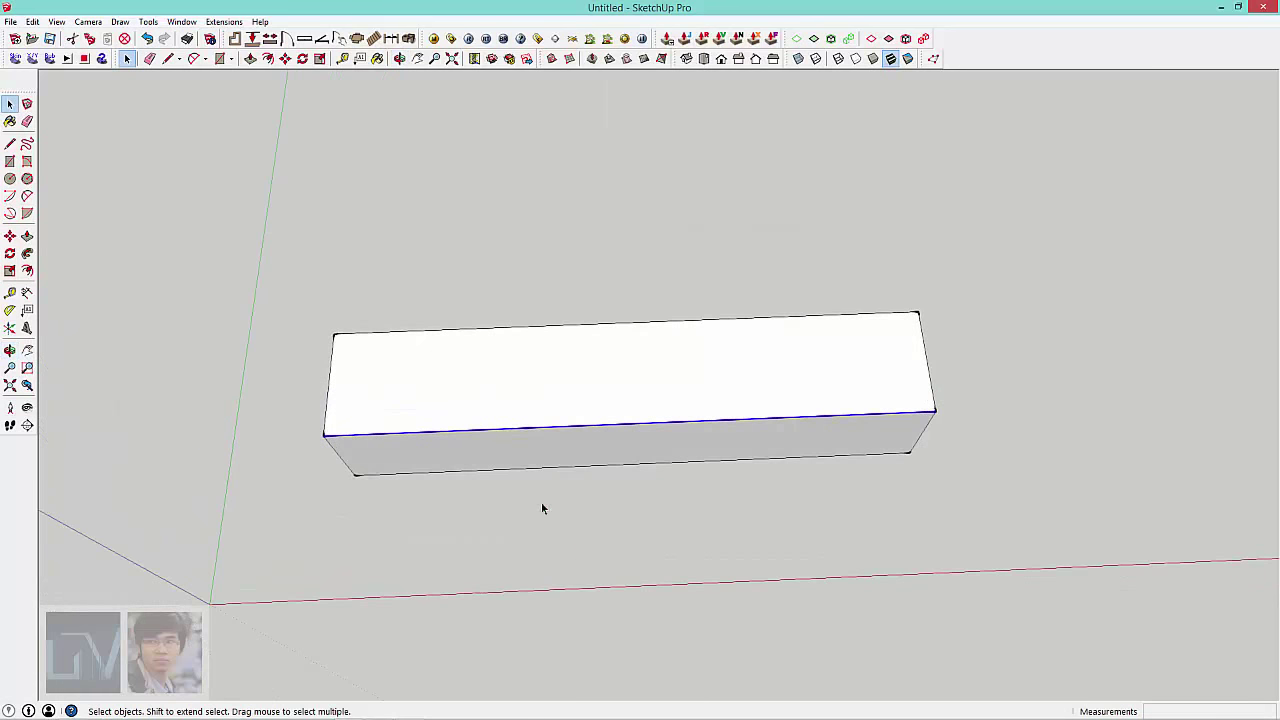
# Step: In Top view, draw a rectangle across the middle third of the box
pyautogui.click(705, 58)
pyautogui.press('r')
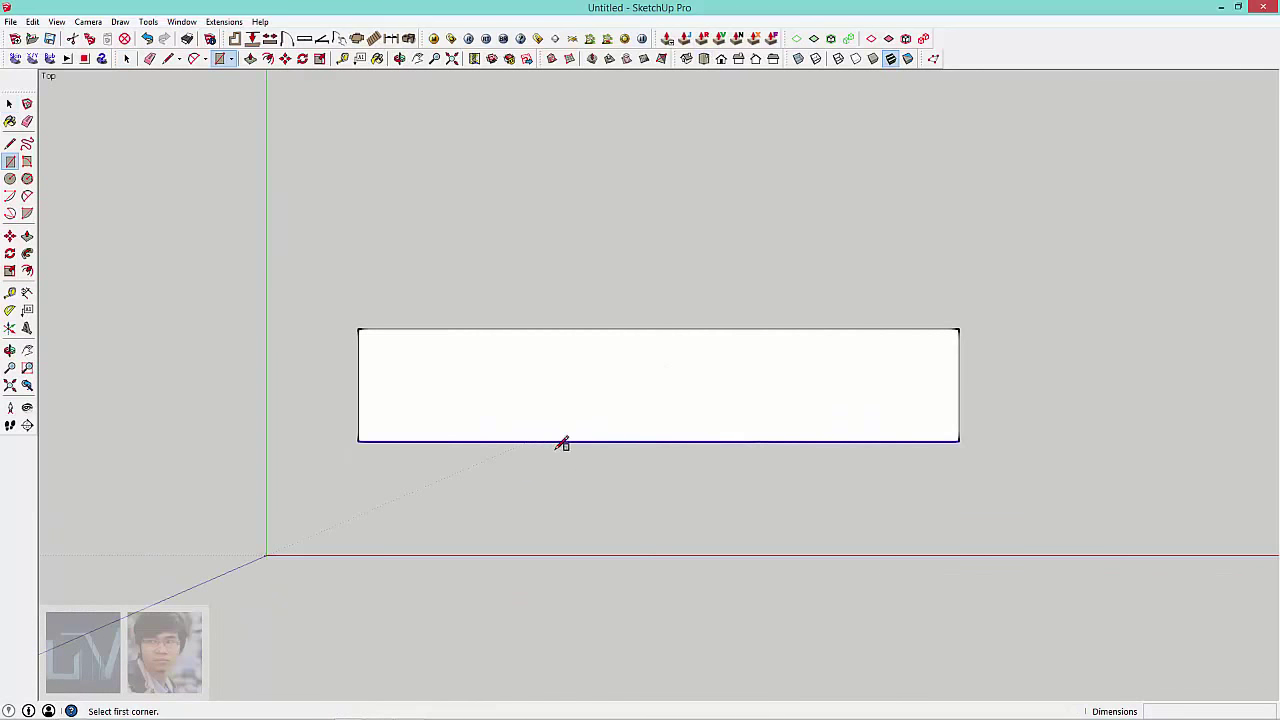
pyautogui.click(558, 441)
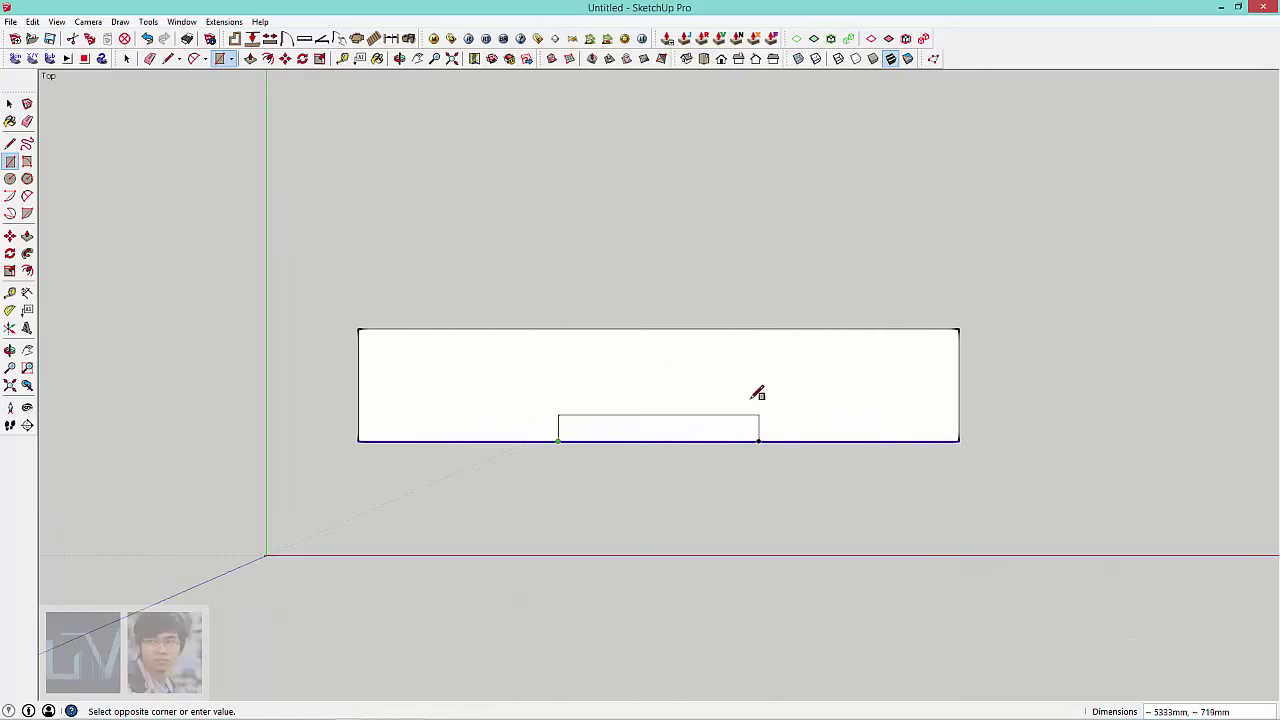
pyautogui.click(758, 328)
pyautogui.press('space')
pyautogui.scroll(-2, 670, 480)
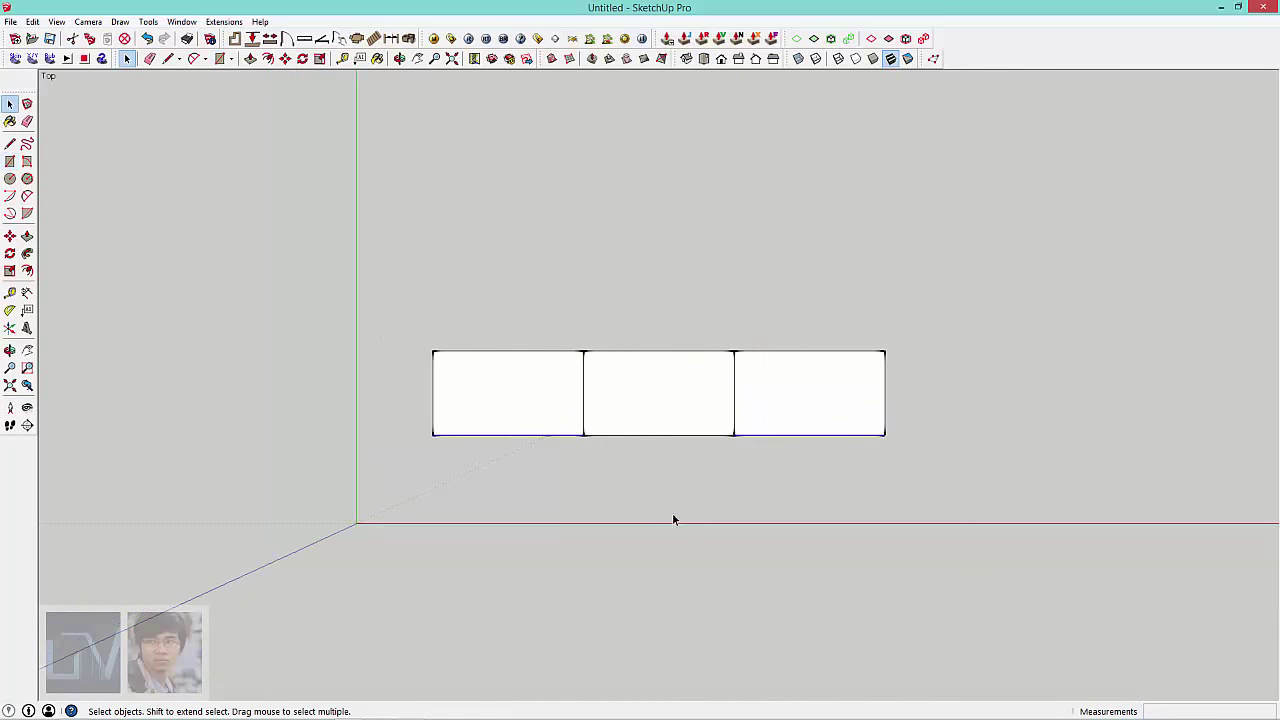
pyautogui.moveTo(672, 513)
pyautogui.mouseDown(button='middle')
pyautogui.moveTo(566, 280)
pyautogui.moveTo(620, 441)
pyautogui.moveTo(638, 353)
pyautogui.mouseUp(button='middle')
# Step: Push the middle face down and pull it back to full 3000mm height
pyautogui.press('p')
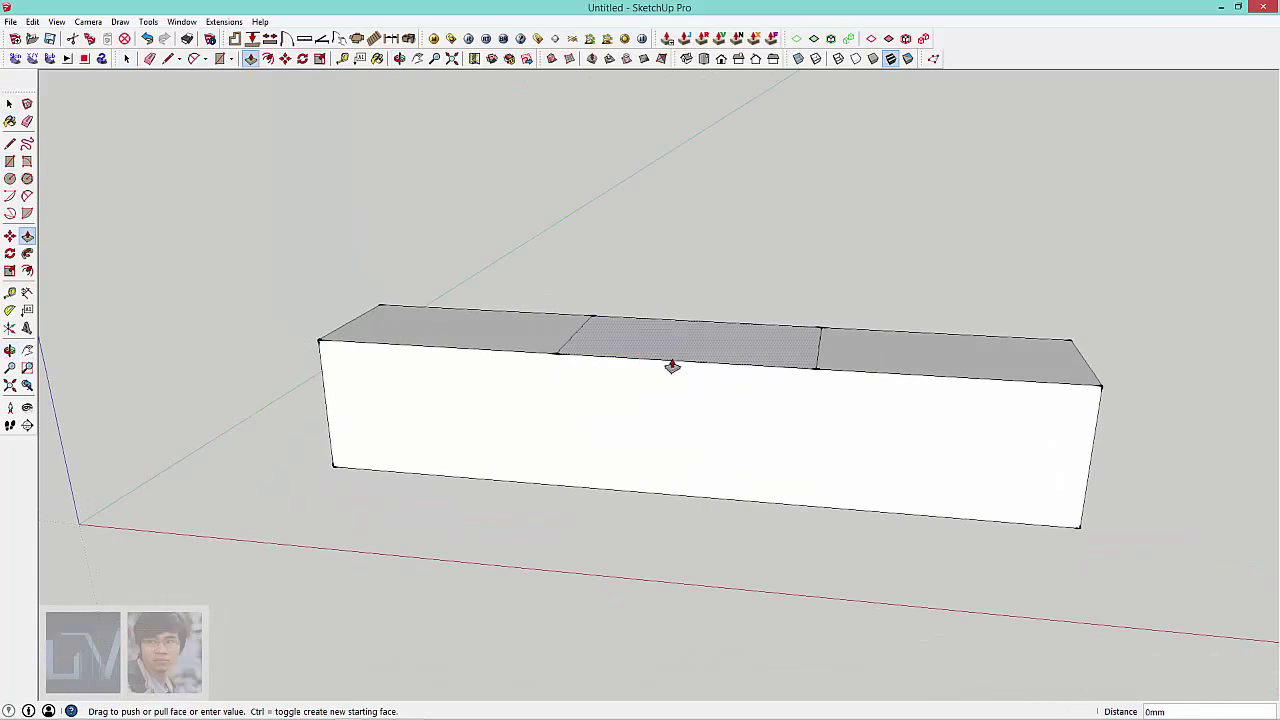
pyautogui.moveTo(674, 363); pyautogui.dragTo(682, 543)
pyautogui.moveTo(689, 491); pyautogui.dragTo(926, 351)
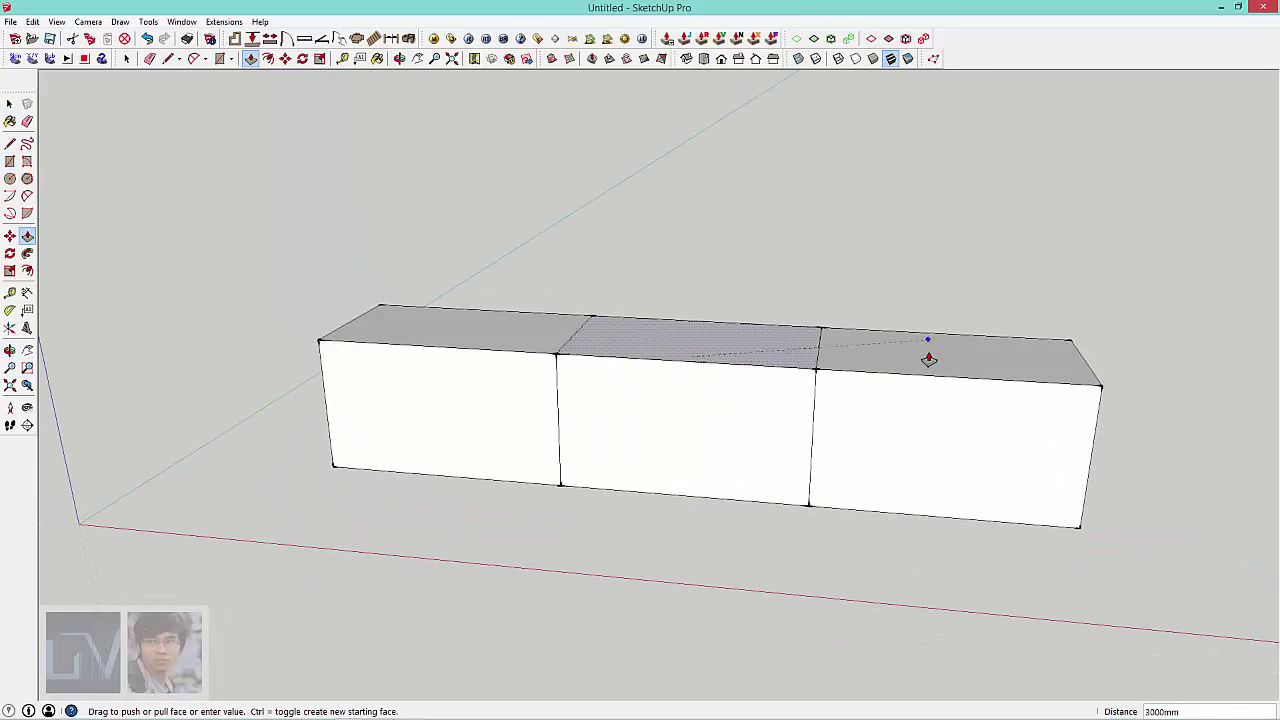
pyautogui.press('space')
pyautogui.scroll(-2, 651, 457)
pyautogui.moveTo(651, 457)
pyautogui.mouseDown(button='middle')
pyautogui.moveTo(1083, 379)
pyautogui.moveTo(563, 608)
pyautogui.moveTo(534, 533)
pyautogui.moveTo(699, 481)
pyautogui.moveTo(692, 448)
pyautogui.mouseUp(button='middle')
# Step: Draw two diagonal lines across the box's front face
pyautogui.press('l')
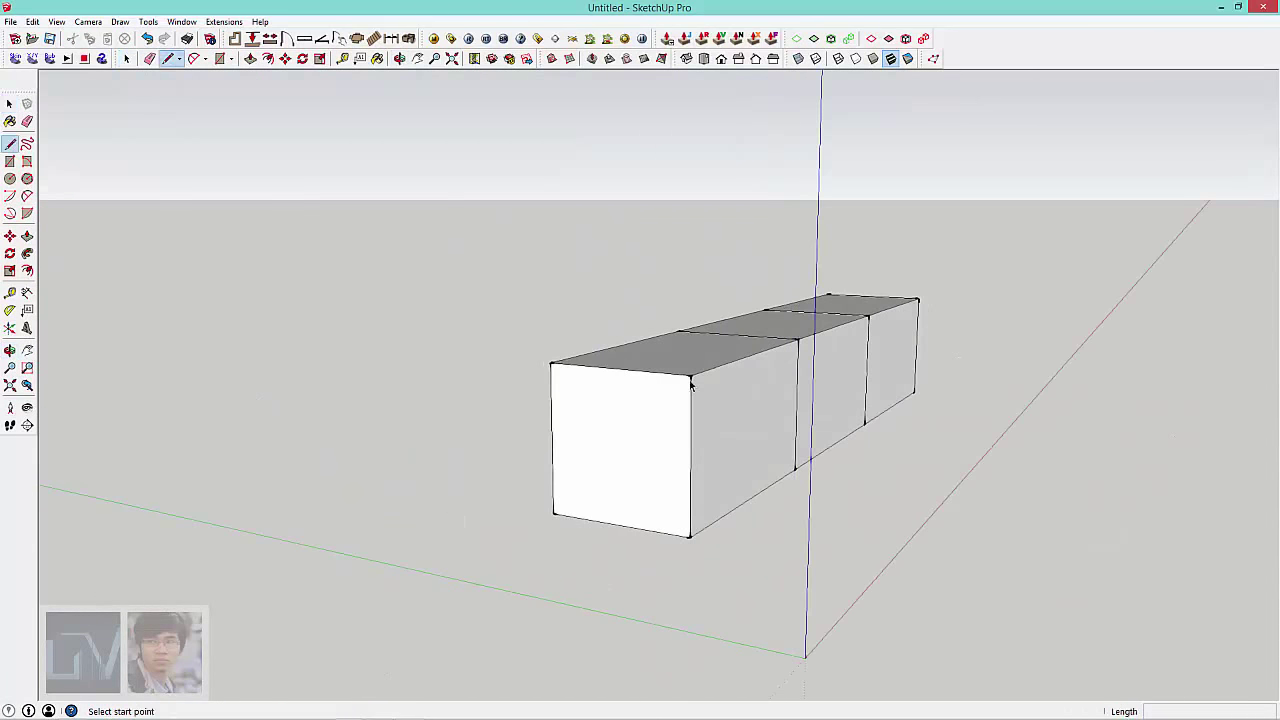
pyautogui.click(690, 374)
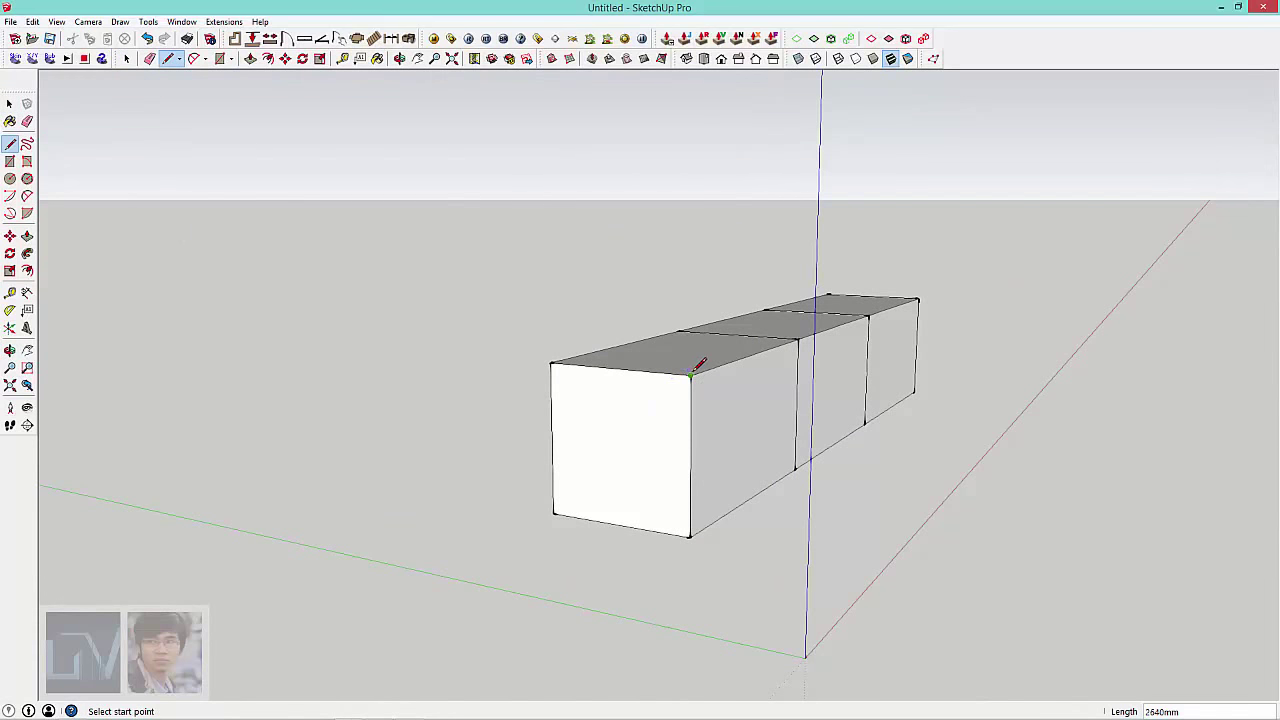
pyautogui.click(553, 511)
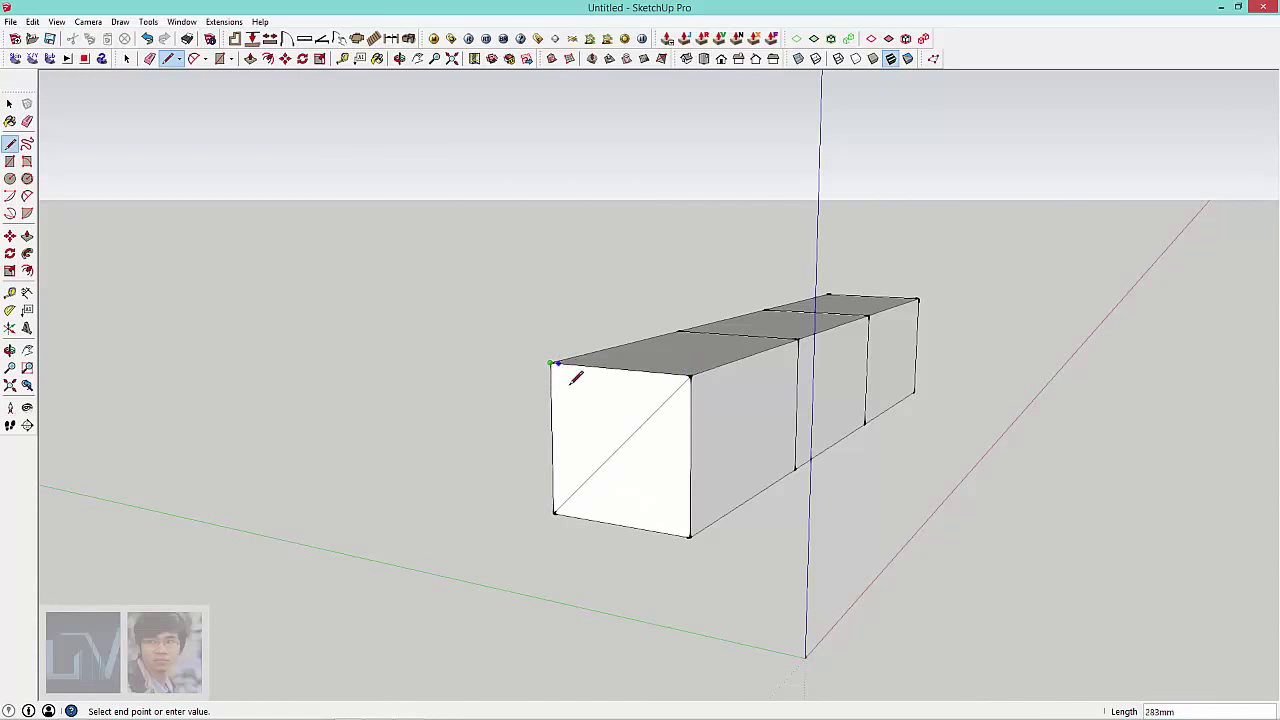
pyautogui.click(688, 535)
pyautogui.moveTo(688, 535)
pyautogui.mouseDown(button='middle')
pyautogui.moveTo(837, 491)
pyautogui.moveTo(653, 642)
pyautogui.moveTo(471, 414)
pyautogui.mouseUp(button='middle')
# Step: Select the front section and set a rotation centre with a horizontal baseline
pyautogui.press('space')
pyautogui.moveTo(471, 388); pyautogui.dragTo(719, 626)
pyautogui.moveTo(481, 564)
pyautogui.mouseDown(button='middle')
pyautogui.moveTo(1005, 319)
pyautogui.moveTo(751, 471)
pyautogui.moveTo(737, 443)
pyautogui.mouseUp(button='middle')
pyautogui.press('q')
pyautogui.click(745, 442)
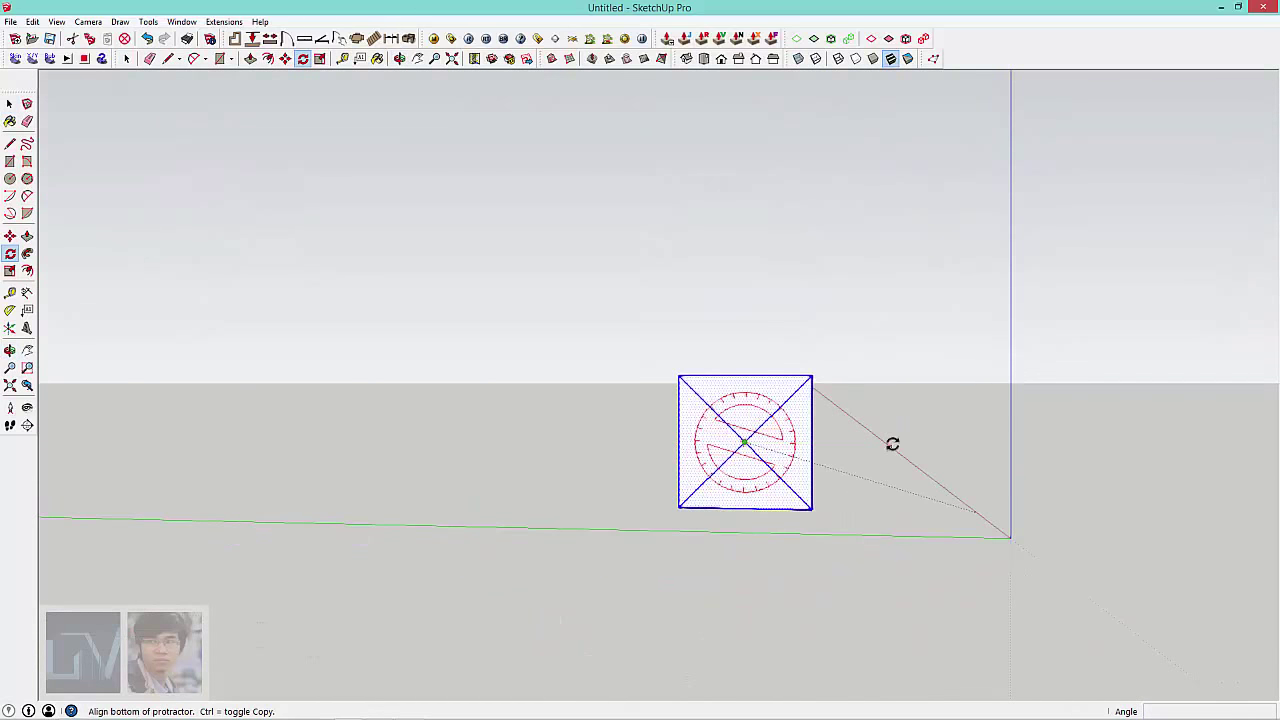
pyautogui.click(850, 440)
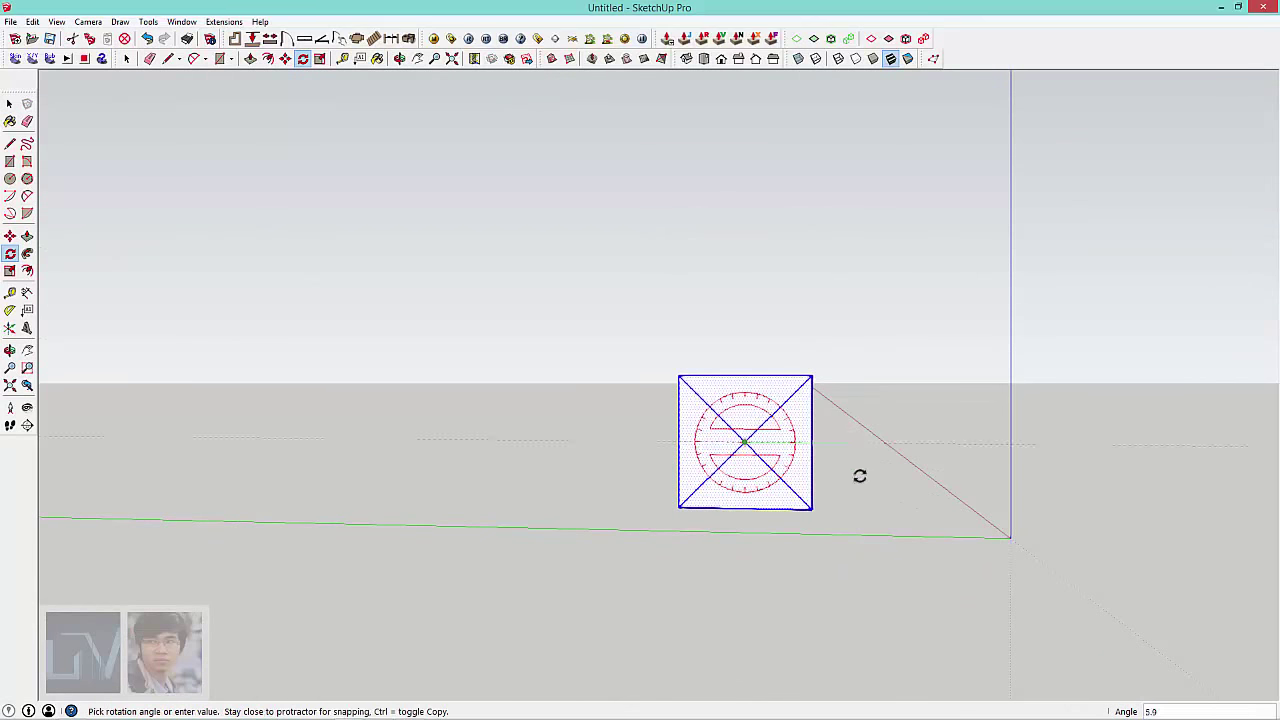
pyautogui.click(737, 587)
# Step: Erase the extra diagonal edges on the box's square end
pyautogui.press('space')
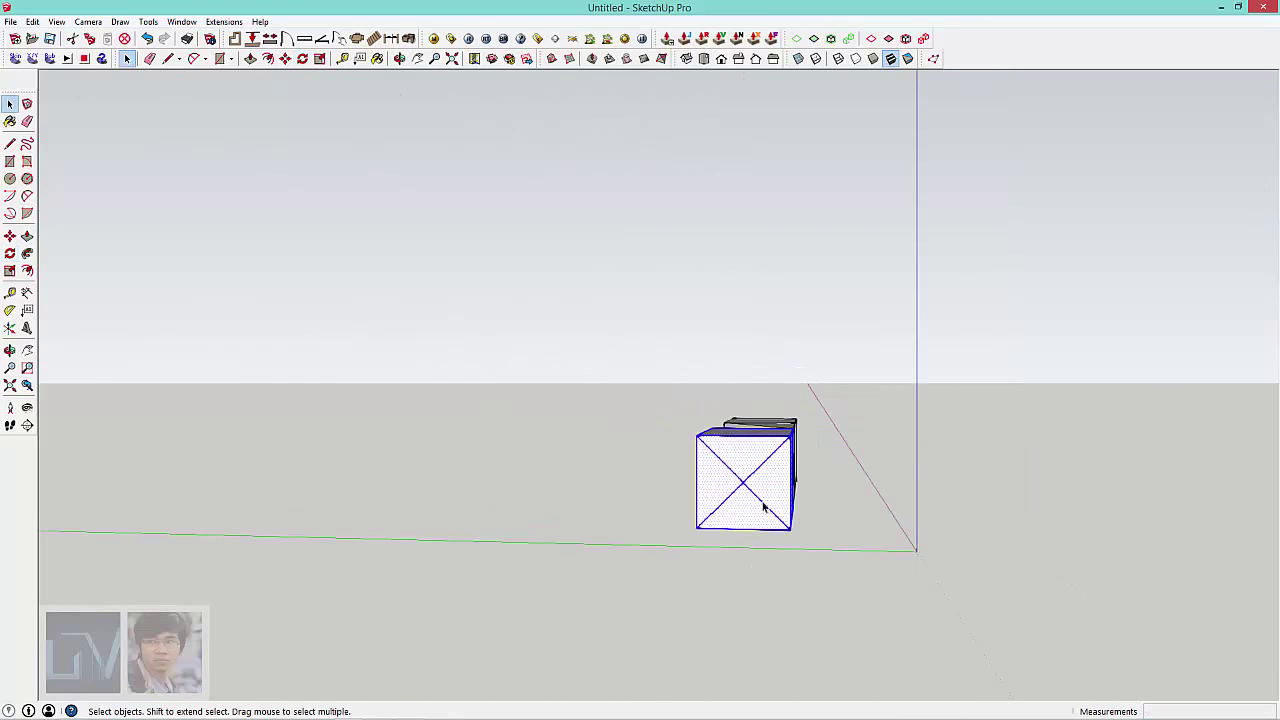
pyautogui.click(871, 460)
pyautogui.moveTo(871, 460); pyautogui.dragTo(764, 517, button='middle')
pyautogui.press('e')
pyautogui.moveTo(745, 450); pyautogui.dragTo(689, 425)
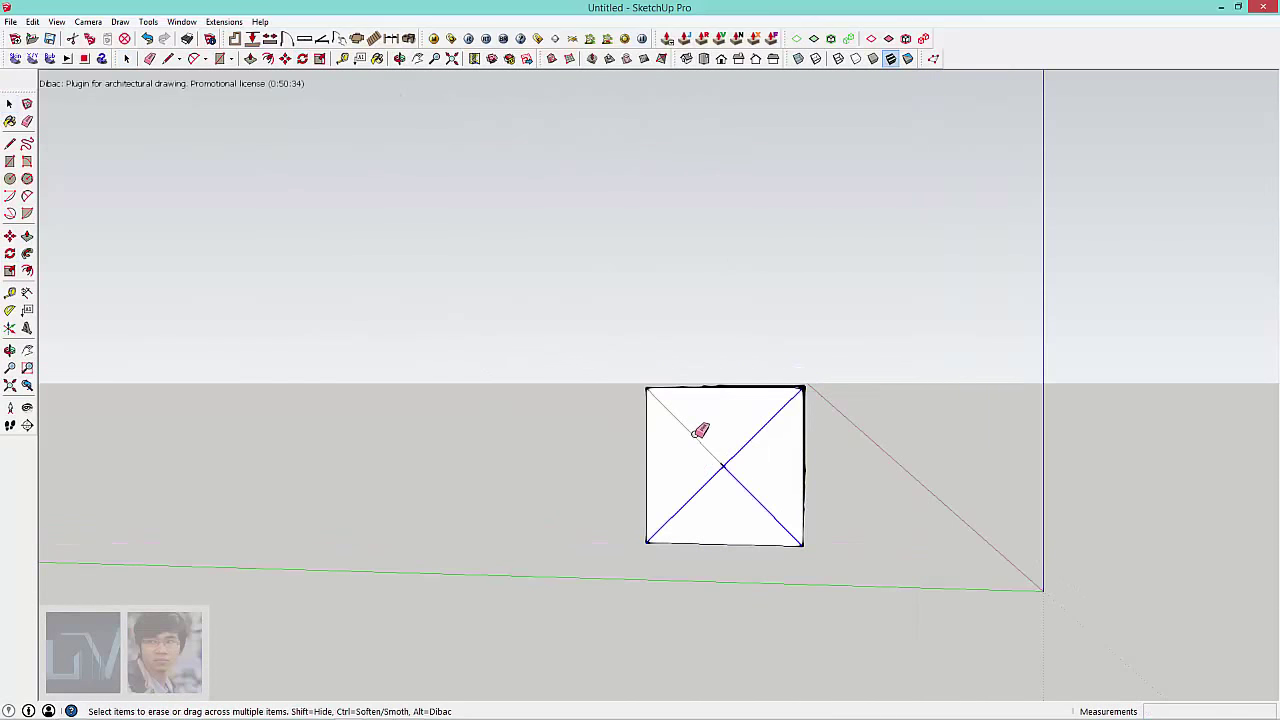
pyautogui.press('space')
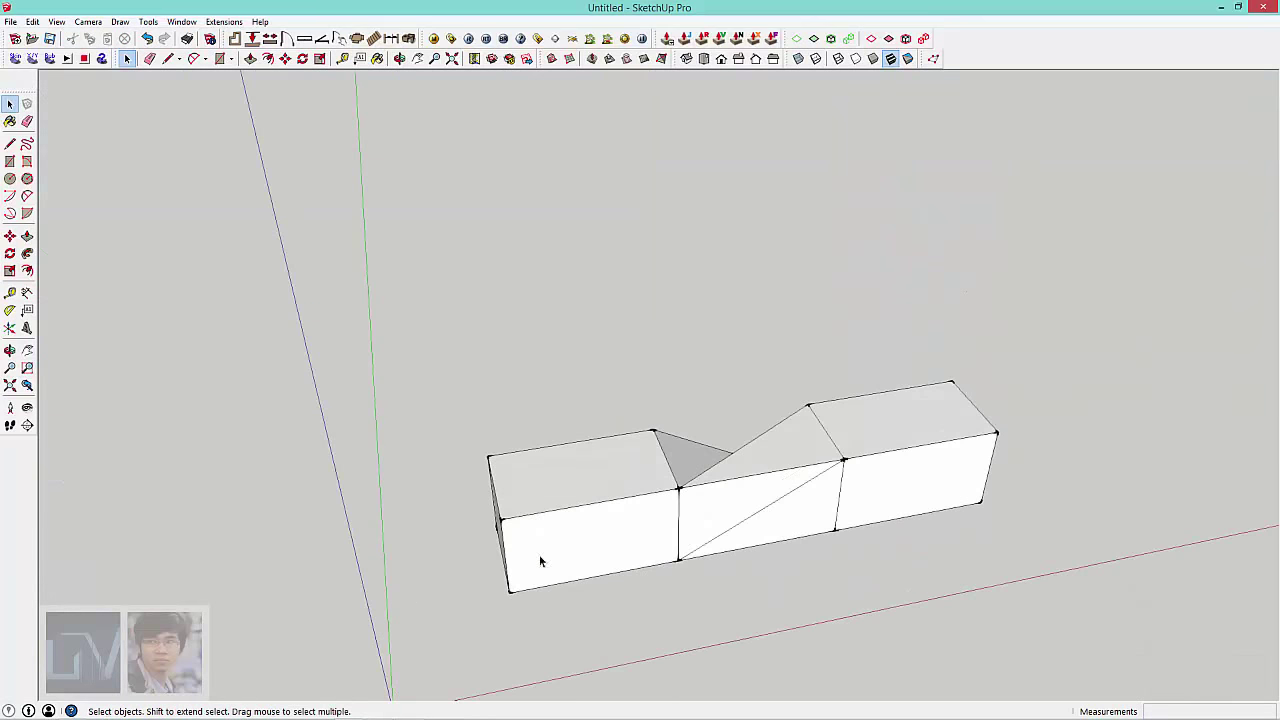
# Step: Compare the three-box row with the reference render in Chrome
pyautogui.moveTo(540, 561)
pyautogui.mouseDown(button='middle')
pyautogui.moveTo(574, 614)
pyautogui.moveTo(423, 571)
pyautogui.moveTo(394, 686)
pyautogui.moveTo(706, 533)
pyautogui.moveTo(931, 534)
pyautogui.moveTo(880, 520)
pyautogui.mouseUp(button='middle')
pyautogui.click(609, 58)
pyautogui.scroll(2, 678, 523)
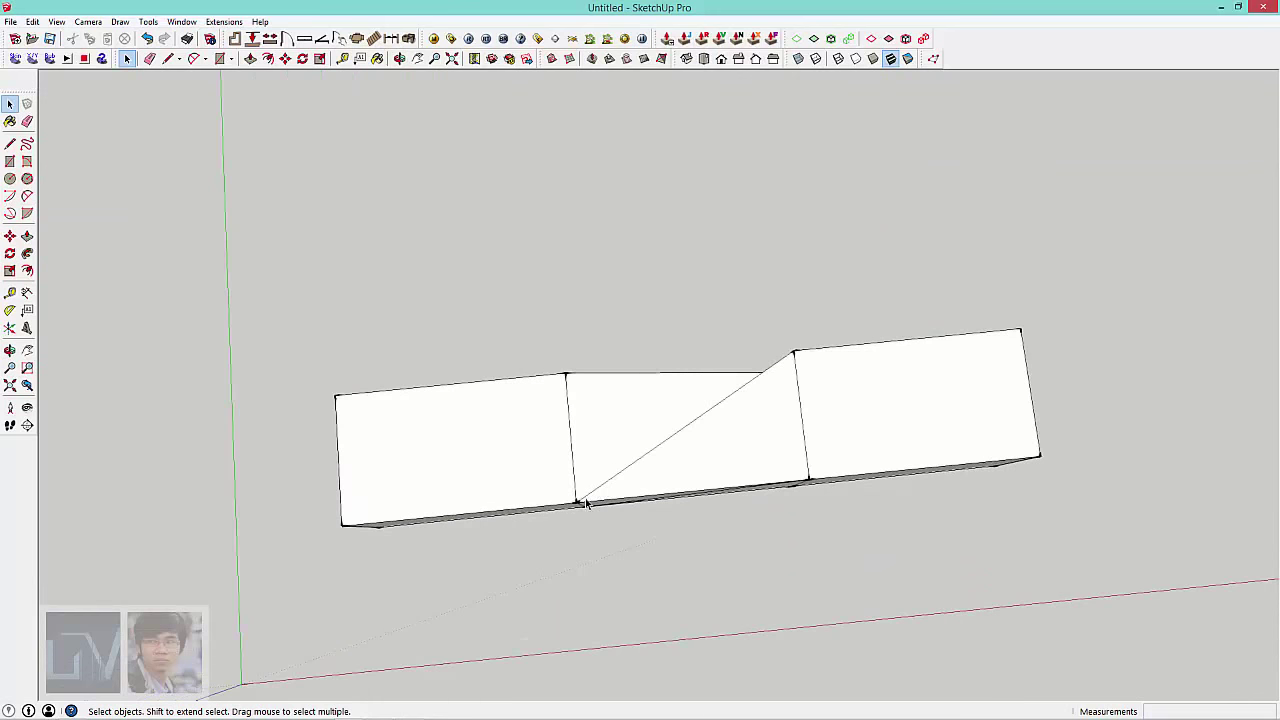
pyautogui.click(86, 710)
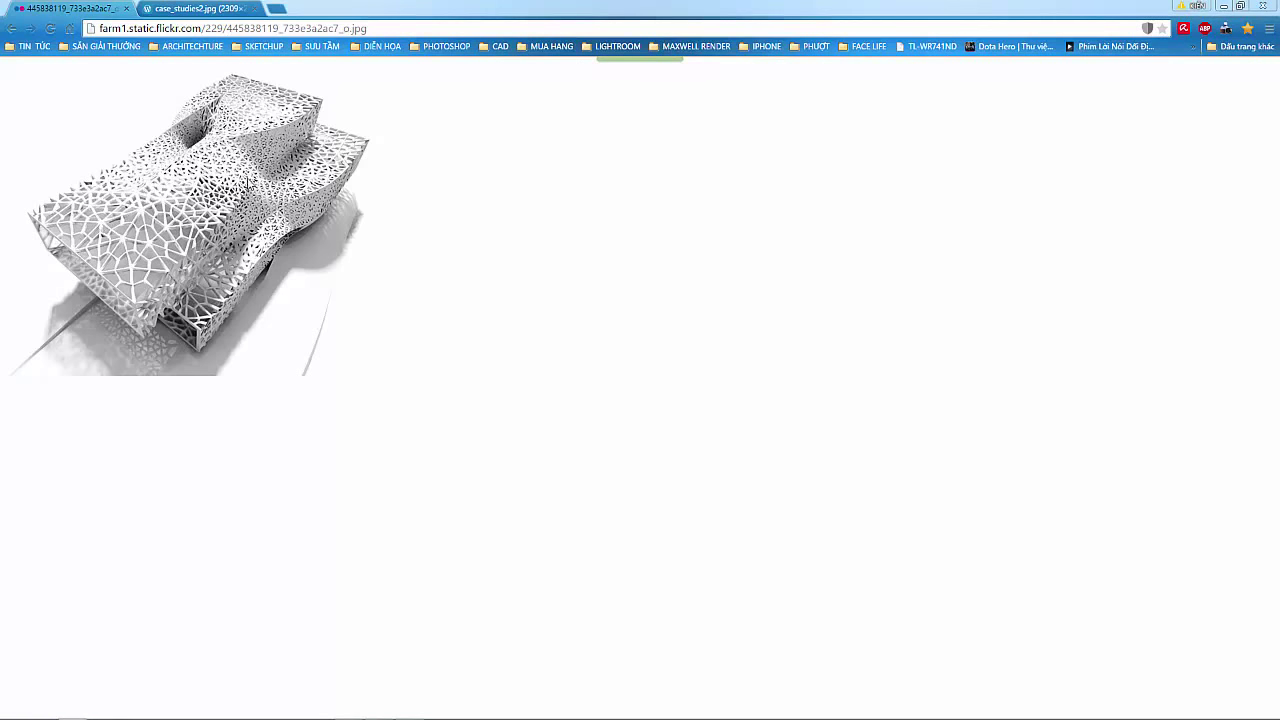
pyautogui.click(1222, 6)
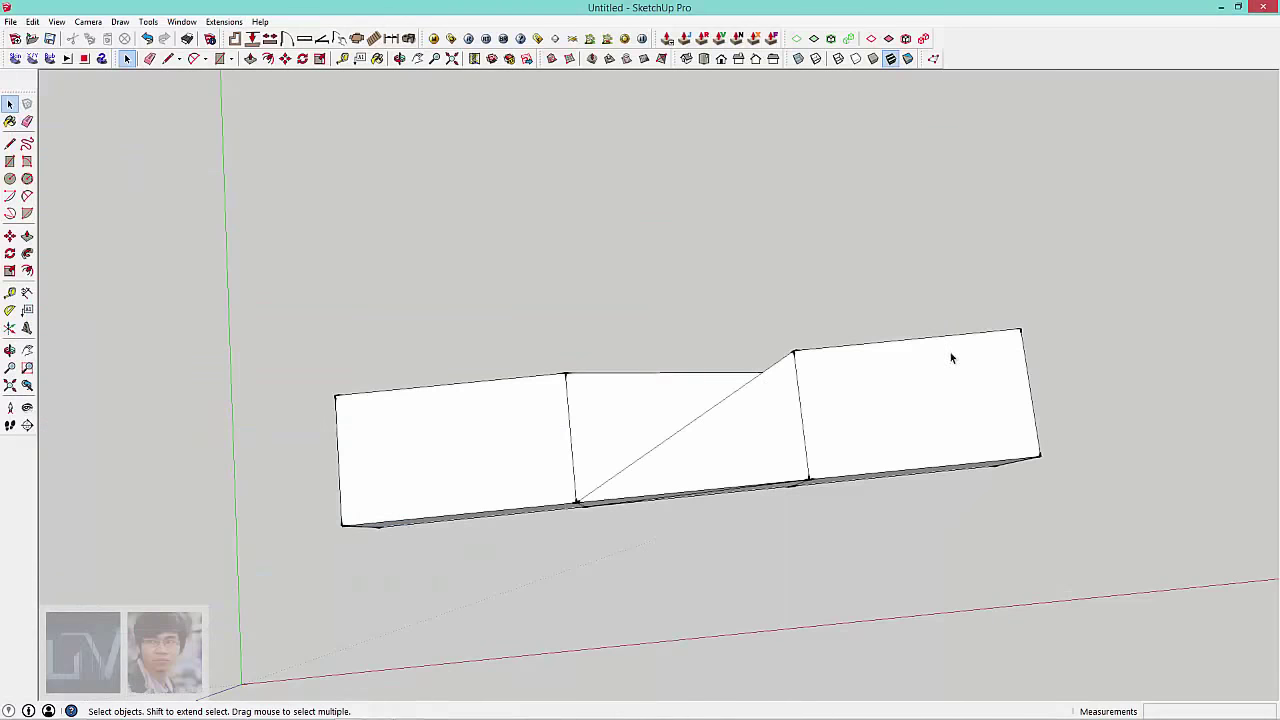
# Step: Flip the whole model along the red direction in Top view
pyautogui.moveTo(356, 594); pyautogui.dragTo(358, 592)
pyautogui.click(704, 58)
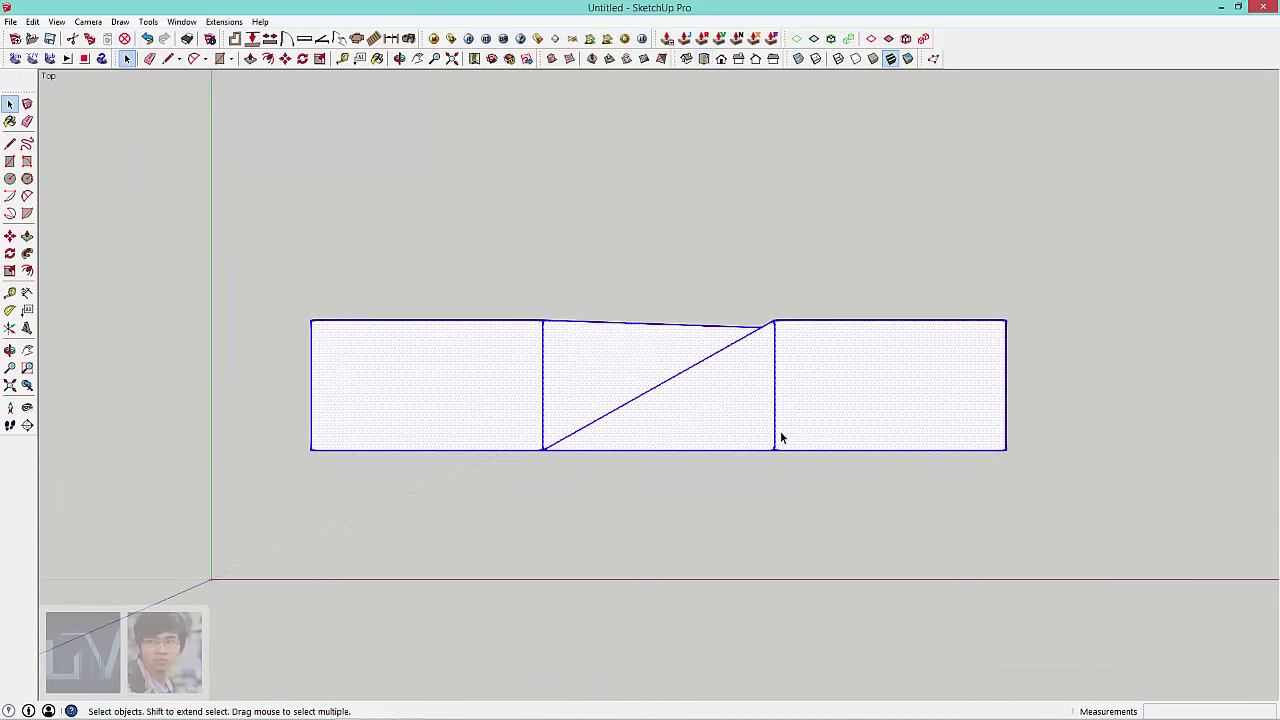
pyautogui.rightClick(740, 425)
pyautogui.moveTo(800, 335)
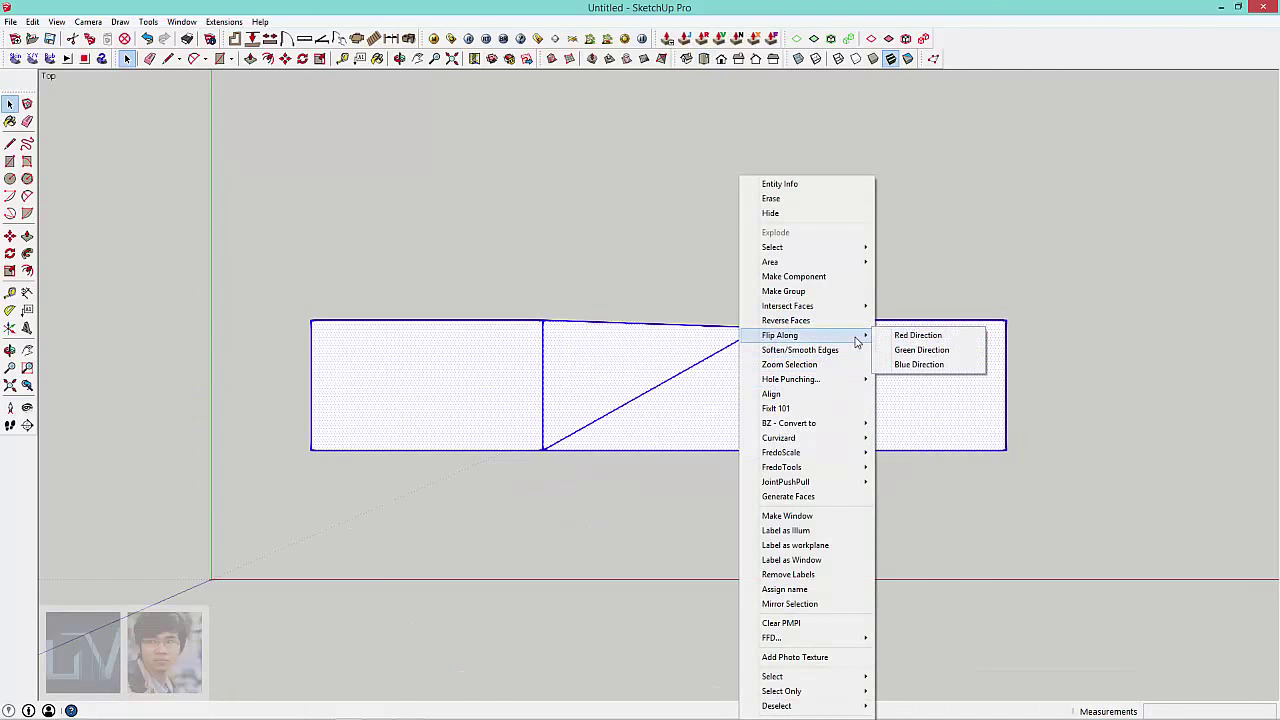
pyautogui.click(915, 336)
pyautogui.hotkey('ctrl', 't')
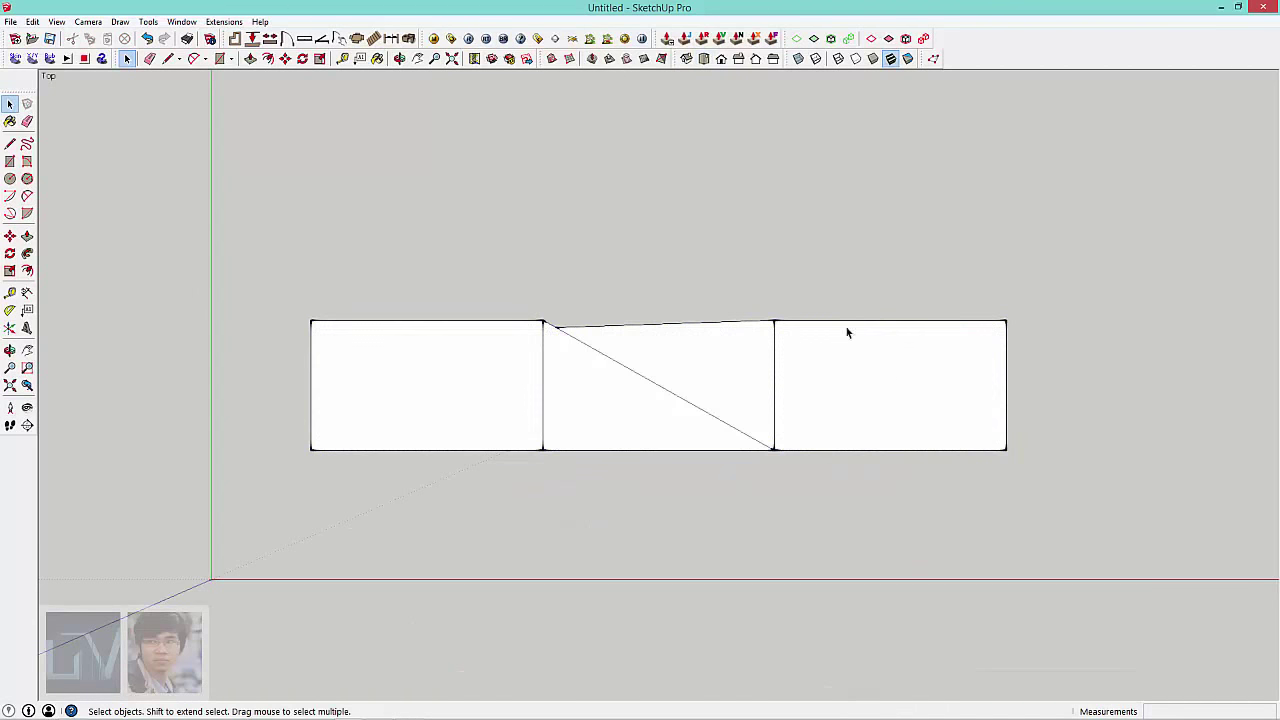
# Step: Return to Top view and select only the right box
pyautogui.moveTo(497, 490)
pyautogui.mouseDown(button='middle')
pyautogui.moveTo(829, 137)
pyautogui.moveTo(251, 329)
pyautogui.moveTo(568, 363)
pyautogui.moveTo(645, 143)
pyautogui.moveTo(435, 444)
pyautogui.mouseUp(button='middle')
pyautogui.scroll(-3, 435, 444)
pyautogui.moveTo(686, 305)
pyautogui.mouseDown(button='middle')
pyautogui.moveTo(546, 537)
pyautogui.moveTo(591, 223)
pyautogui.mouseUp(button='middle')
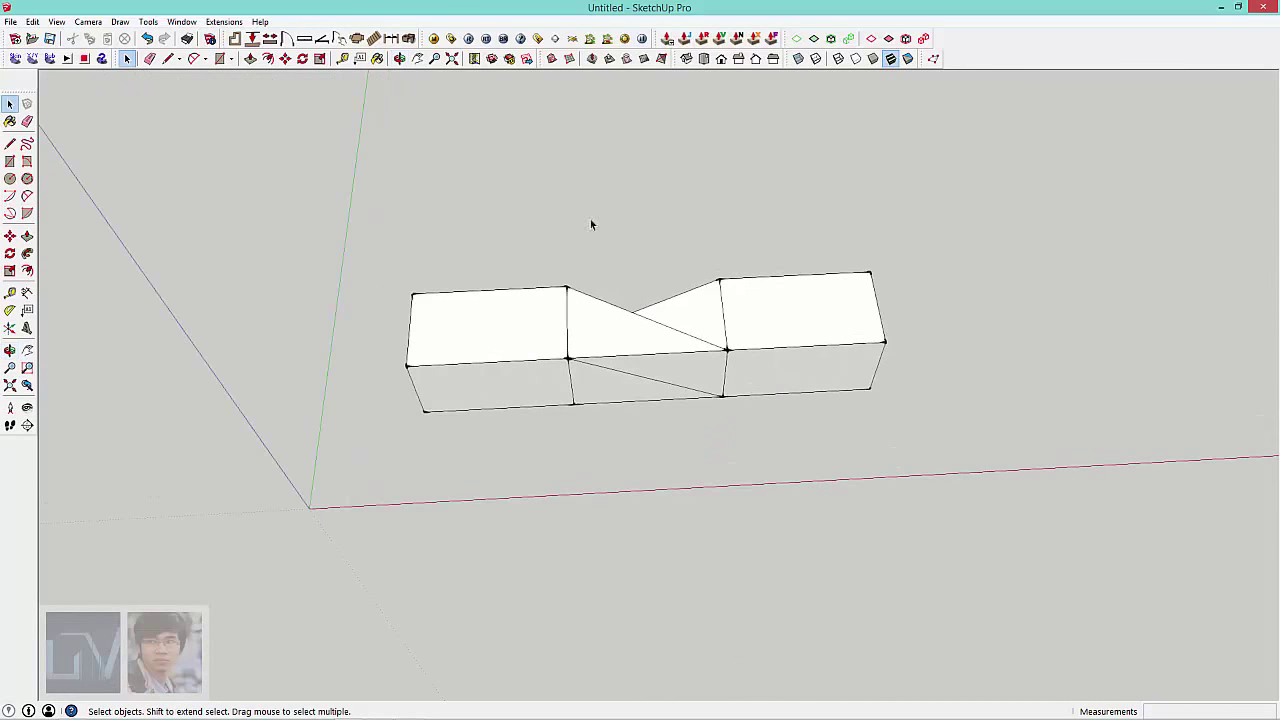
pyautogui.click(704, 58)
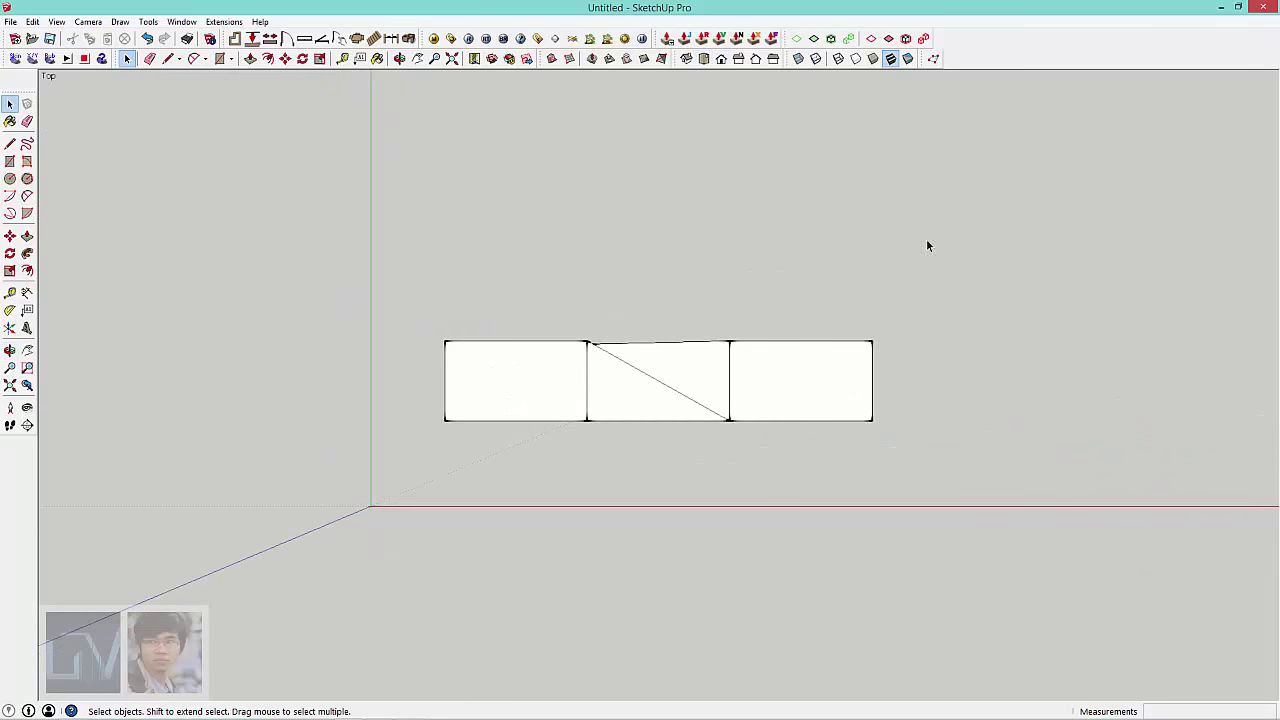
pyautogui.moveTo(968, 221); pyautogui.dragTo(331, 491)
pyautogui.scroll(2, 751, 371)
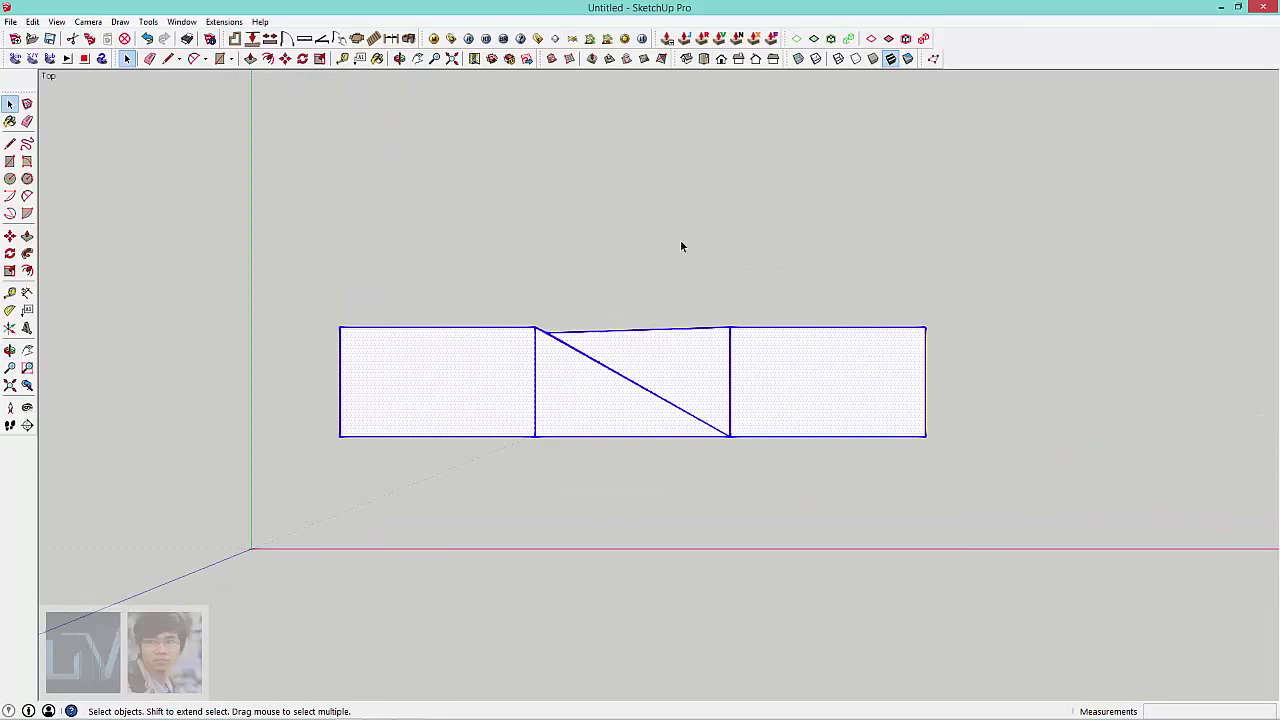
pyautogui.moveTo(681, 245); pyautogui.dragTo(1037, 541)
# Step: Move the right box 457mm along the green axis, then select all geometry
pyautogui.press('m')
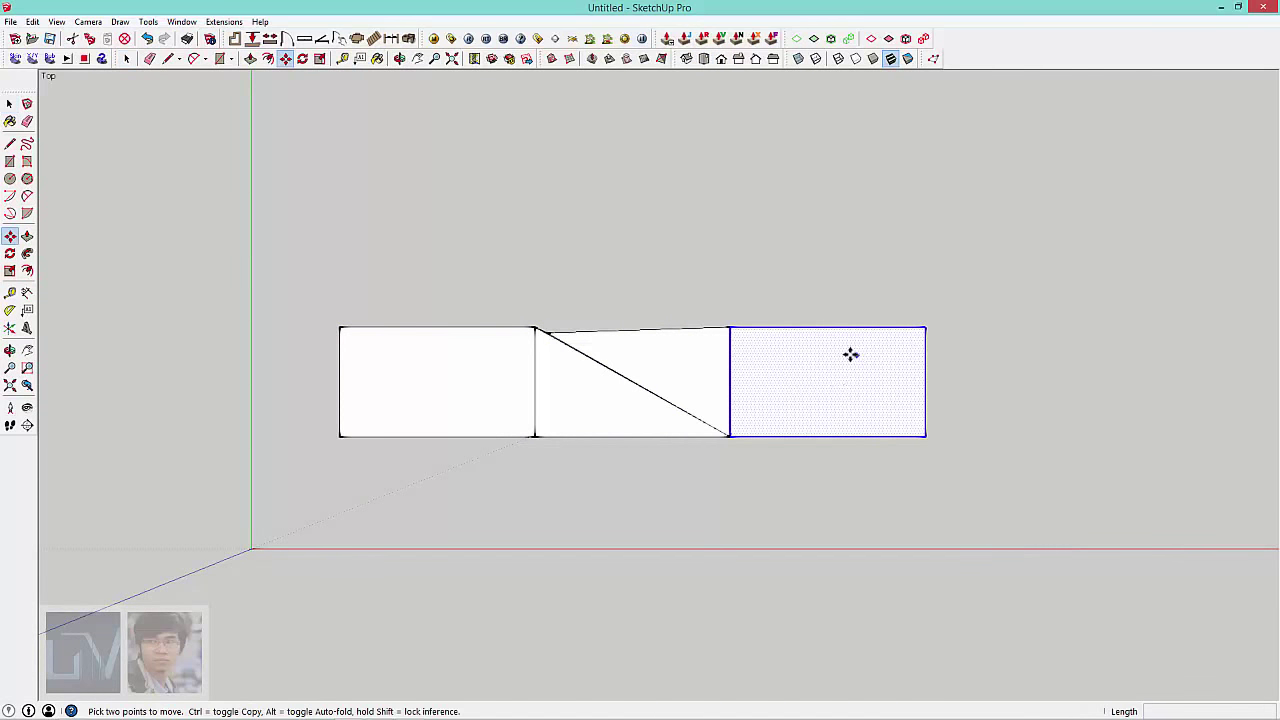
pyautogui.click(819, 348)
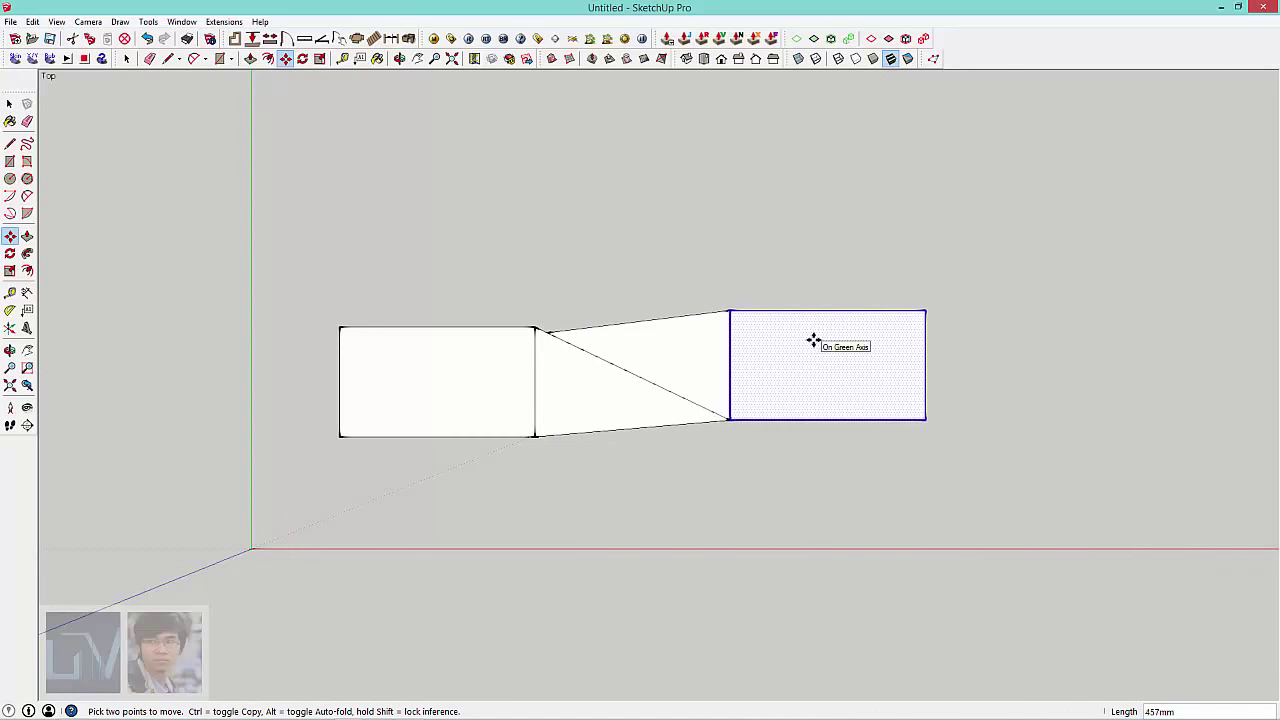
pyautogui.click(819, 343)
pyautogui.press('space')
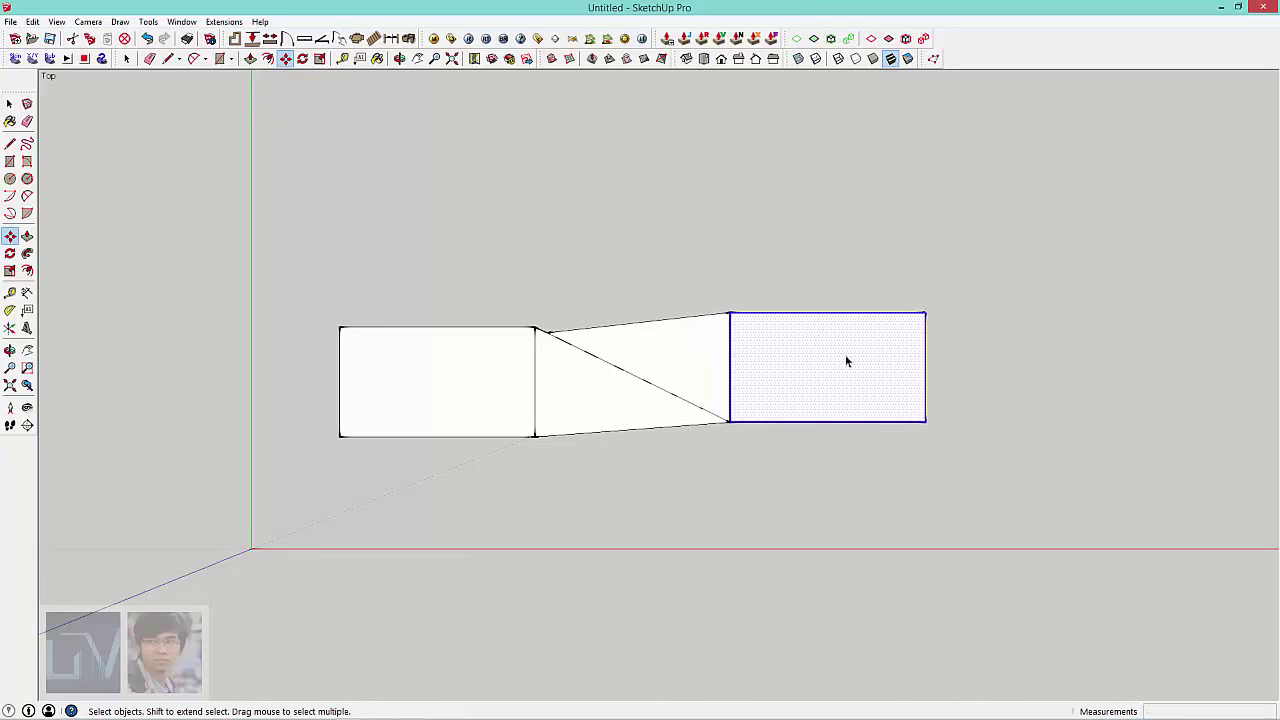
pyautogui.press('Escape')
pyautogui.scroll(-3, 845, 320)
pyautogui.scroll(2, 740, 323)
pyautogui.hotkey('ctrl', 'a')
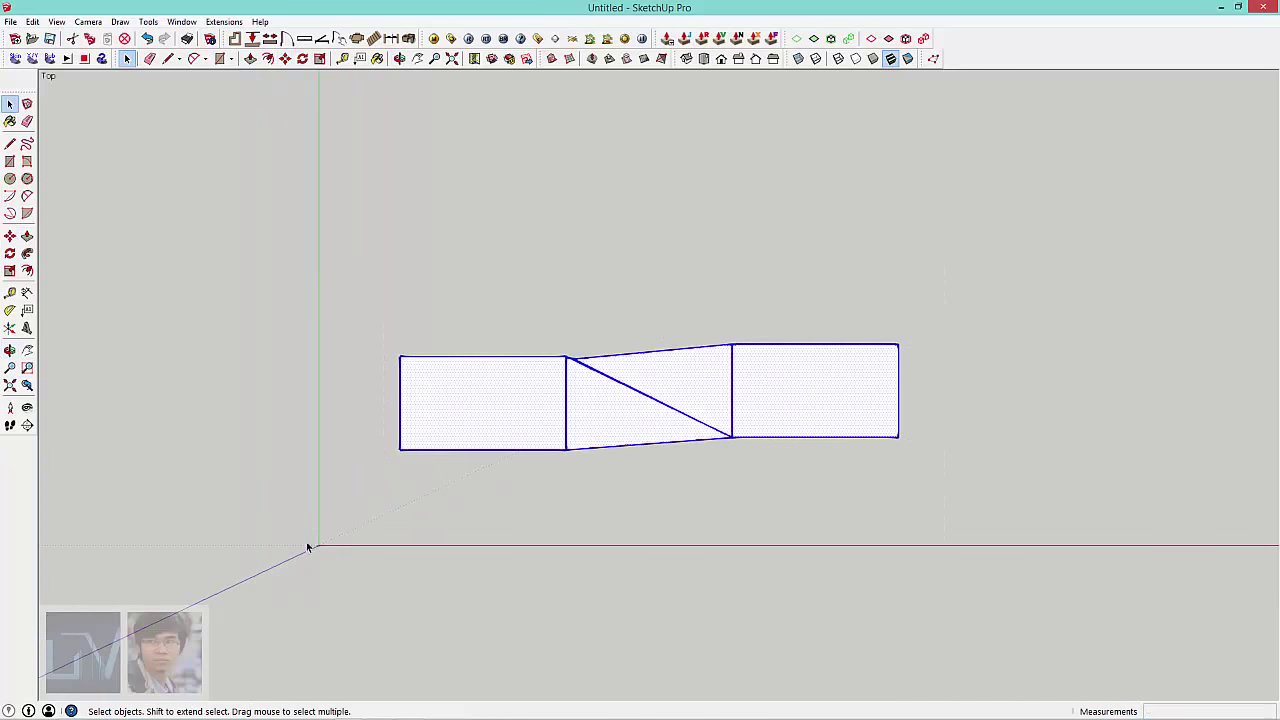
pyautogui.scroll(2, 443, 477)
# Step: Scale the mass to 1.42 along the green axis
pyautogui.press('s')
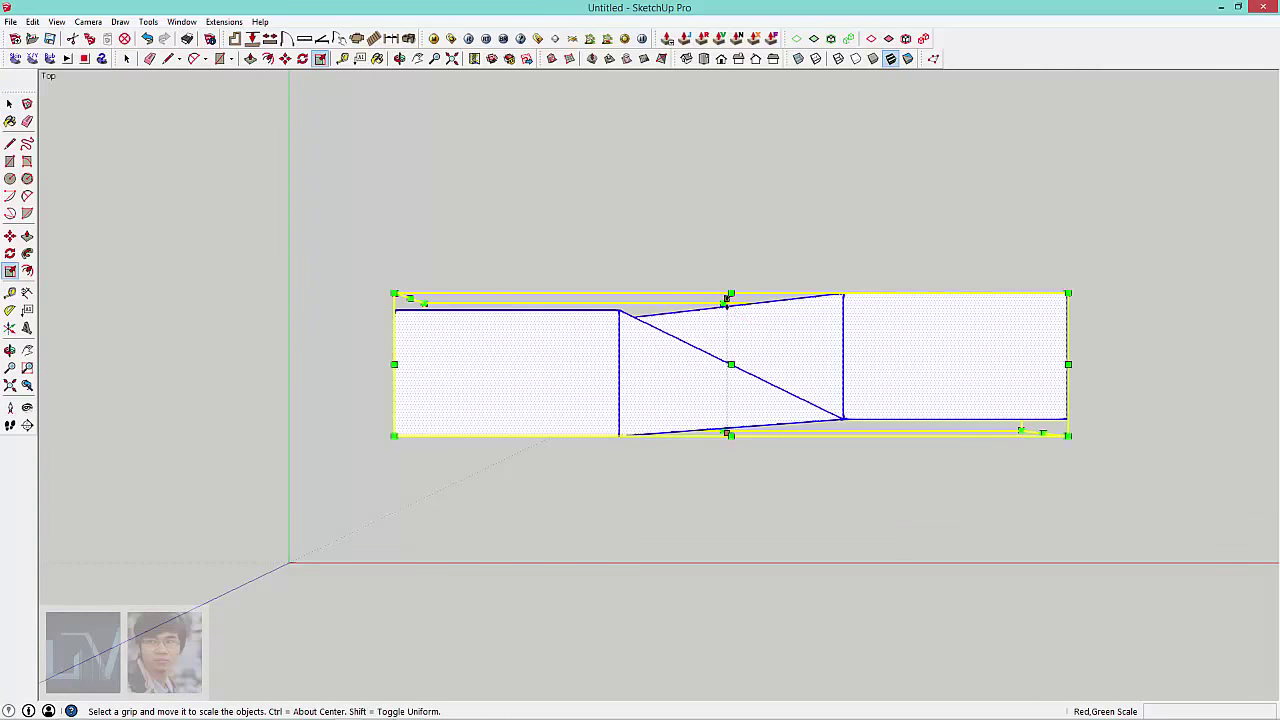
pyautogui.moveTo(727, 298); pyautogui.dragTo(727, 243)
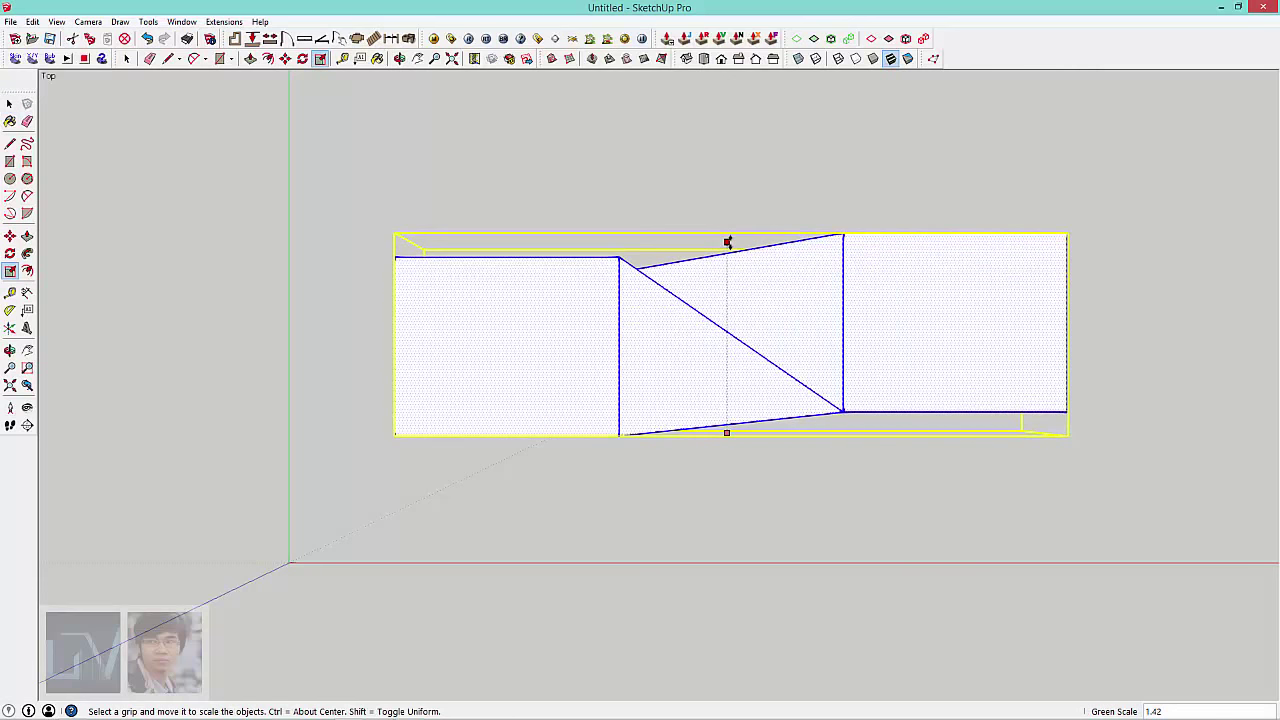
pyautogui.press('space')
pyautogui.moveTo(793, 186)
pyautogui.mouseDown(button='middle')
pyautogui.moveTo(400, 426)
pyautogui.moveTo(564, 349)
pyautogui.mouseUp(button='middle')
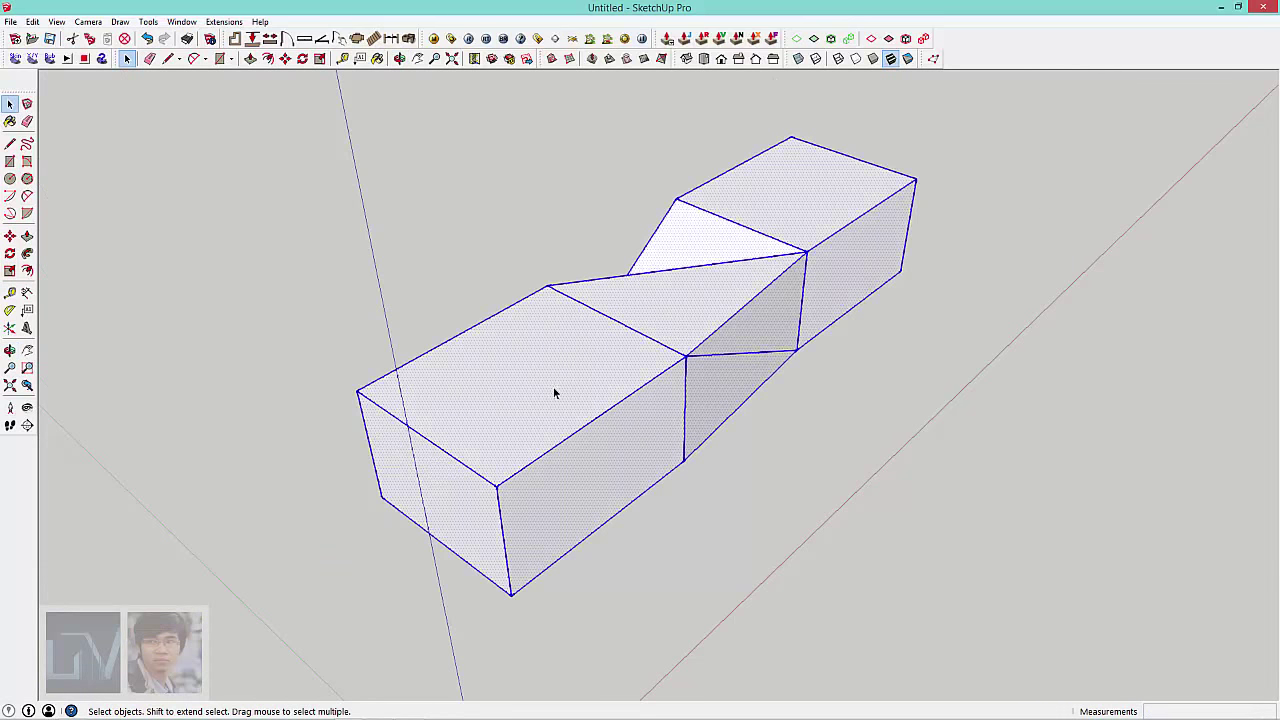
pyautogui.moveTo(555, 393); pyautogui.dragTo(563, 297, button='middle')
# Step: Scale the mass's height to 0.74 along the blue axis
pyautogui.press('s')
pyautogui.moveTo(677, 276); pyautogui.dragTo(677, 308)
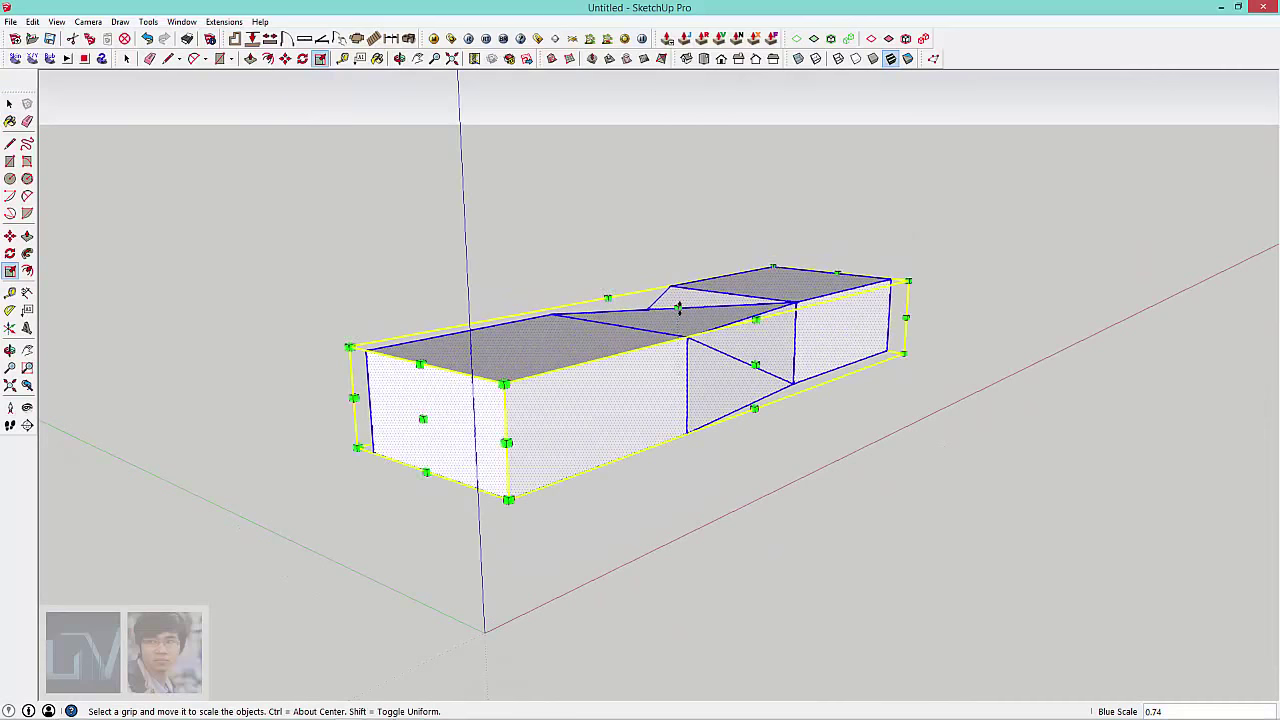
pyautogui.press('space')
pyautogui.click(761, 265)
pyautogui.moveTo(761, 265); pyautogui.dragTo(466, 569, button='middle')
pyautogui.scroll(3, 664, 372)
pyautogui.moveTo(665, 372)
pyautogui.mouseDown(button='middle')
pyautogui.moveTo(411, 391)
pyautogui.moveTo(1037, 154)
pyautogui.moveTo(497, 480)
pyautogui.mouseUp(button='middle')
# Step: Select the whole connected twisted mass
pyautogui.click(636, 379)
pyautogui.tripleClick(636, 379)
pyautogui.moveTo(636, 379)
pyautogui.mouseDown(button='middle')
pyautogui.moveTo(594, 457)
pyautogui.moveTo(634, 434)
pyautogui.mouseUp(button='middle')
pyautogui.scroll(-2, 634, 434)
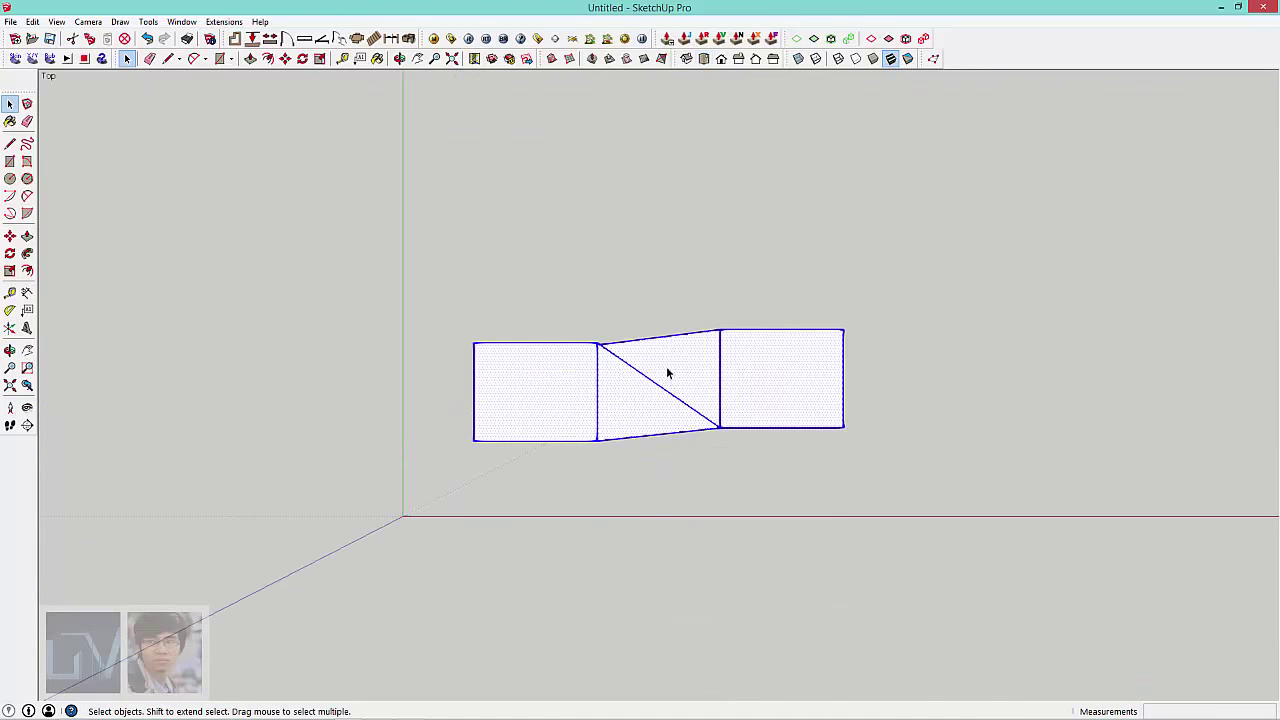
# Step: Copy the twisted mass beside the original in Top view
pyautogui.keyDown('shift'); pyautogui.moveTo(668, 369); pyautogui.dragTo(646, 480, button='middle'); pyautogui.keyUp('shift')
pyautogui.press('m')
pyautogui.press('ctrl')
pyautogui.click(645, 500)
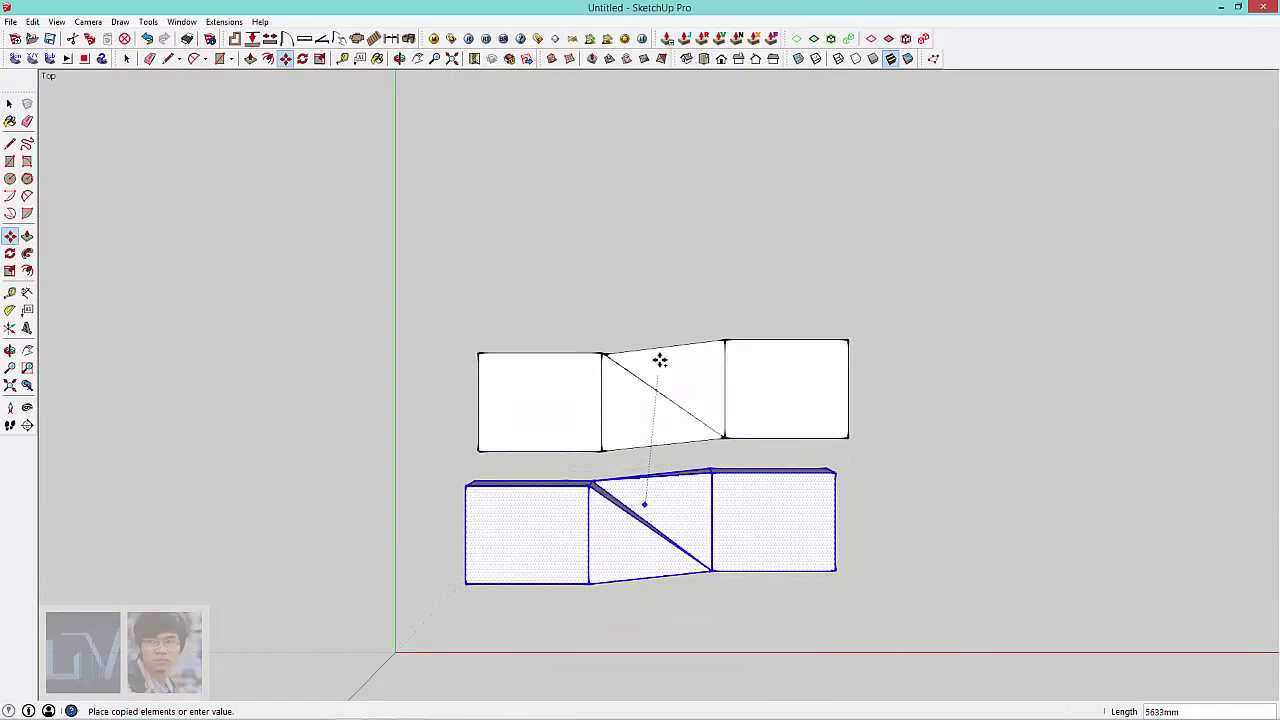
pyautogui.click(636, 290)
pyautogui.press('space')
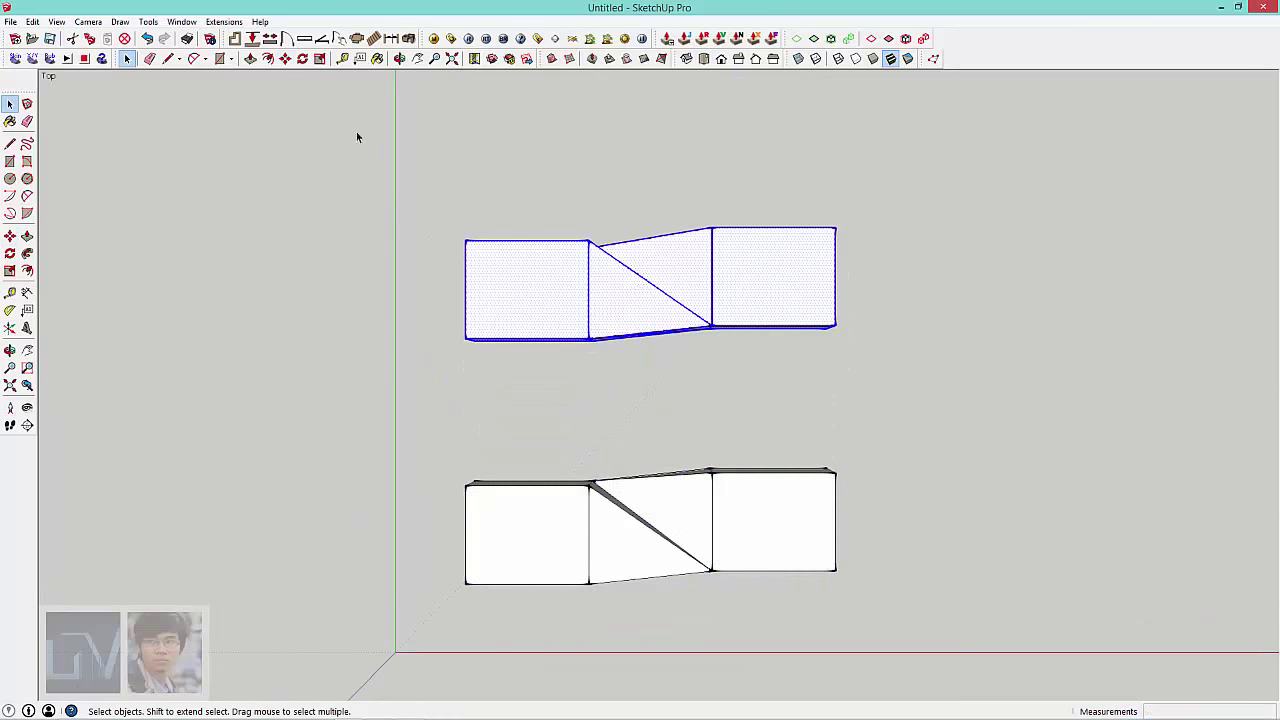
# Step: Move the copy's top long edges 1414mm inward to narrow it
pyautogui.moveTo(356, 131); pyautogui.dragTo(883, 281)
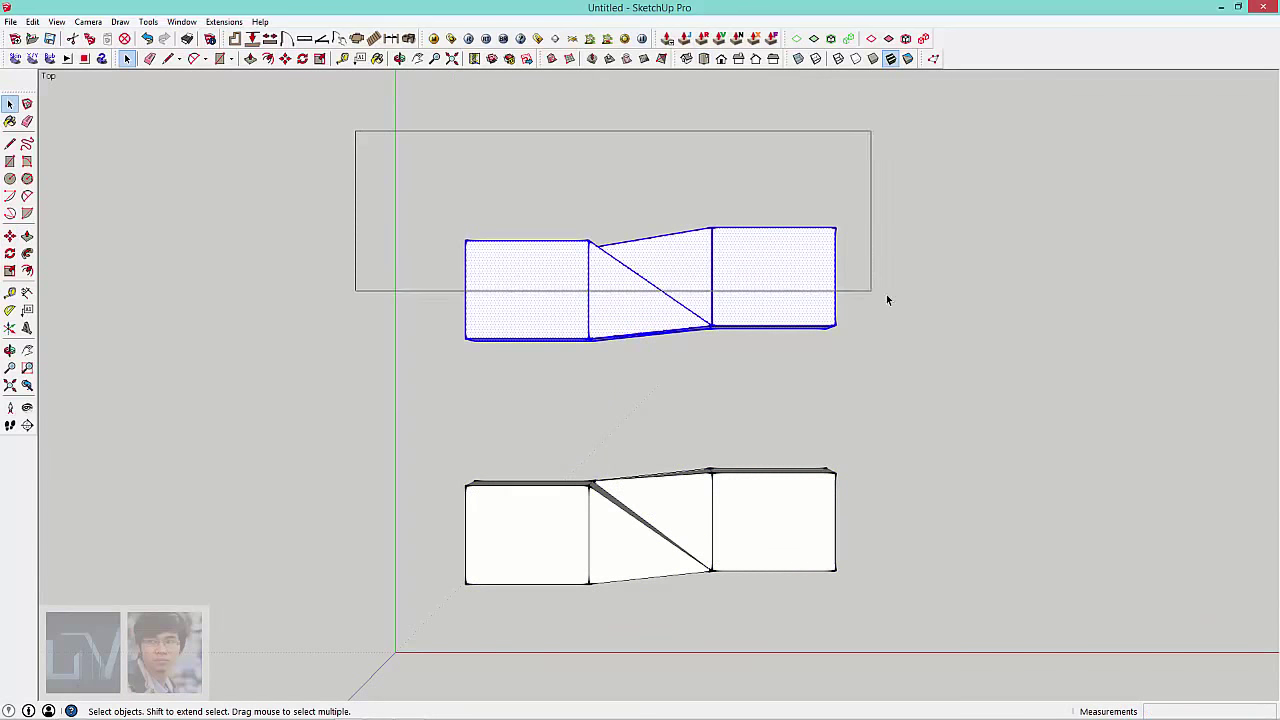
pyautogui.press('m')
pyautogui.click(770, 240)
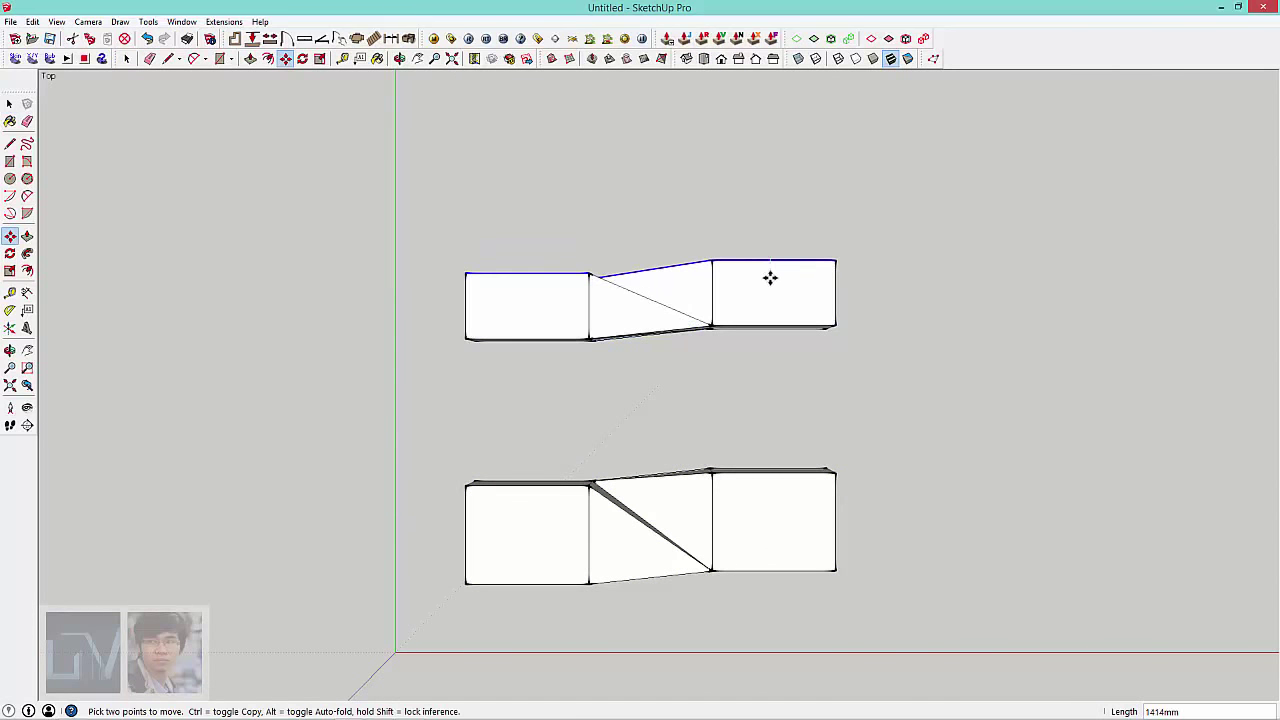
pyautogui.click(770, 289)
pyautogui.press('space')
pyautogui.moveTo(552, 388)
pyautogui.mouseDown(button='middle')
pyautogui.moveTo(901, 129)
pyautogui.moveTo(637, 286)
pyautogui.moveTo(725, 240)
pyautogui.mouseUp(button='middle')
# Step: Make the narrow copy into a group
pyautogui.tripleClick(578, 298)
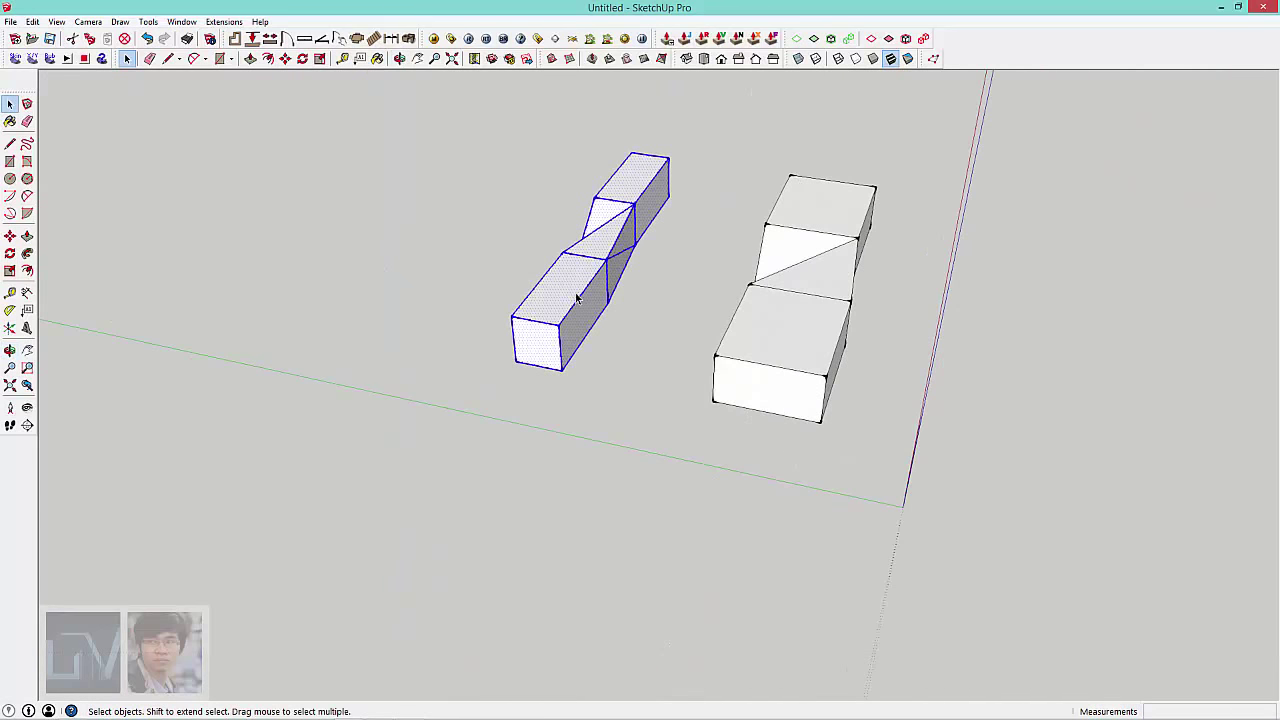
pyautogui.rightClick(566, 316)
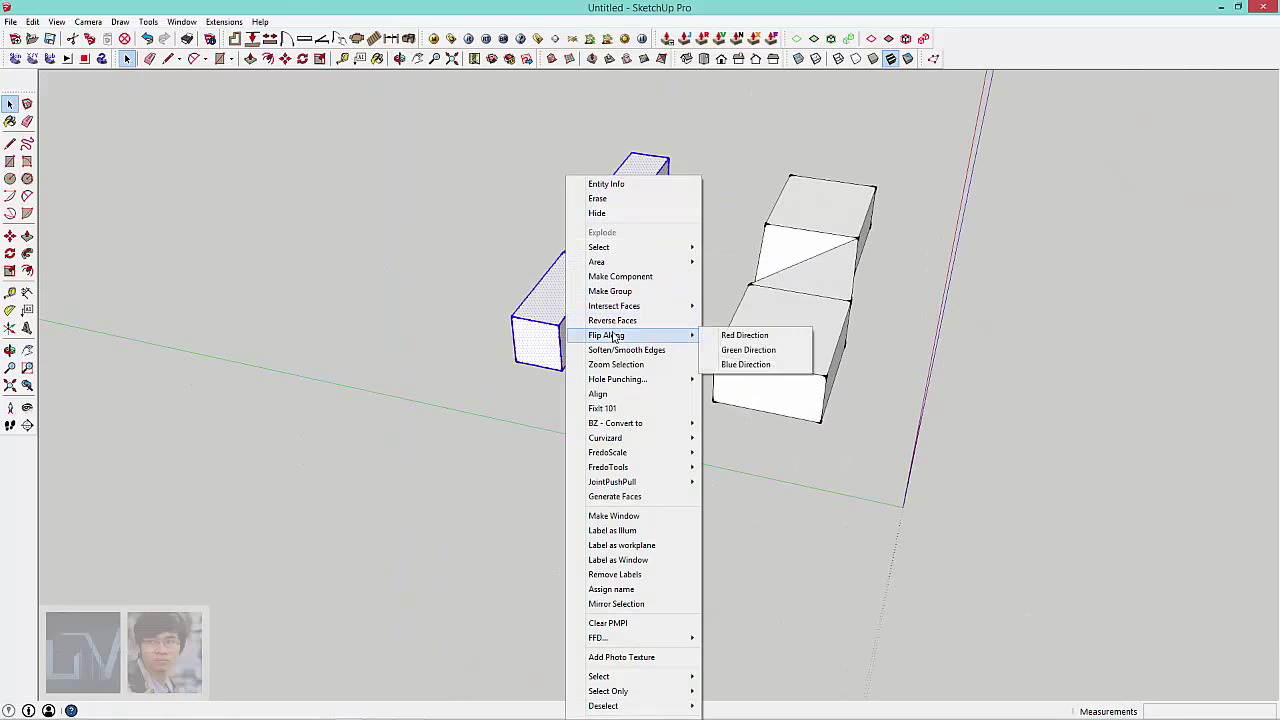
pyautogui.click(621, 292)
# Step: Butt the group against the original mass and return to Top view
pyautogui.press('m')
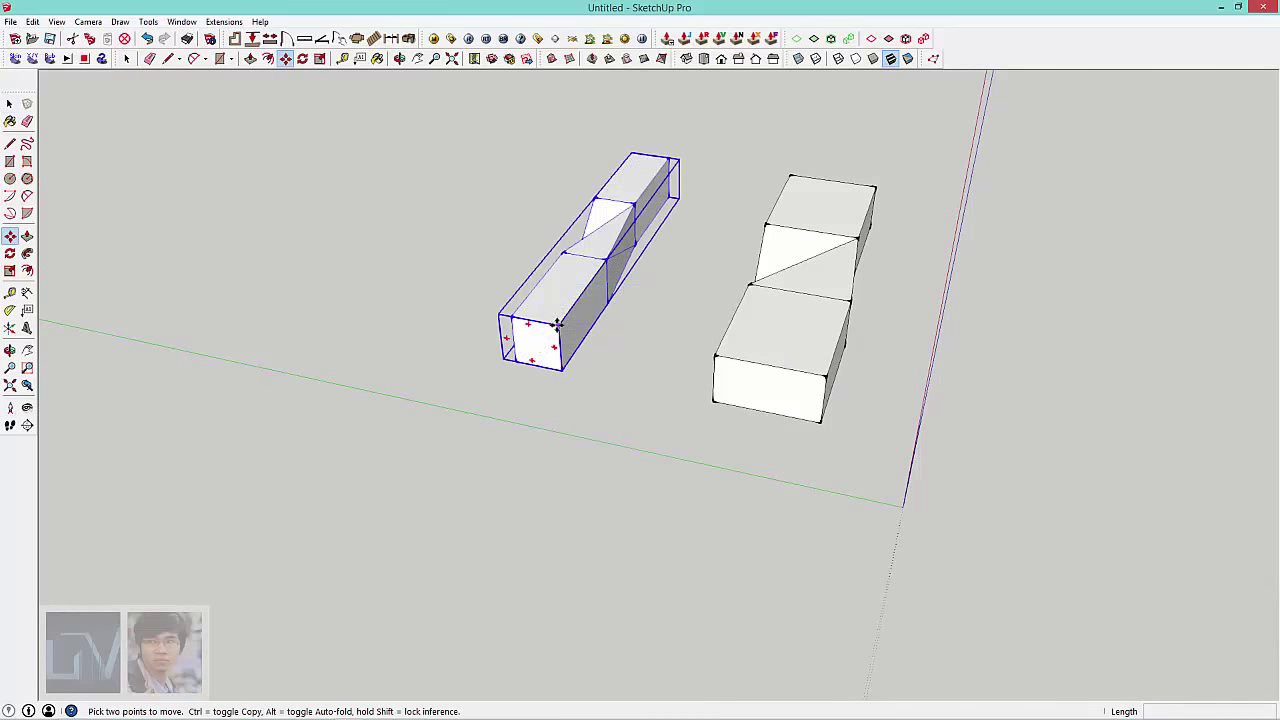
pyautogui.click(531, 337)
pyautogui.click(722, 356)
pyautogui.press('space')
pyautogui.click(951, 257)
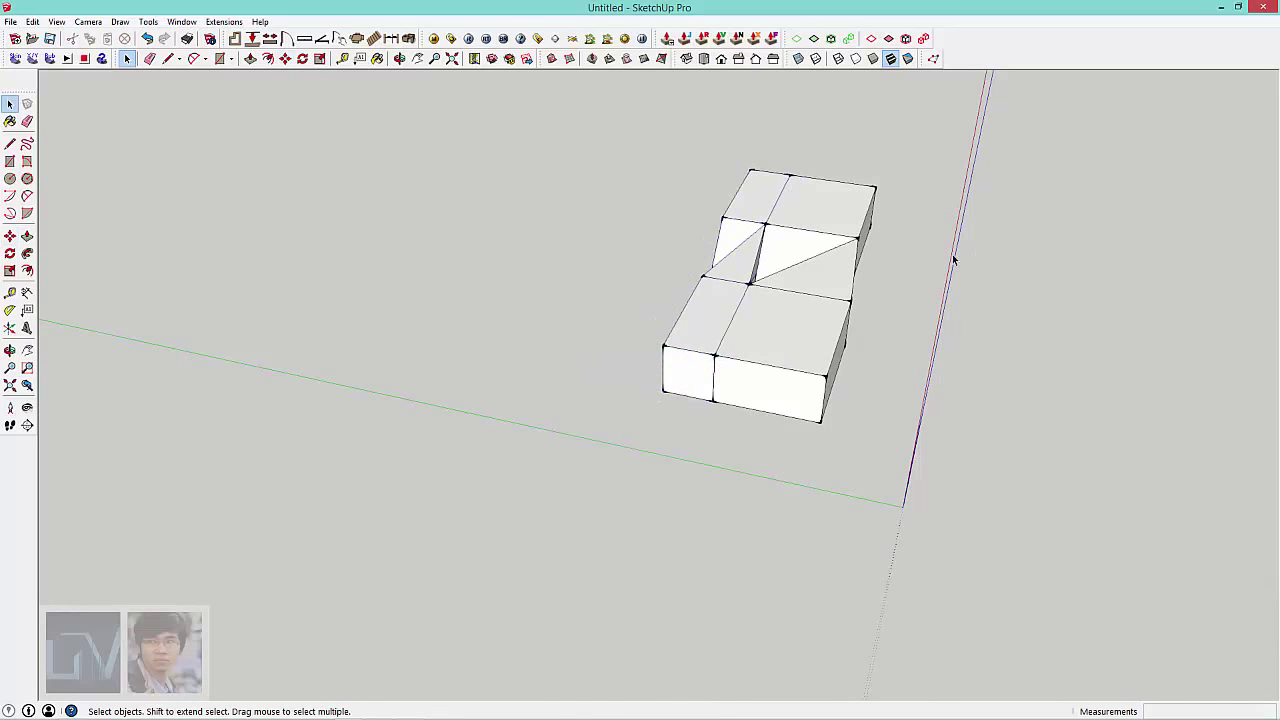
pyautogui.moveTo(951, 257)
pyautogui.mouseDown(button='middle')
pyautogui.moveTo(431, 289)
pyautogui.moveTo(702, 286)
pyautogui.moveTo(741, 425)
pyautogui.moveTo(634, 334)
pyautogui.moveTo(331, 177)
pyautogui.moveTo(634, 314)
pyautogui.moveTo(657, 435)
pyautogui.moveTo(523, 306)
pyautogui.mouseUp(button='middle')
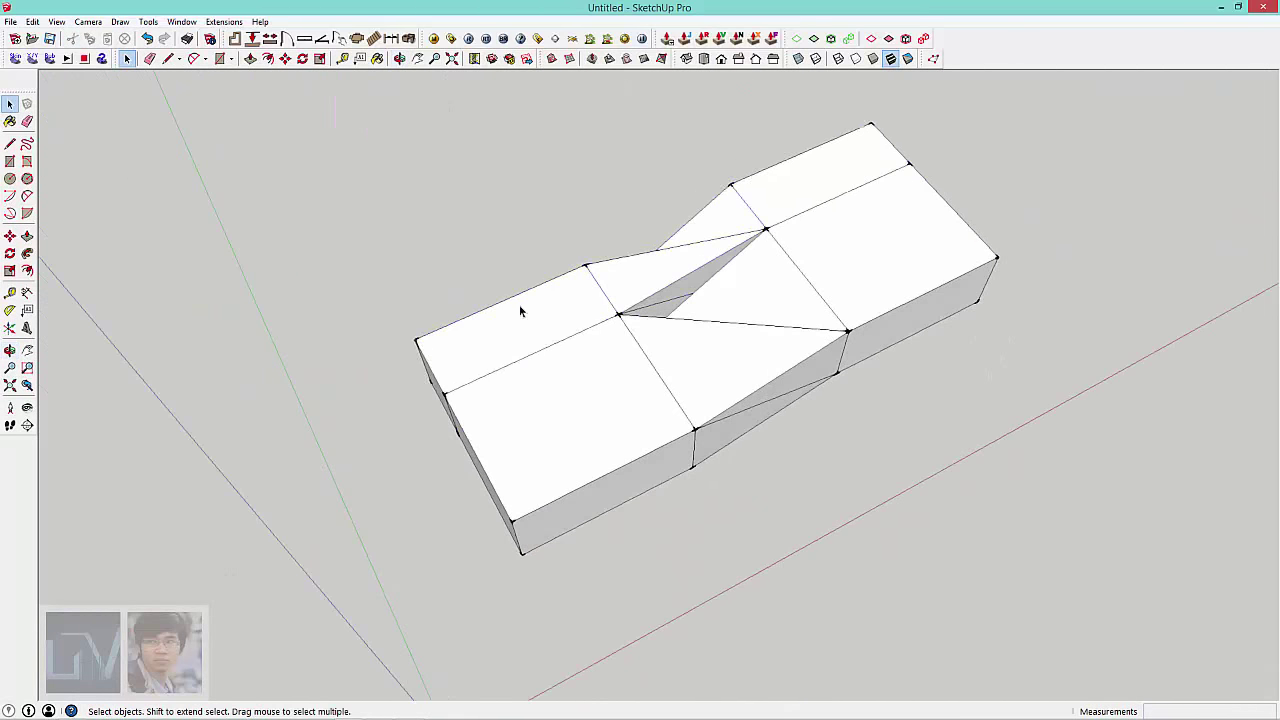
pyautogui.click(555, 377)
pyautogui.click(704, 58)
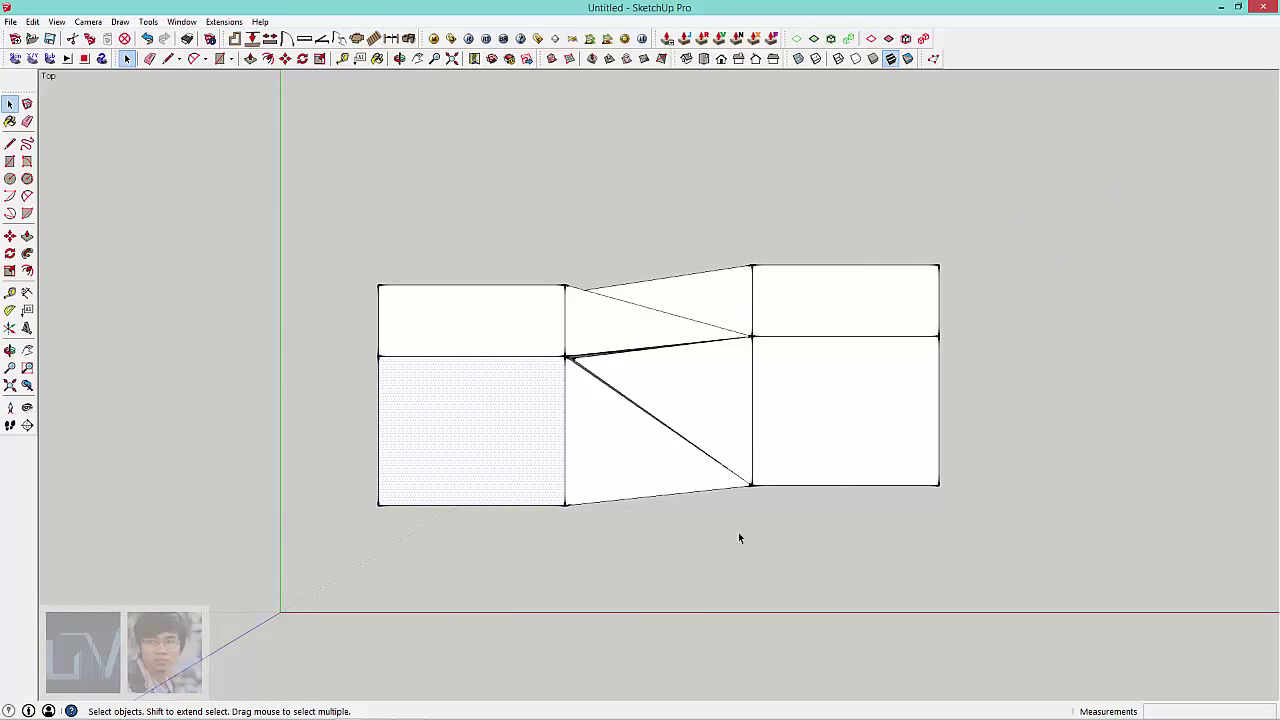
# Step: Float the Vertex Tools toolbar and start editing the block's vertices
pyautogui.scroll(2, 757, 514)
pyautogui.scroll(3, 674, 509)
pyautogui.moveTo(674, 509)
pyautogui.mouseDown(button='middle')
pyautogui.moveTo(729, 480)
pyautogui.moveTo(626, 472)
pyautogui.mouseUp(button='middle')
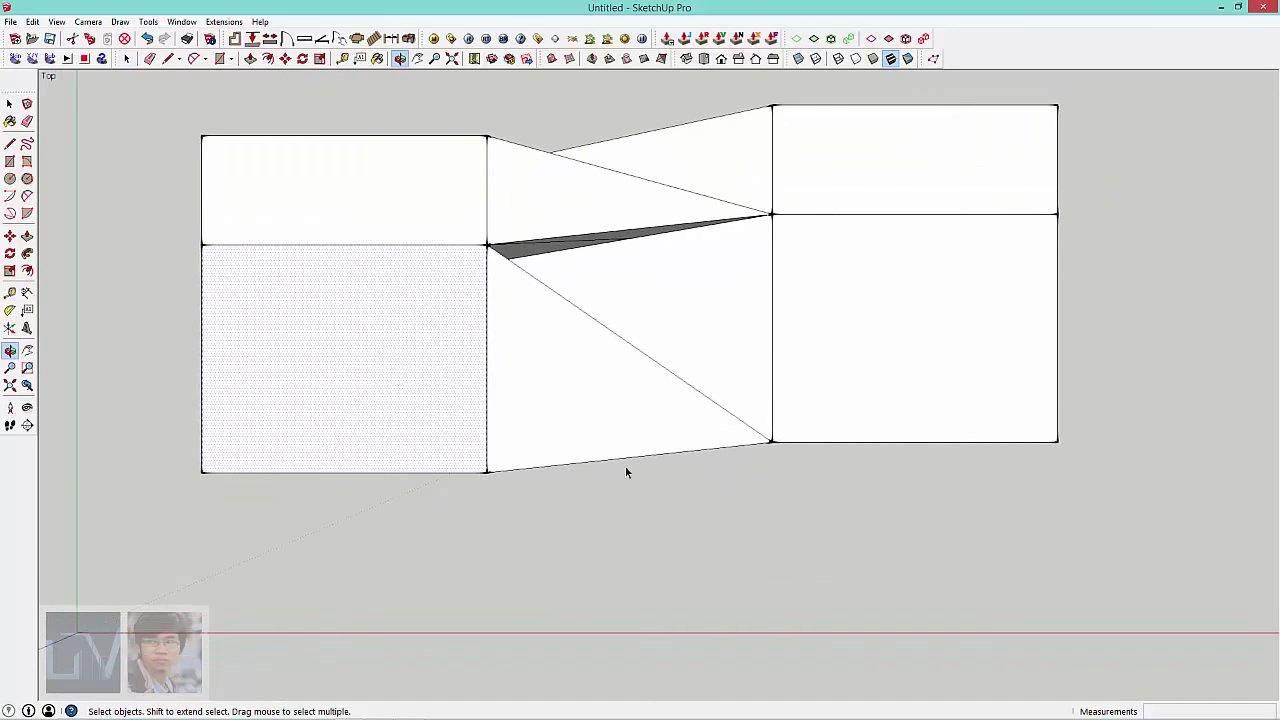
pyautogui.press('space')
pyautogui.moveTo(926, 58); pyautogui.dragTo(118, 108)
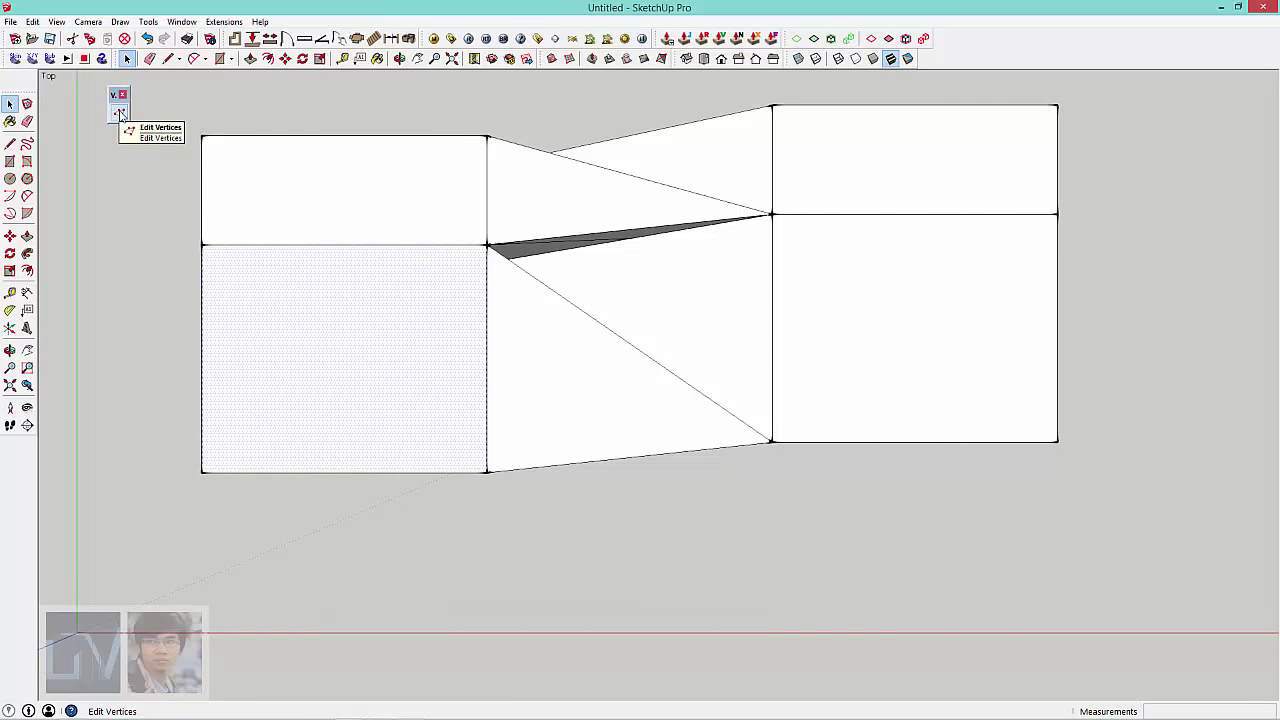
pyautogui.click(120, 113)
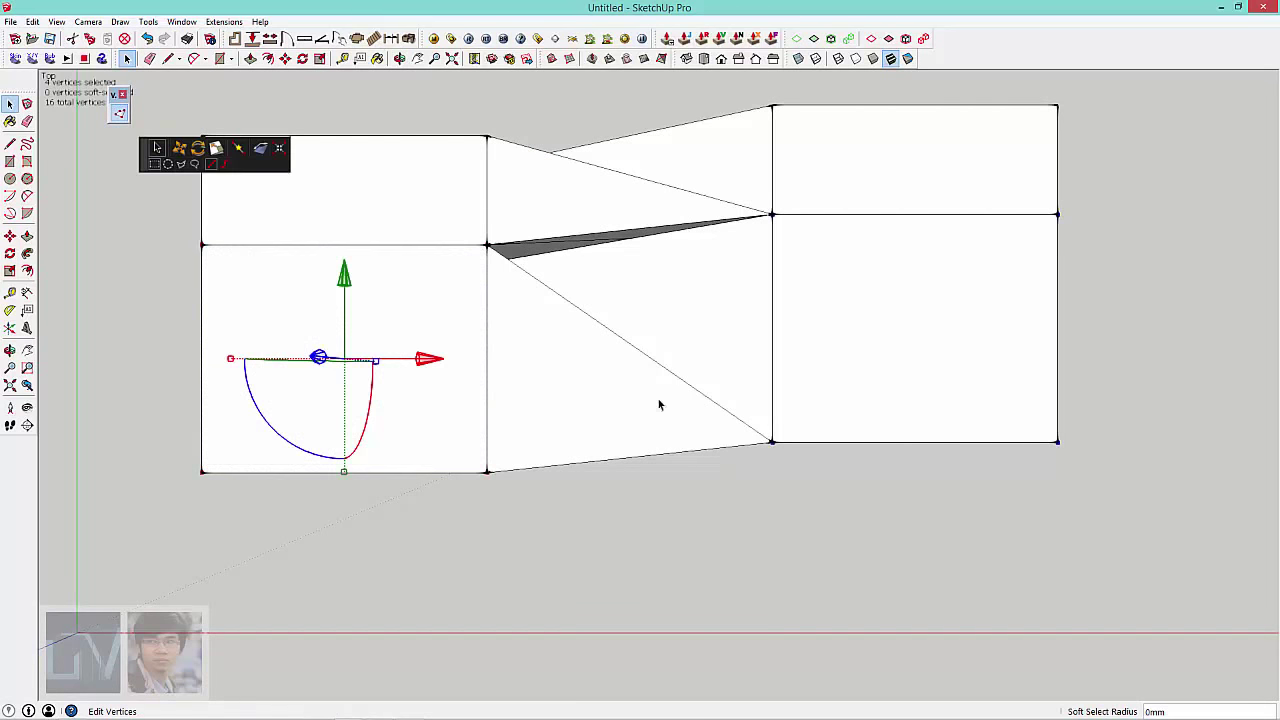
pyautogui.moveTo(625, 470)
pyautogui.mouseDown(button='middle')
pyautogui.moveTo(546, 205)
pyautogui.moveTo(550, 245)
pyautogui.mouseUp(button='middle')
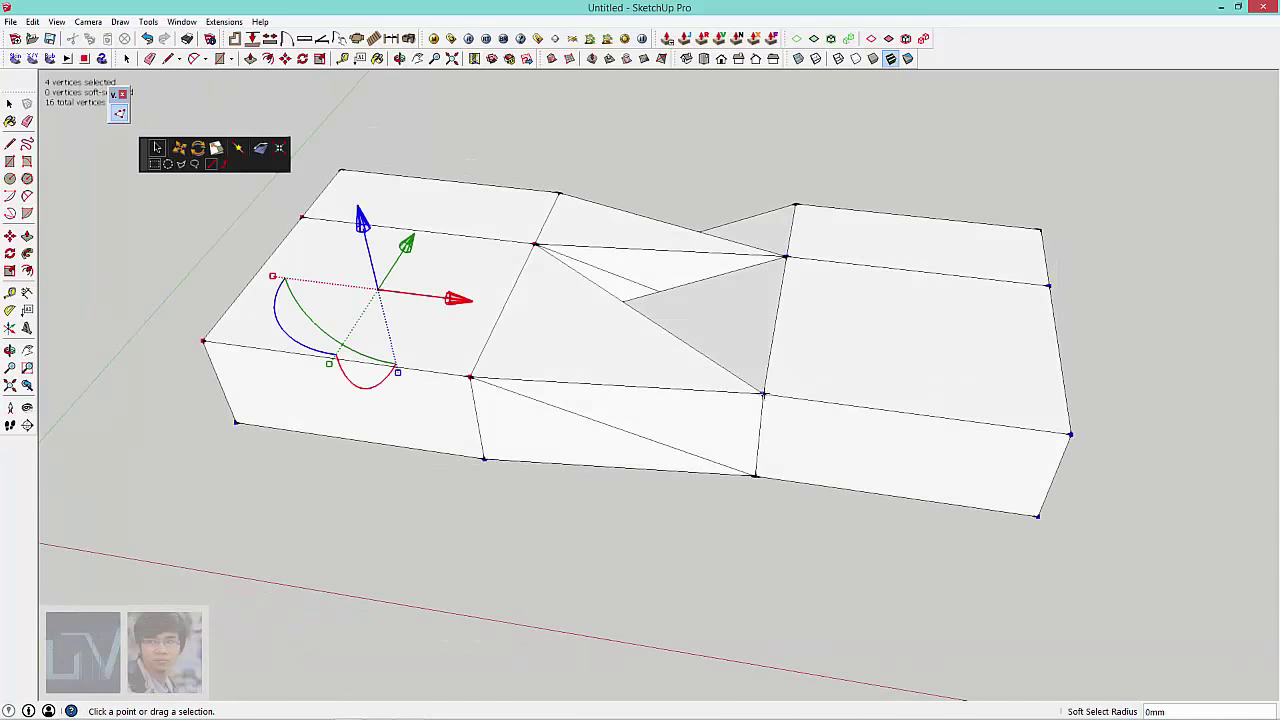
# Step: Slide a junction vertex of the block along the green axis
pyautogui.click(763, 394)
pyautogui.moveTo(763, 394); pyautogui.dragTo(668, 399, button='middle')
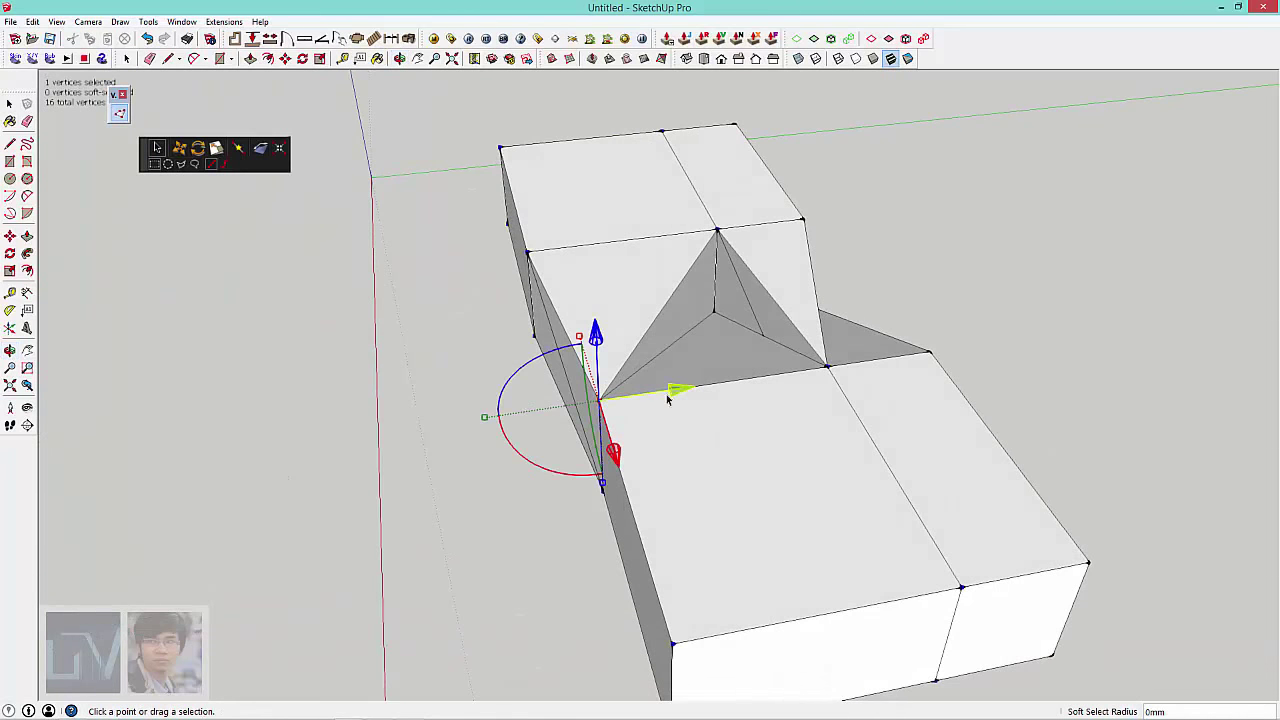
pyautogui.moveTo(670, 398); pyautogui.dragTo(687, 398)
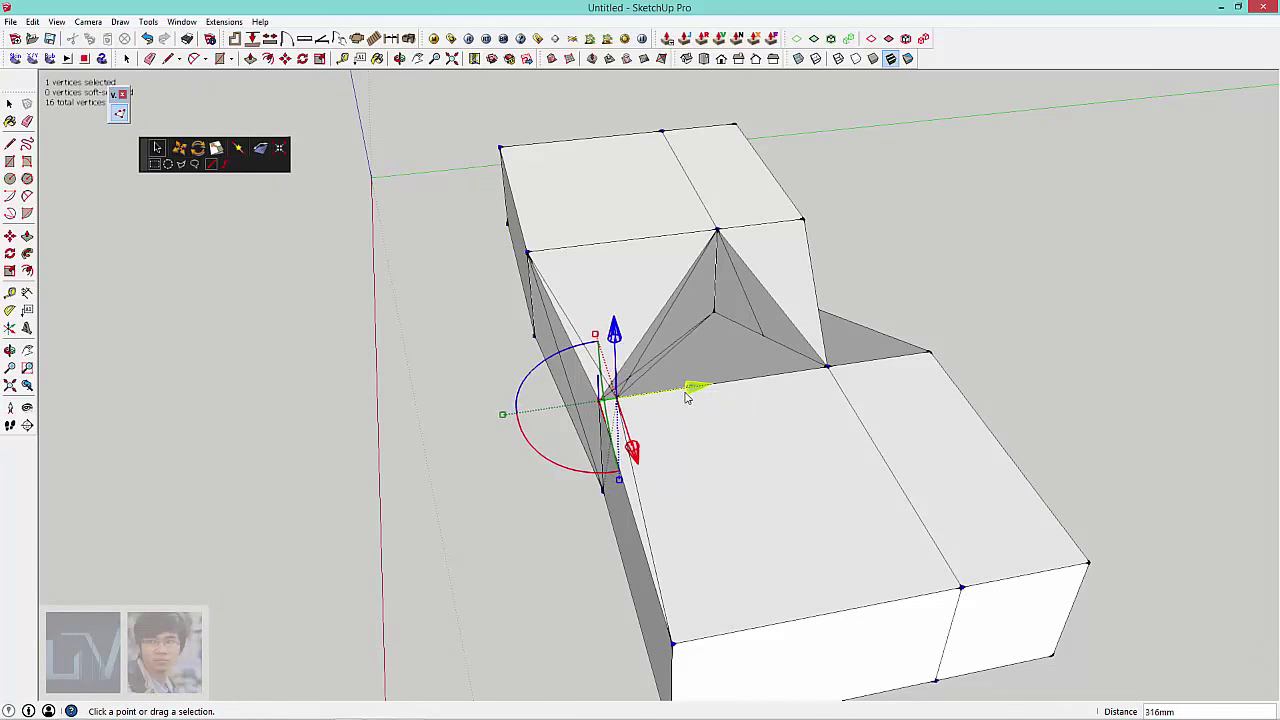
pyautogui.moveTo(657, 400)
pyautogui.mouseDown(button='middle')
pyautogui.moveTo(566, 311)
pyautogui.moveTo(563, 343)
pyautogui.moveTo(557, 208)
pyautogui.mouseUp(button='middle')
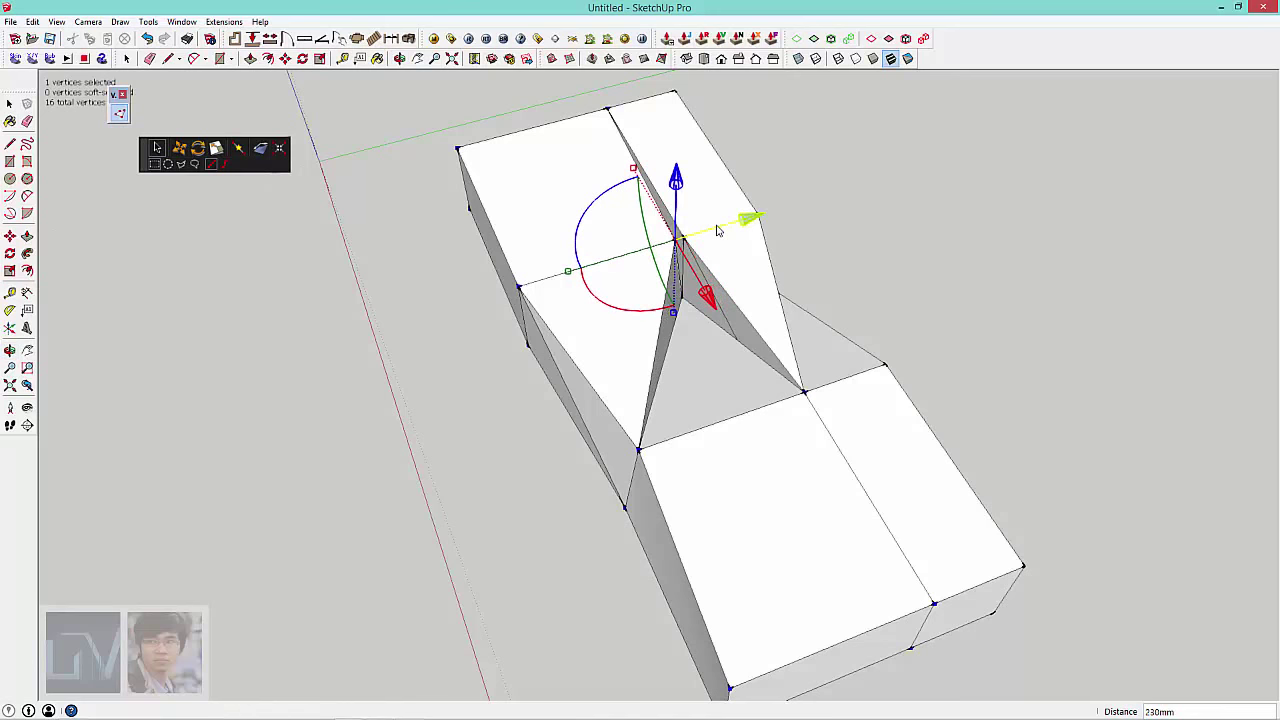
pyautogui.moveTo(727, 231)
pyautogui.mouseDown(button='middle')
pyautogui.moveTo(479, 178)
pyautogui.moveTo(651, 194)
pyautogui.moveTo(674, 277)
pyautogui.moveTo(766, 243)
pyautogui.mouseUp(button='middle')
pyautogui.click(649, 270)
pyautogui.moveTo(663, 383)
pyautogui.mouseDown(button='middle')
pyautogui.moveTo(526, 200)
pyautogui.moveTo(680, 566)
pyautogui.moveTo(666, 106)
pyautogui.mouseUp(button='middle')
# Step: From Top view, shift the lower-edge and middle-edge vertices along green, then compare with the reference image
pyautogui.click(704, 58)
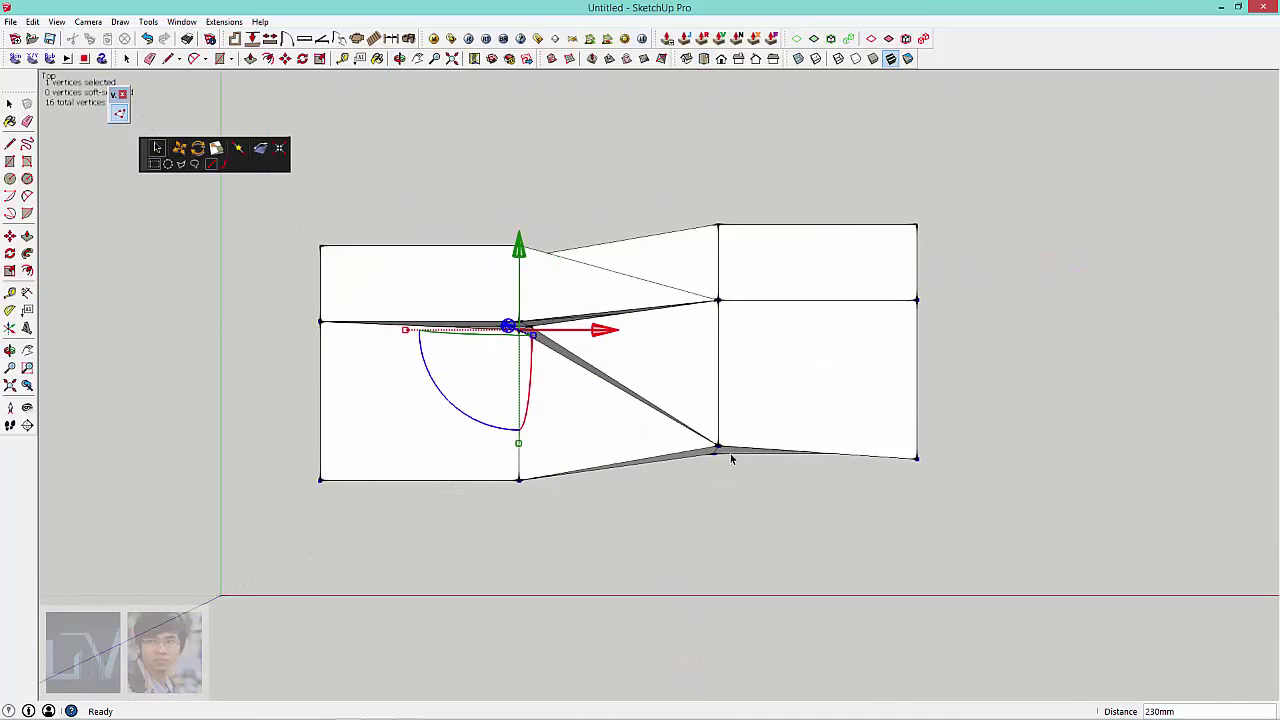
pyautogui.click(88, 22)
pyautogui.click(115, 243)
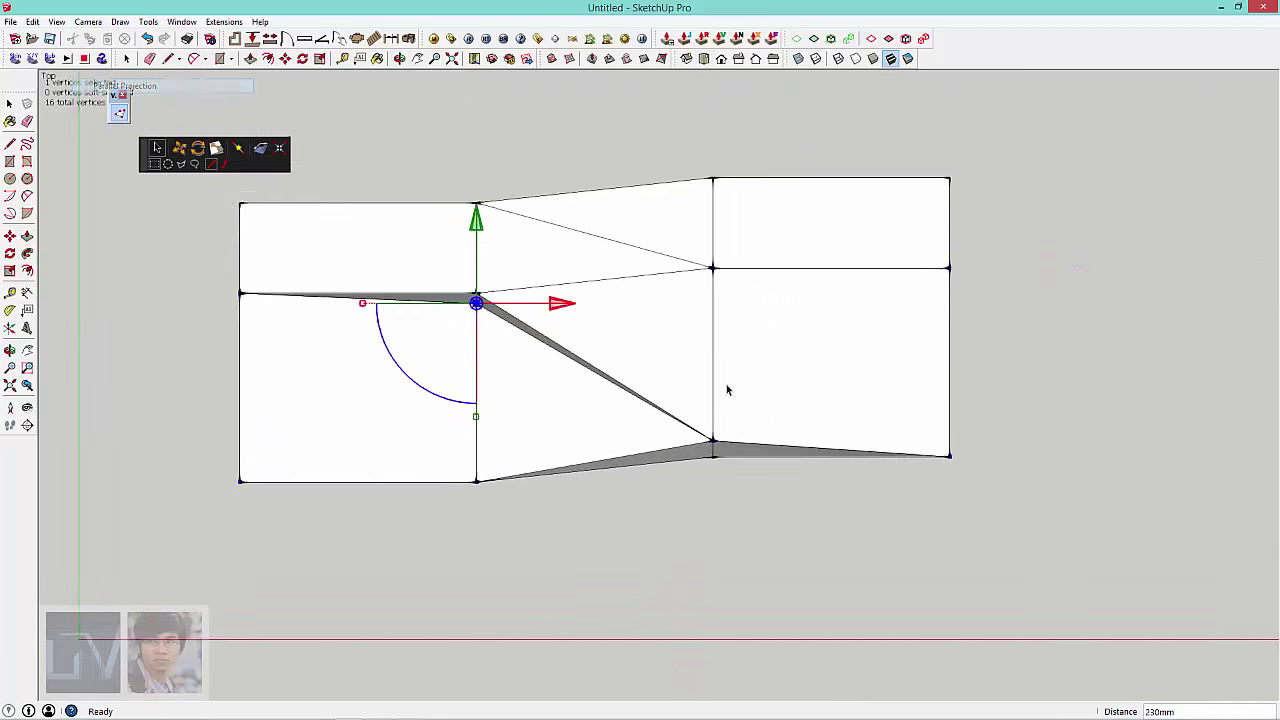
pyautogui.click(711, 447)
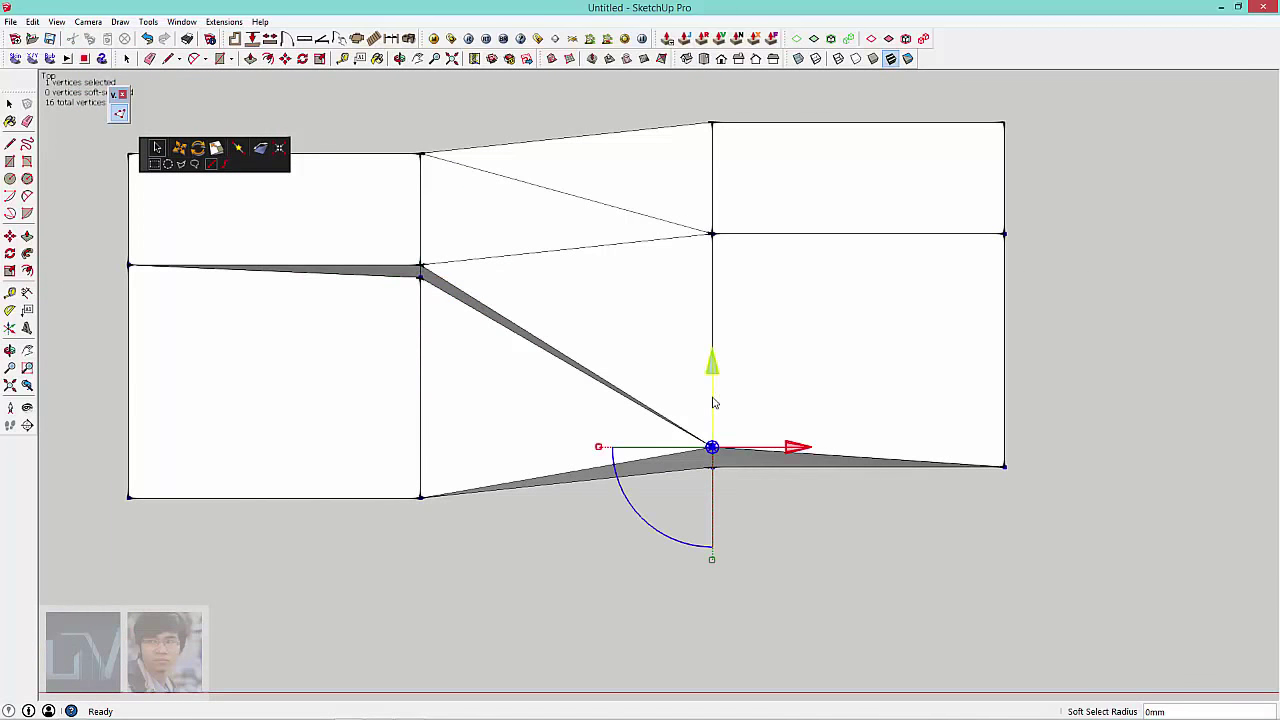
pyautogui.moveTo(711, 397); pyautogui.dragTo(699, 390)
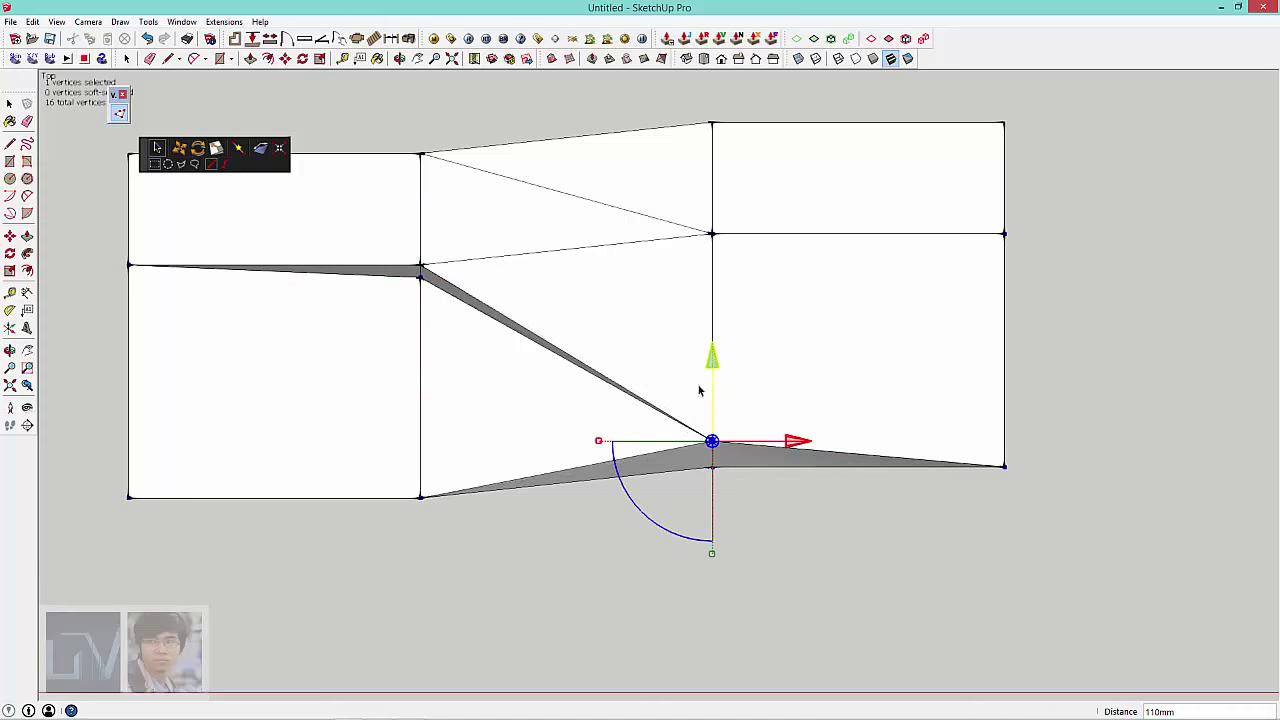
pyautogui.click(420, 270)
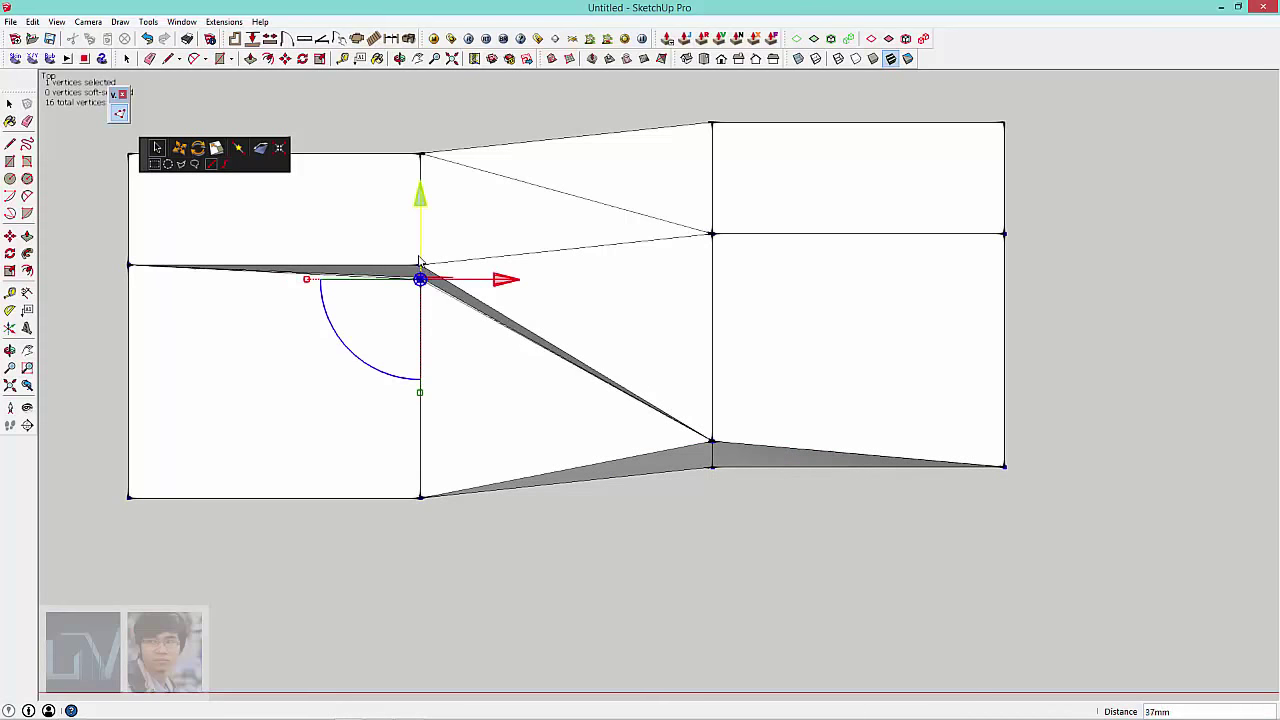
pyautogui.moveTo(420, 268); pyautogui.dragTo(420, 260)
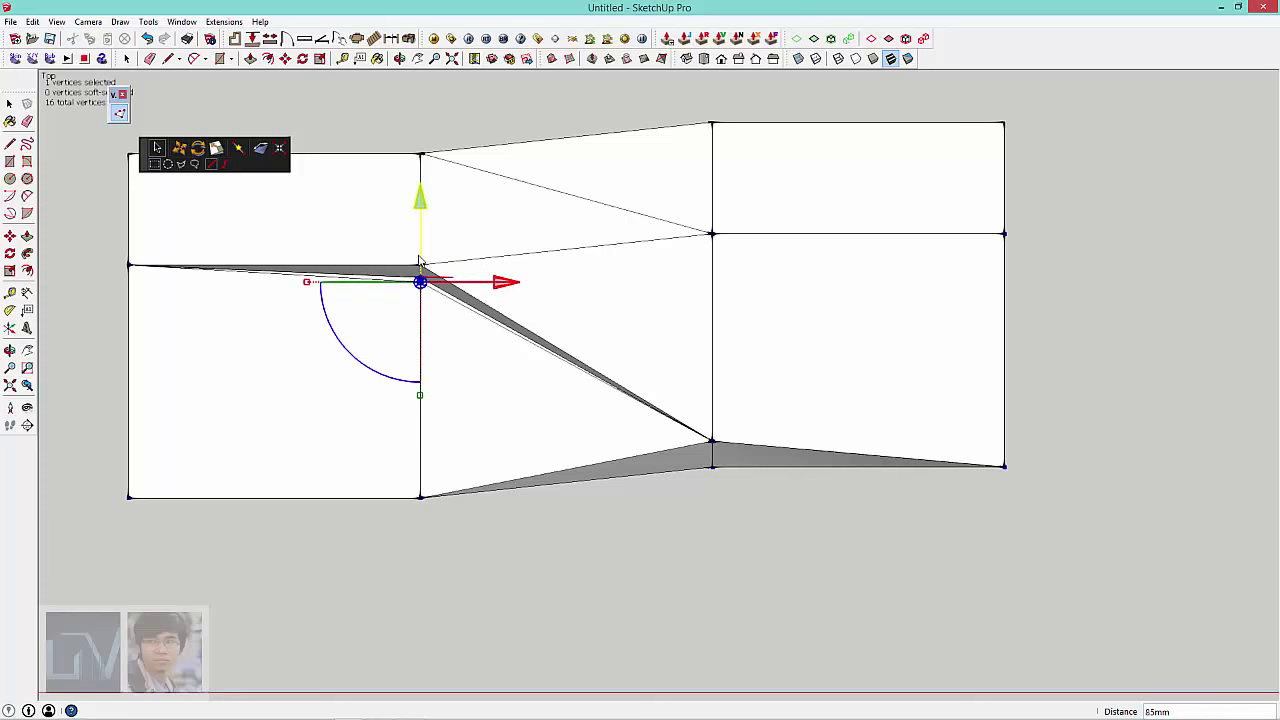
pyautogui.click(1176, 257)
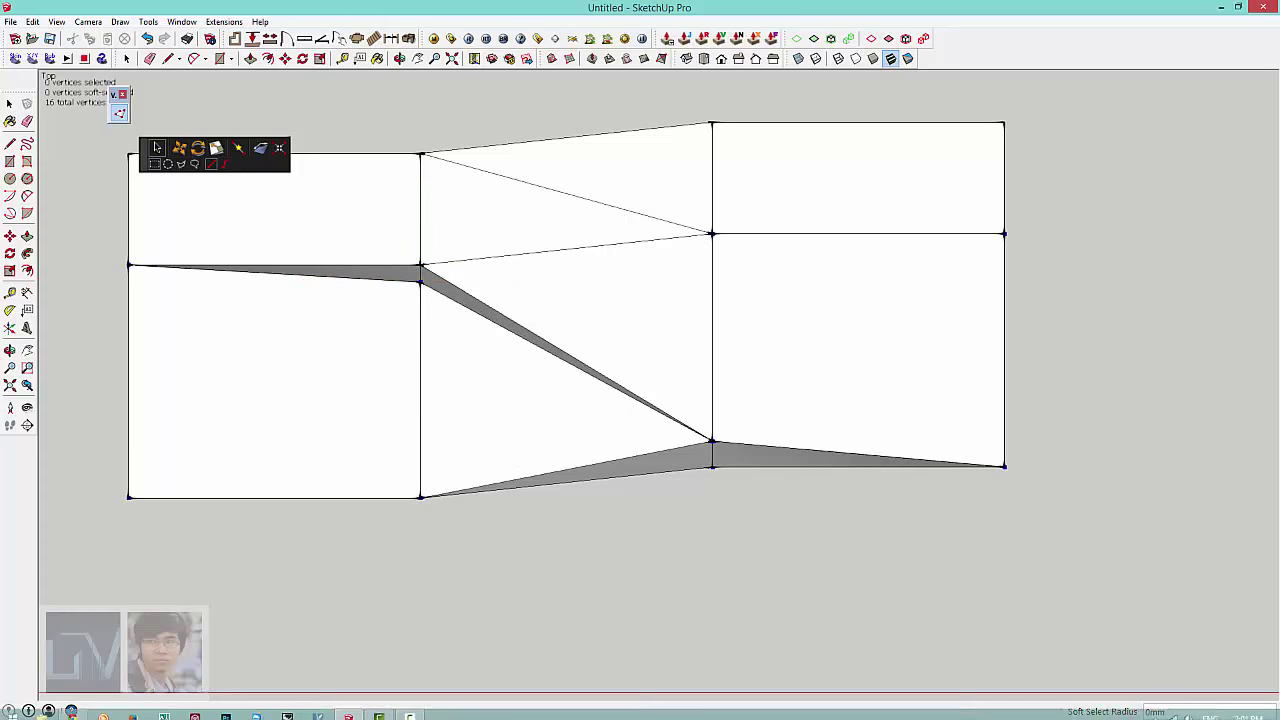
pyautogui.click(73, 710)
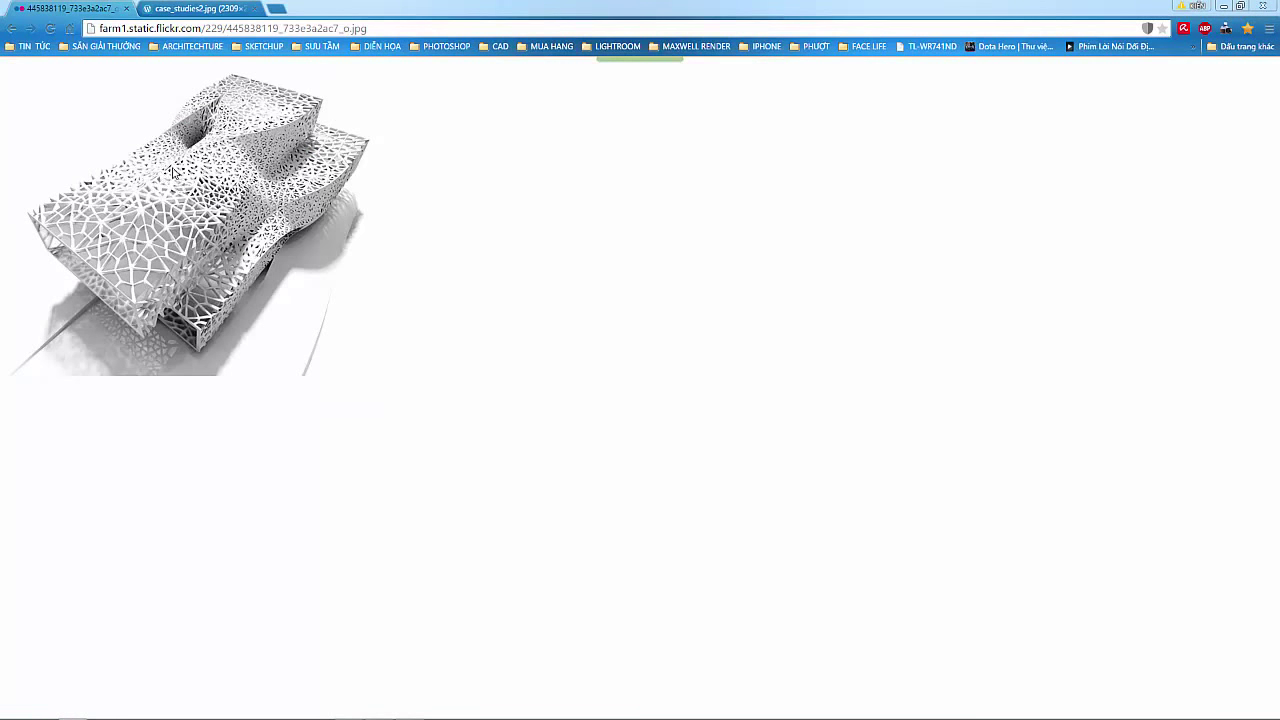
pyautogui.click(1220, 6)
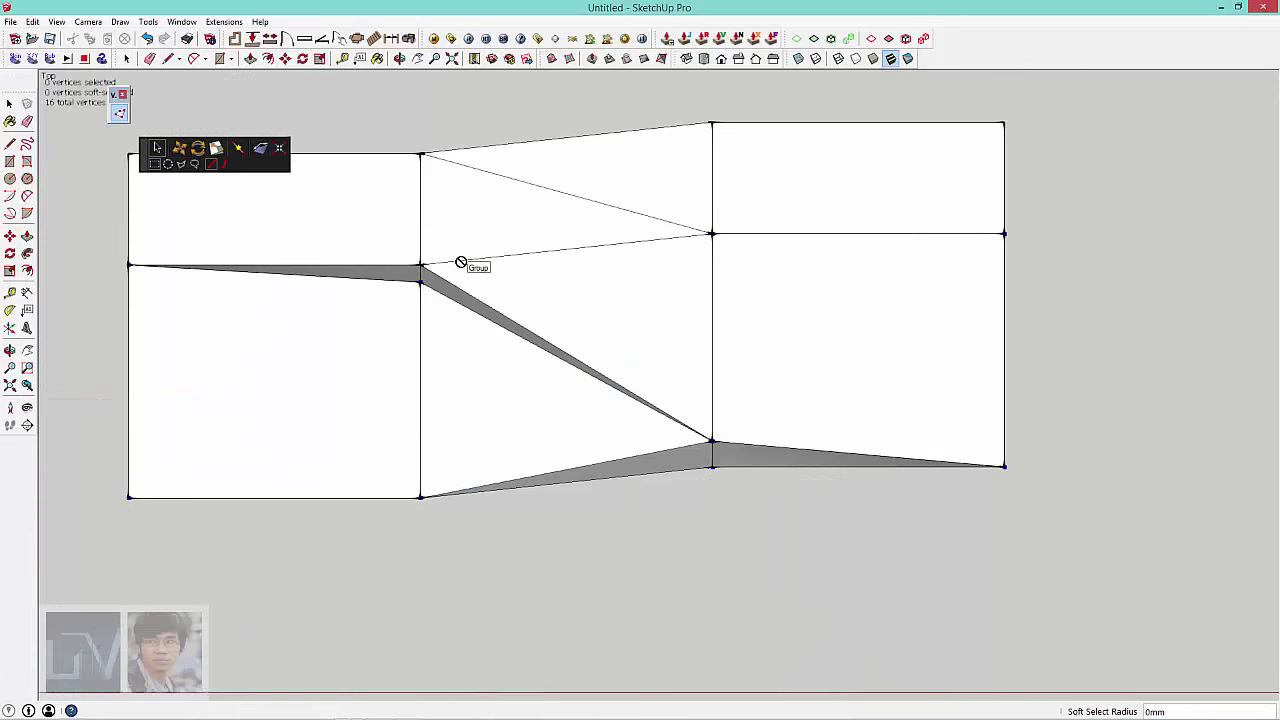
# Step: Open the top group and start vertex editing on it in a tilted view
pyautogui.press('space')
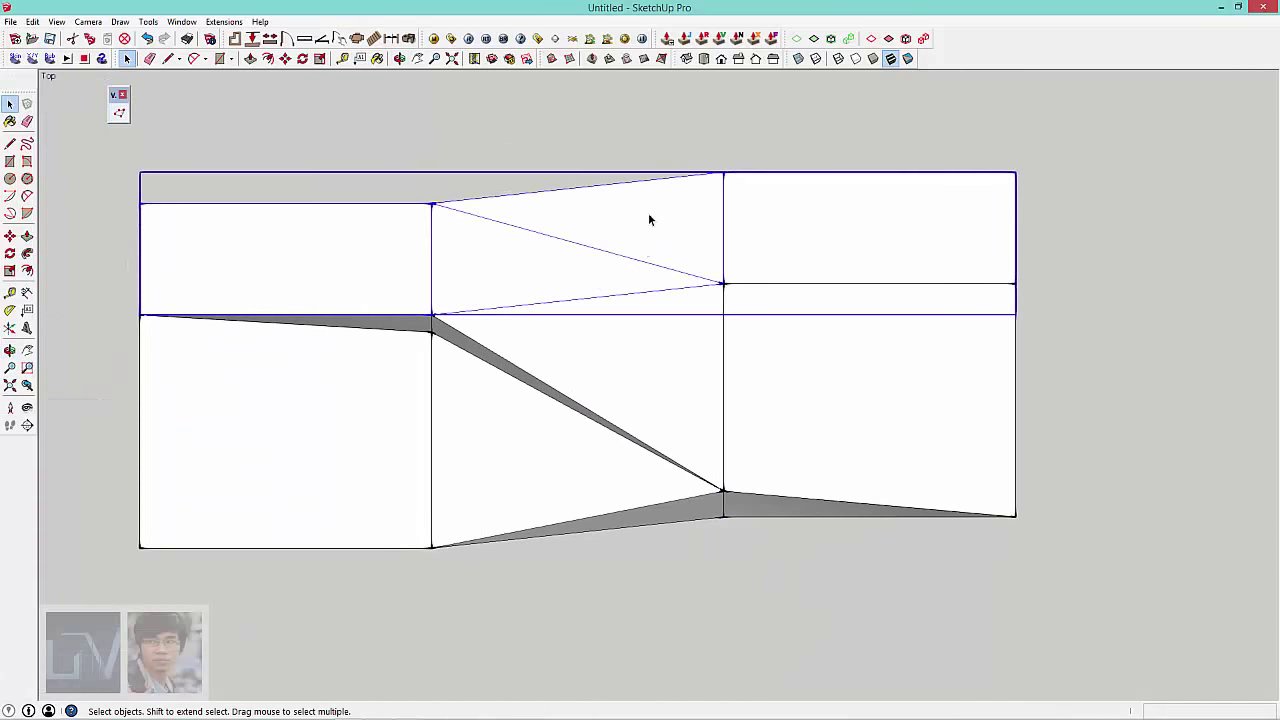
pyautogui.doubleClick(648, 212)
pyautogui.click(119, 115)
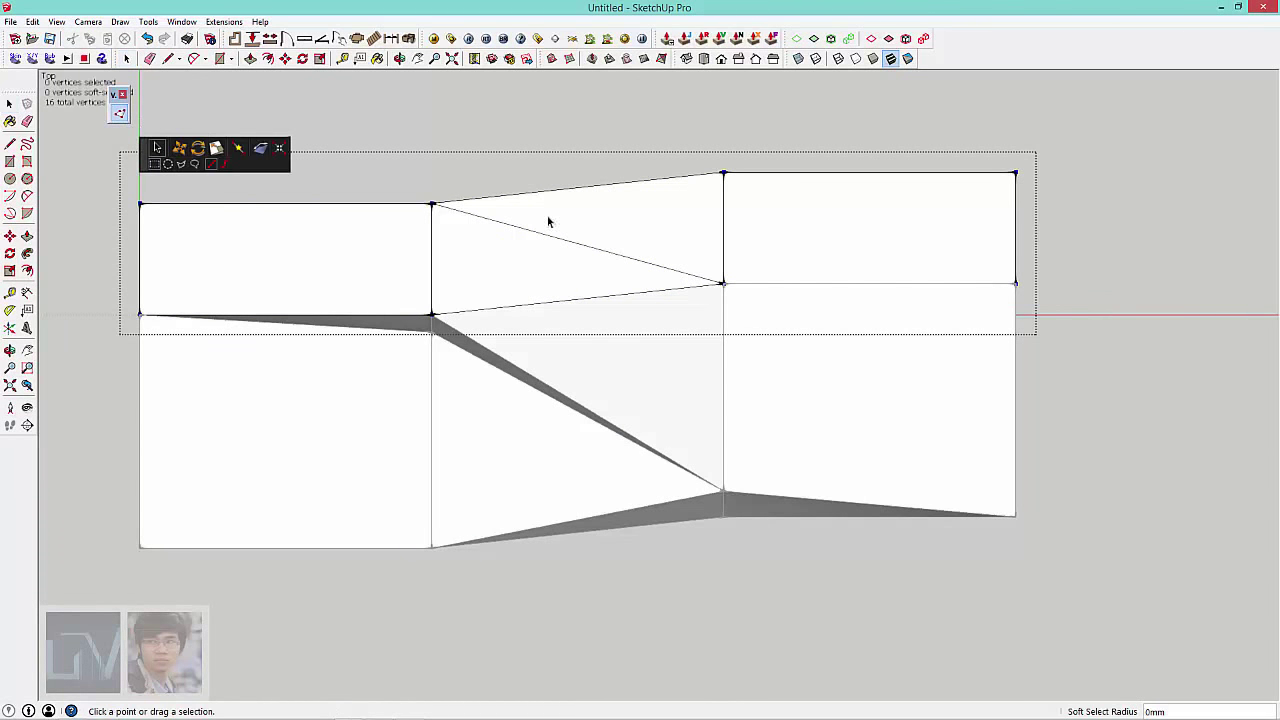
pyautogui.moveTo(548, 214)
pyautogui.mouseDown(button='middle')
pyautogui.moveTo(526, 146)
pyautogui.moveTo(908, 354)
pyautogui.moveTo(390, 198)
pyautogui.mouseUp(button='middle')
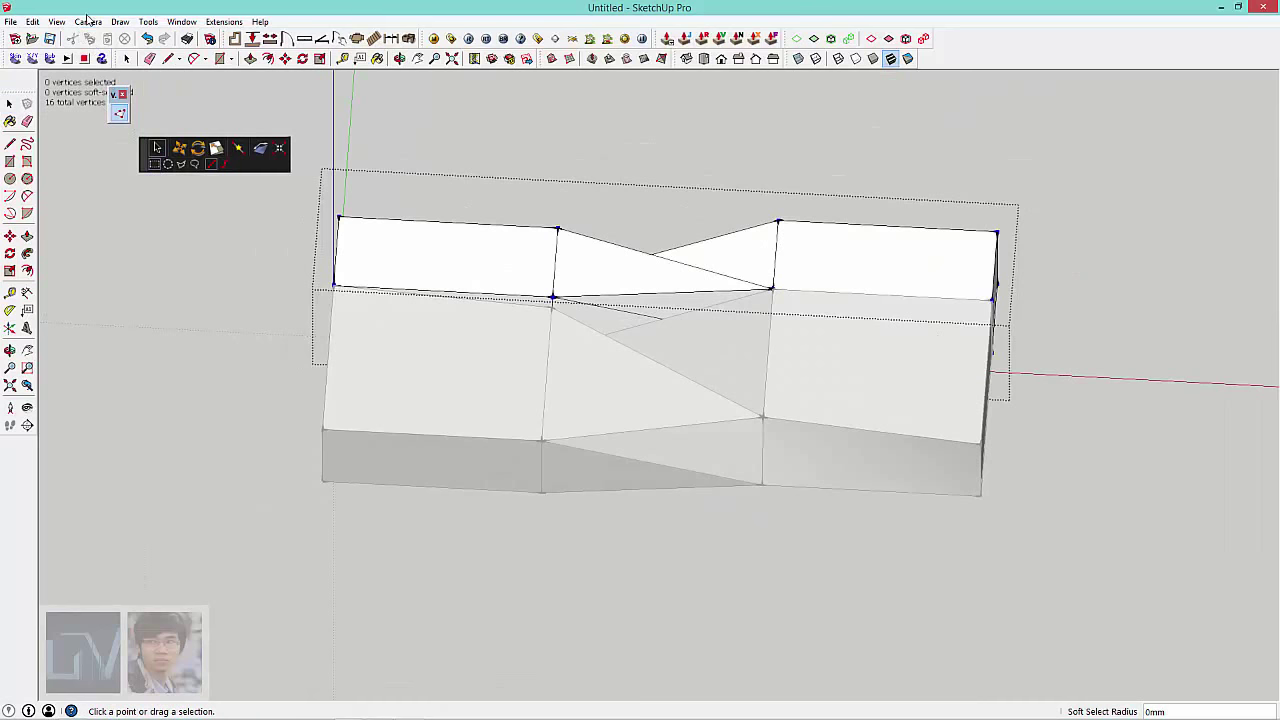
pyautogui.click(88, 21)
pyautogui.click(110, 86)
# Step: Slide a top-edge vertex of the group 165mm sideways
pyautogui.moveTo(977, 314)
pyautogui.mouseDown(button='middle')
pyautogui.moveTo(591, 392)
pyautogui.moveTo(649, 273)
pyautogui.mouseUp(button='middle')
pyautogui.click(673, 261)
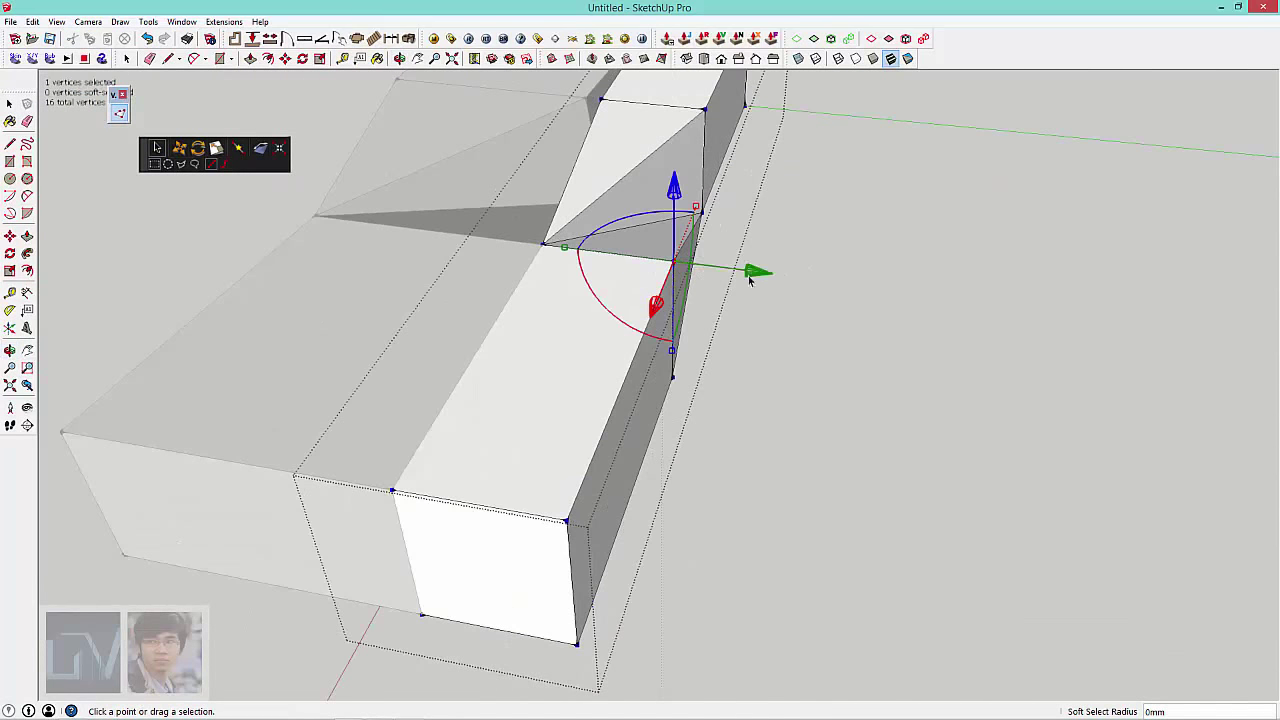
pyautogui.moveTo(746, 275); pyautogui.dragTo(727, 273)
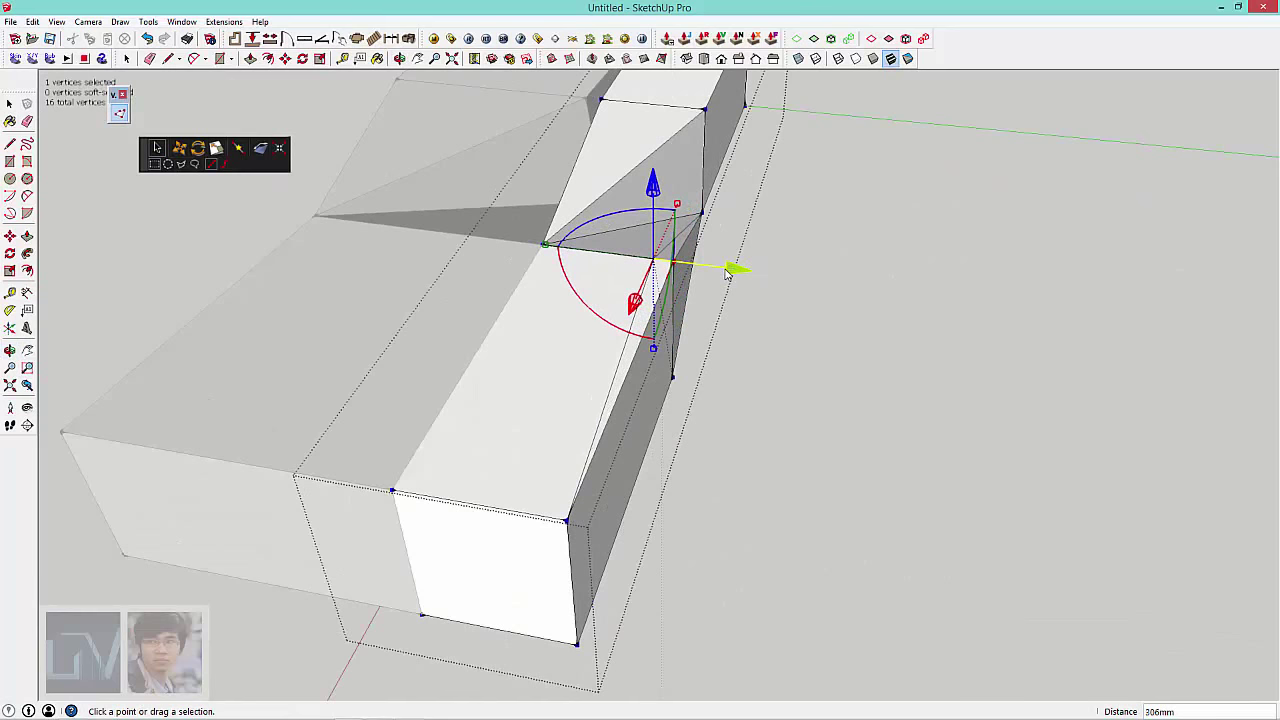
pyautogui.moveTo(727, 273)
pyautogui.mouseDown(button='middle')
pyautogui.moveTo(766, 289)
pyautogui.moveTo(391, 337)
pyautogui.moveTo(986, 391)
pyautogui.moveTo(533, 197)
pyautogui.mouseUp(button='middle')
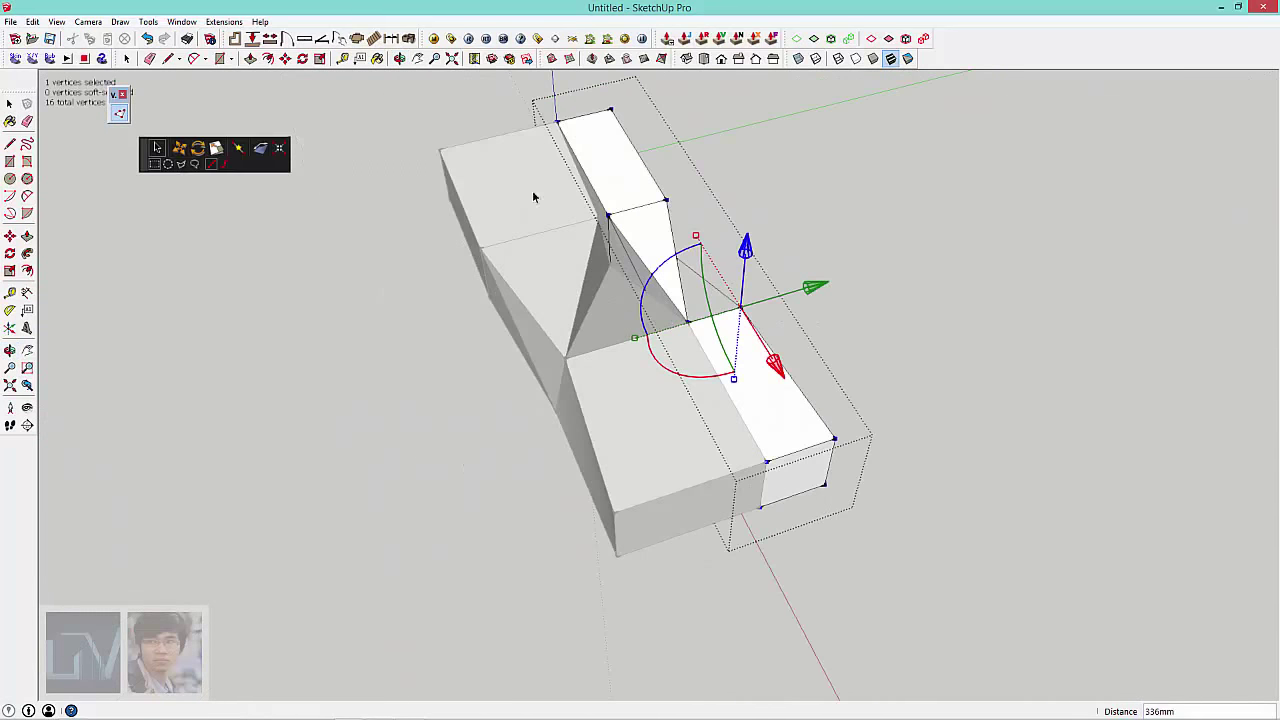
# Step: Check the fold from Top view and switch the camera to parallel projection
pyautogui.click(705, 60)
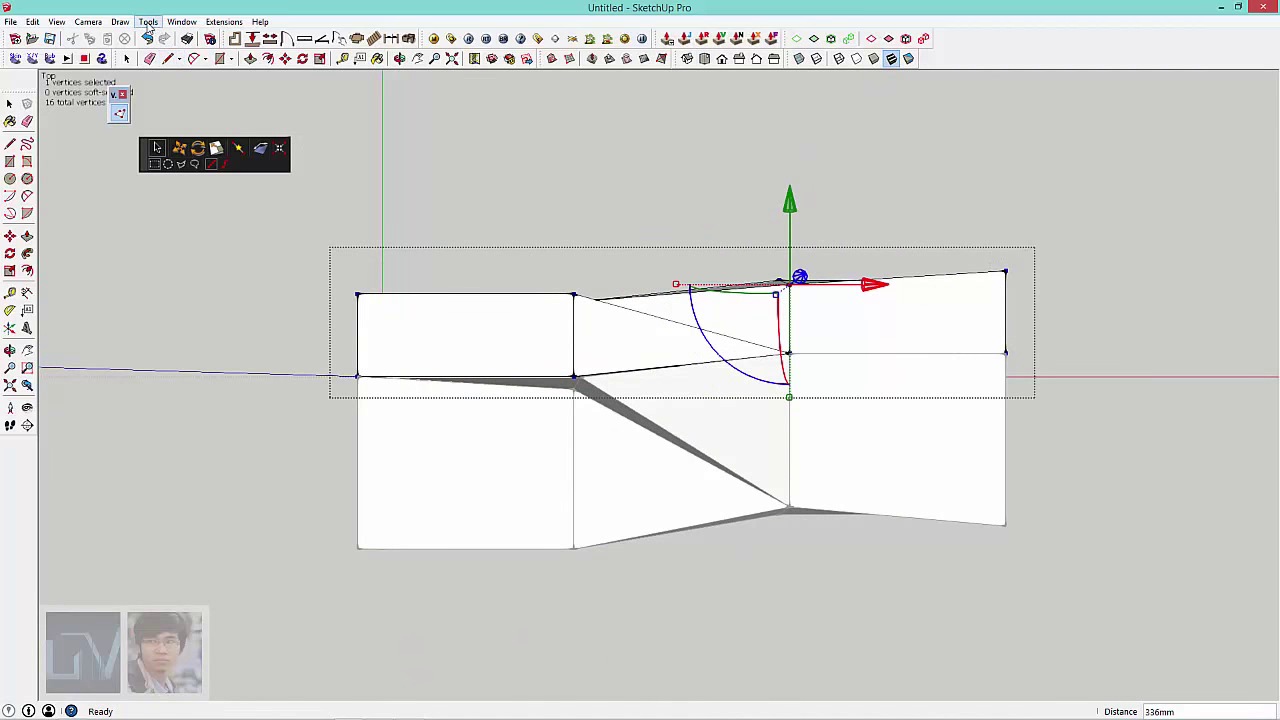
pyautogui.moveTo(575, 297)
pyautogui.mouseDown(button='middle')
pyautogui.moveTo(965, 240)
pyautogui.moveTo(618, 374)
pyautogui.mouseUp(button='middle')
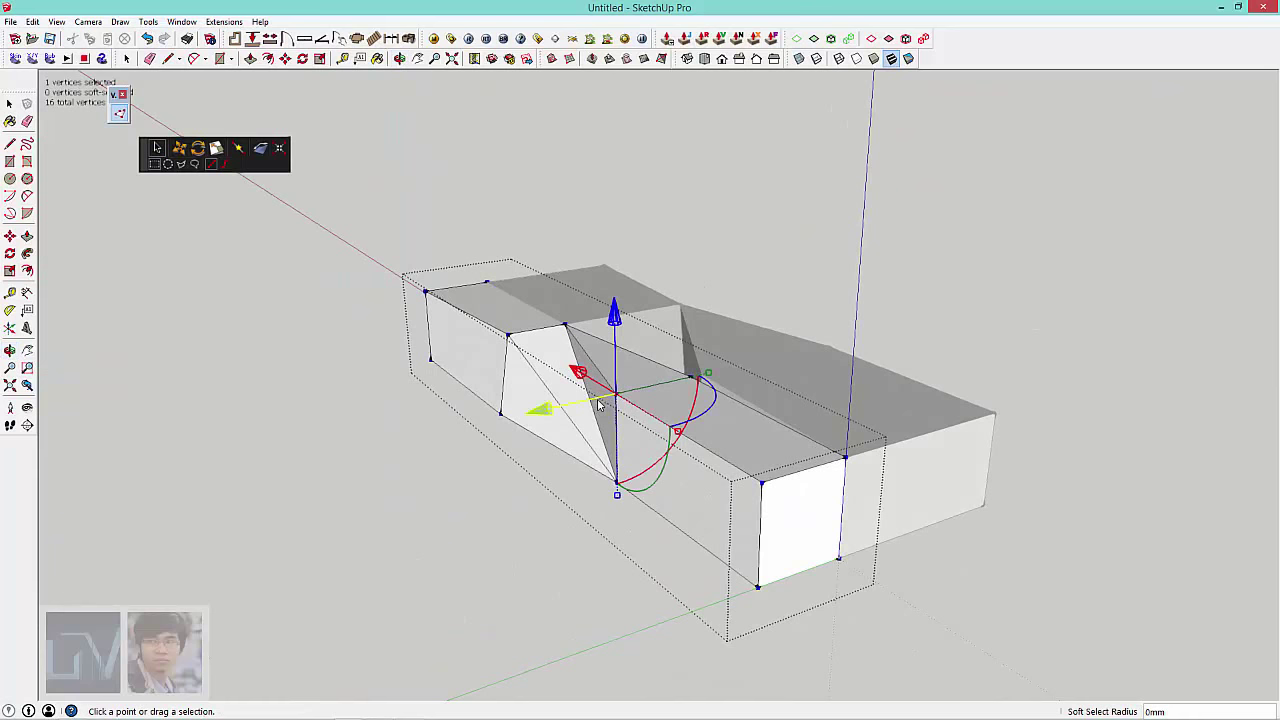
pyautogui.moveTo(600, 403); pyautogui.dragTo(470, 438, button='middle')
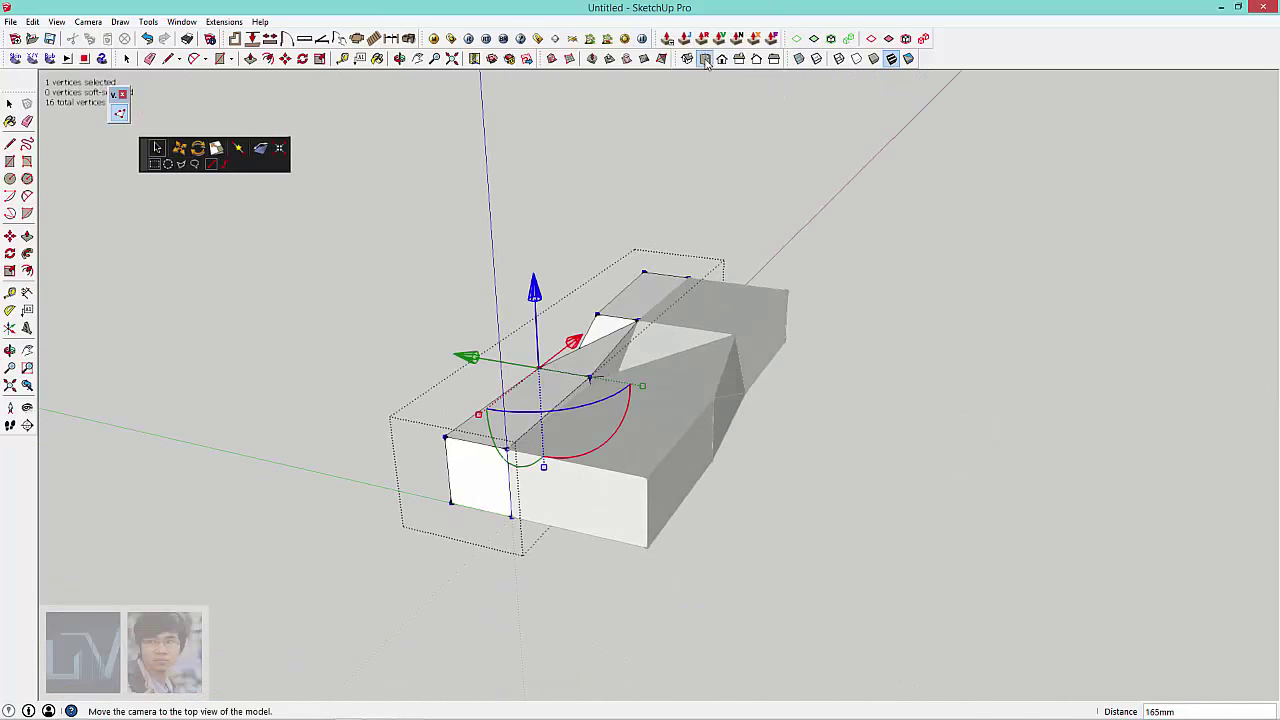
pyautogui.click(706, 60)
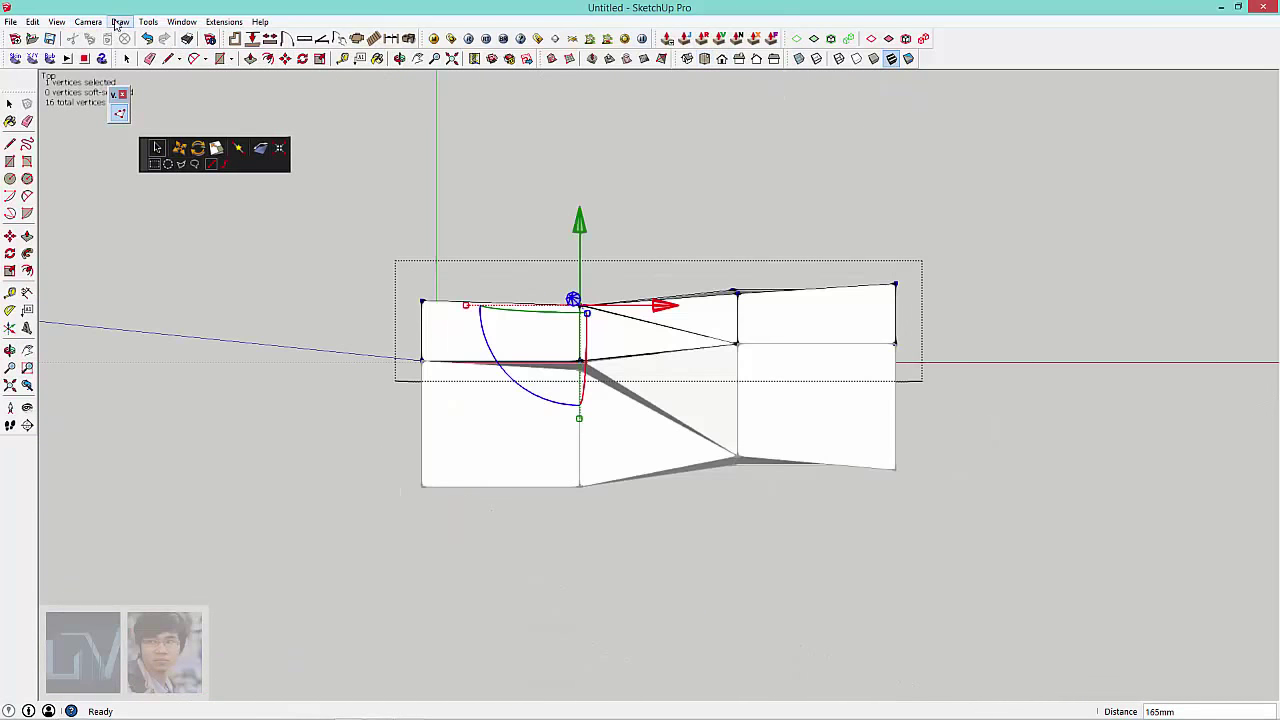
pyautogui.click(88, 21)
pyautogui.click(95, 83)
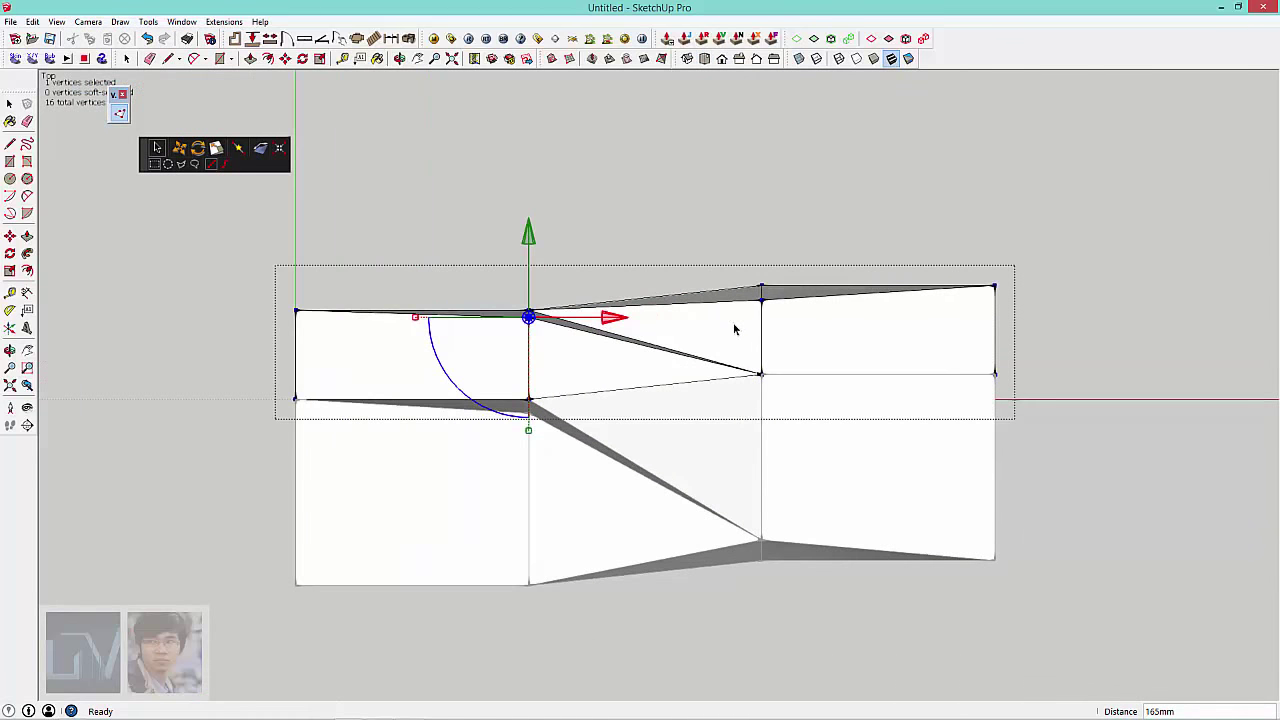
pyautogui.scroll(-1, 706, 277)
pyautogui.scroll(2, 644, 336)
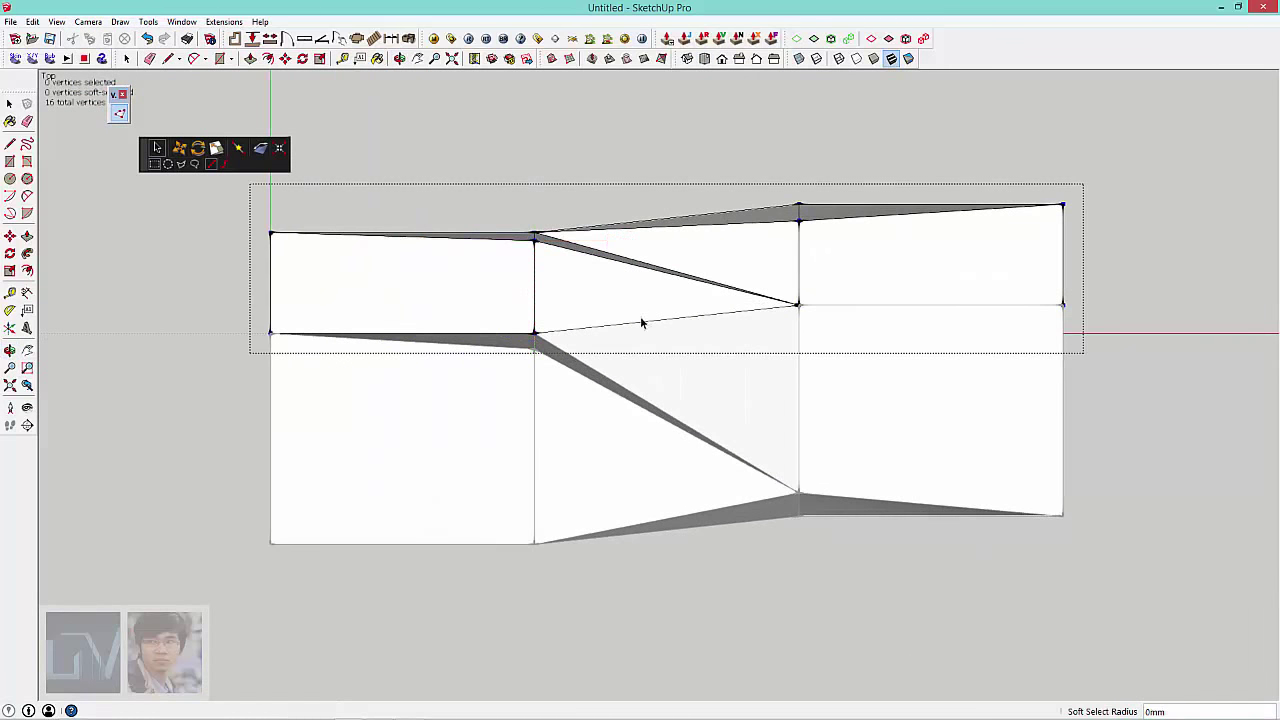
pyautogui.moveTo(609, 389)
pyautogui.mouseDown(button='middle')
pyautogui.moveTo(617, 220)
pyautogui.moveTo(634, 263)
pyautogui.moveTo(791, 172)
pyautogui.moveTo(608, 328)
pyautogui.moveTo(763, 409)
pyautogui.moveTo(629, 403)
pyautogui.mouseUp(button='middle')
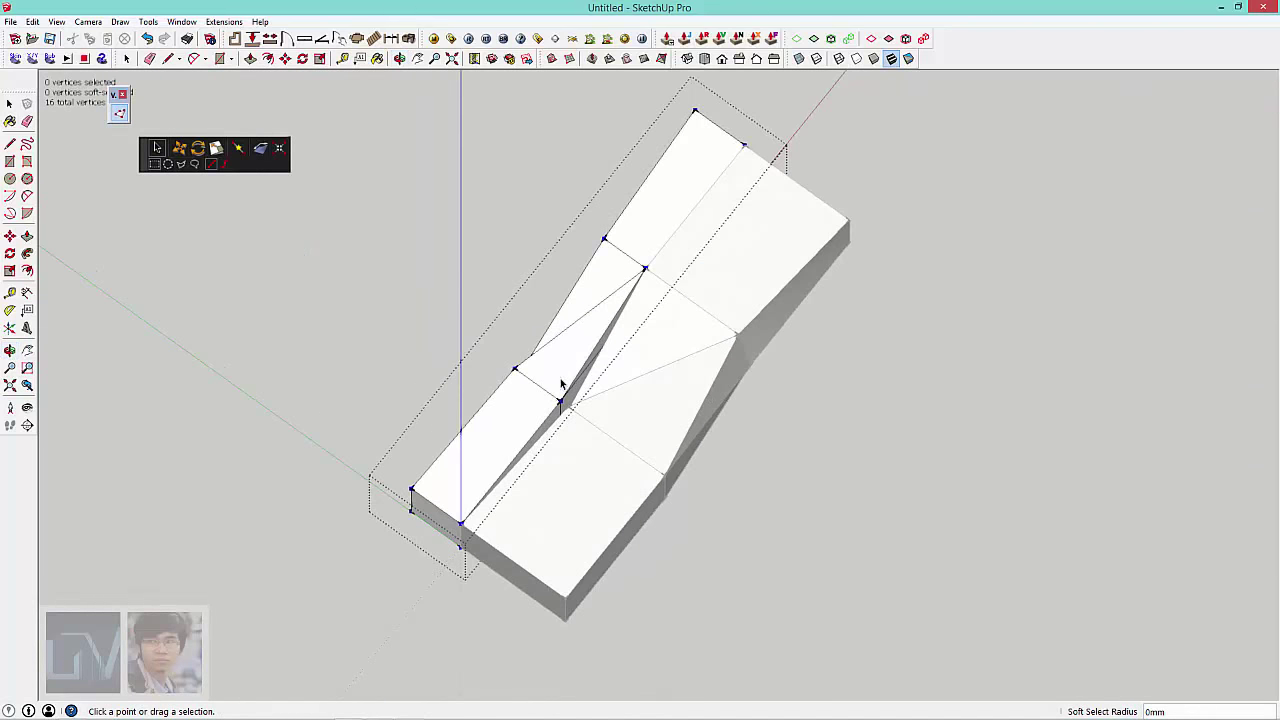
# Step: Move the slim strip group away from the main block
pyautogui.click(838, 295)
pyautogui.click(578, 345)
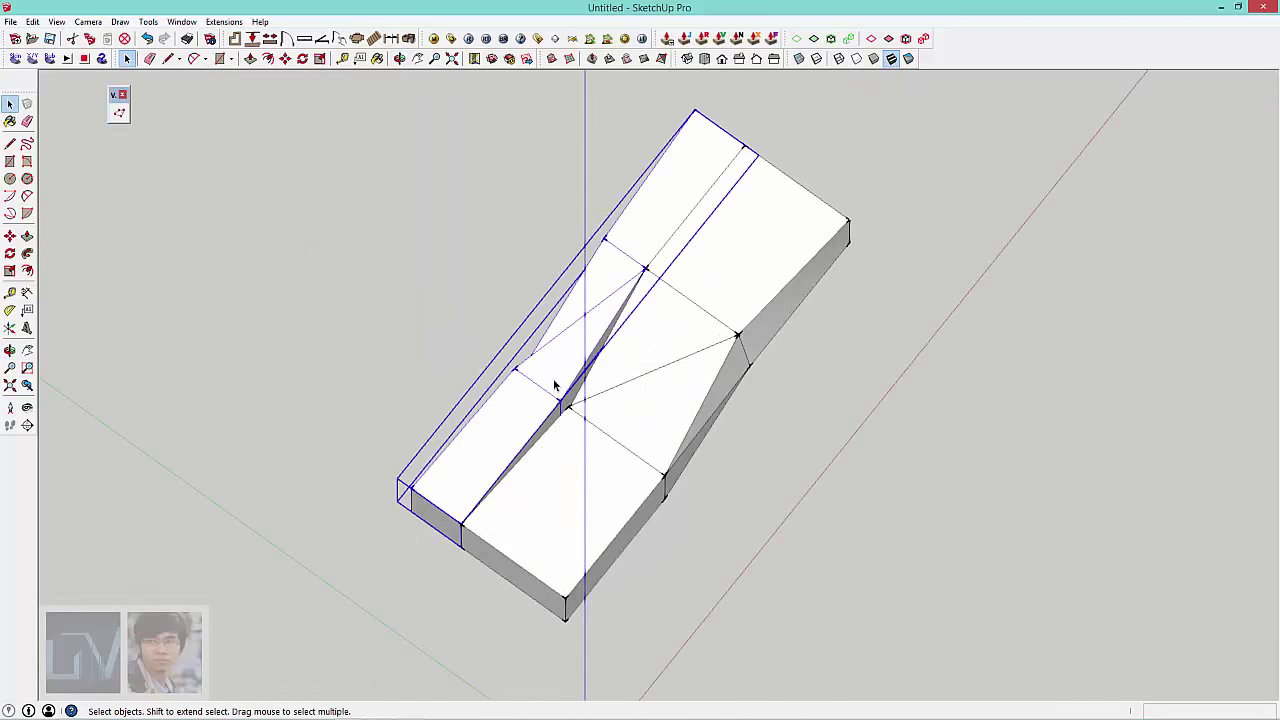
pyautogui.press('m')
pyautogui.moveTo(551, 374); pyautogui.dragTo(516, 361)
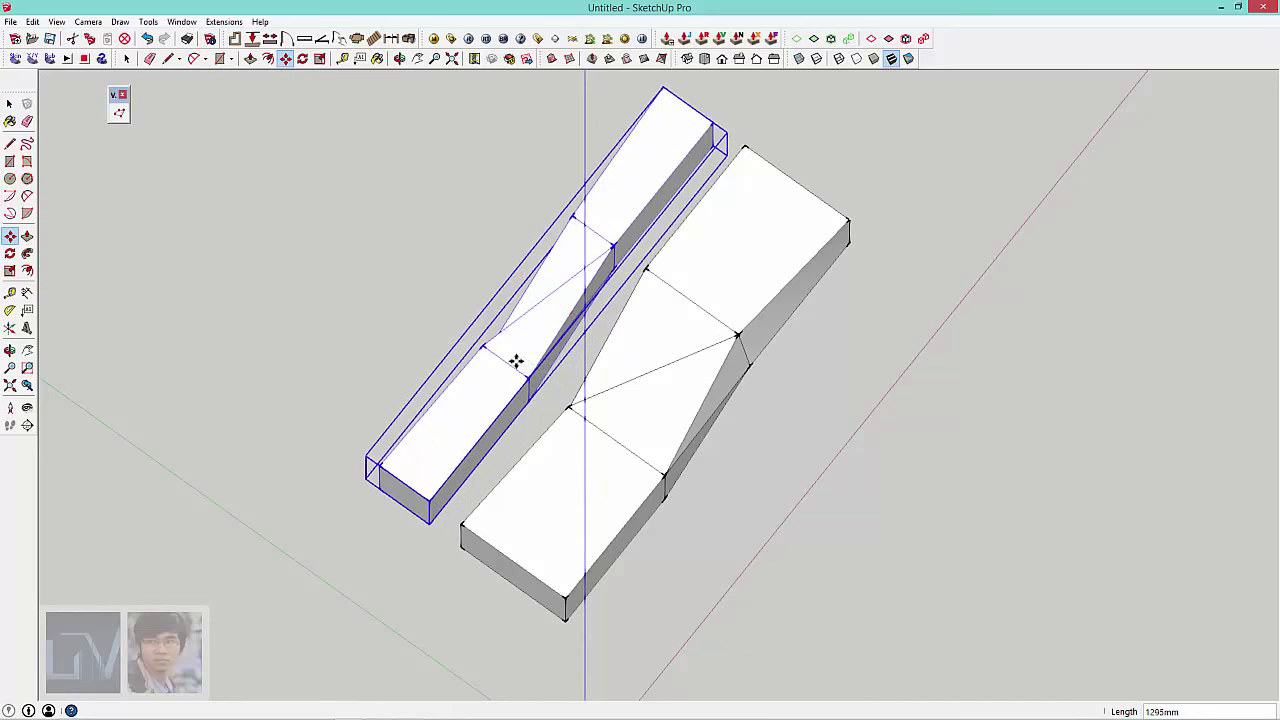
pyautogui.press('space')
pyautogui.scroll(2, 516, 361)
pyautogui.moveTo(534, 357)
pyautogui.mouseDown(button='middle')
pyautogui.moveTo(466, 143)
pyautogui.moveTo(905, 183)
pyautogui.moveTo(451, 251)
pyautogui.moveTo(729, 8)
pyautogui.moveTo(675, 195)
pyautogui.moveTo(426, 189)
pyautogui.mouseUp(button='middle')
# Step: Toggle the camera projection and orbit to a near-frontal view of both blocks
pyautogui.click(88, 21)
pyautogui.click(117, 102)
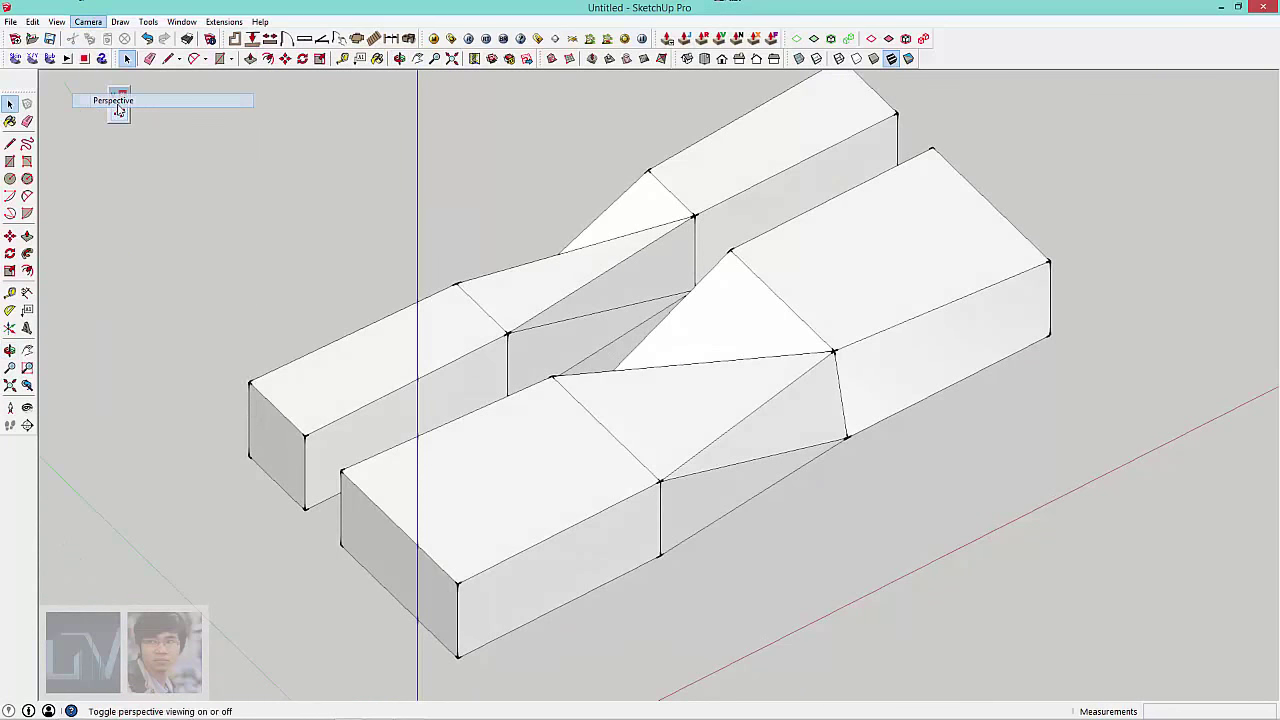
pyautogui.moveTo(300, 250)
pyautogui.mouseDown(button='middle')
pyautogui.moveTo(529, 357)
pyautogui.moveTo(589, 195)
pyautogui.moveTo(623, 306)
pyautogui.moveTo(623, 380)
pyautogui.mouseUp(button='middle')
pyautogui.moveTo(631, 303); pyautogui.dragTo(737, 325, button='middle')
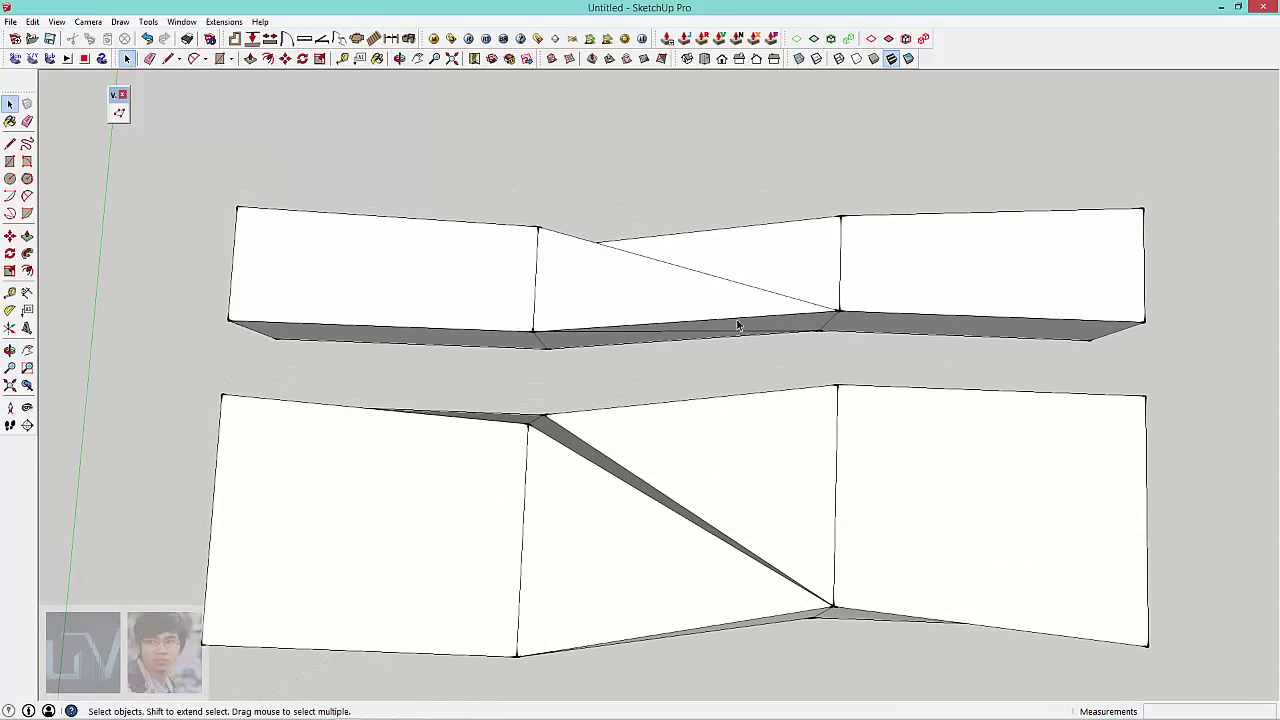
pyautogui.click(840, 315)
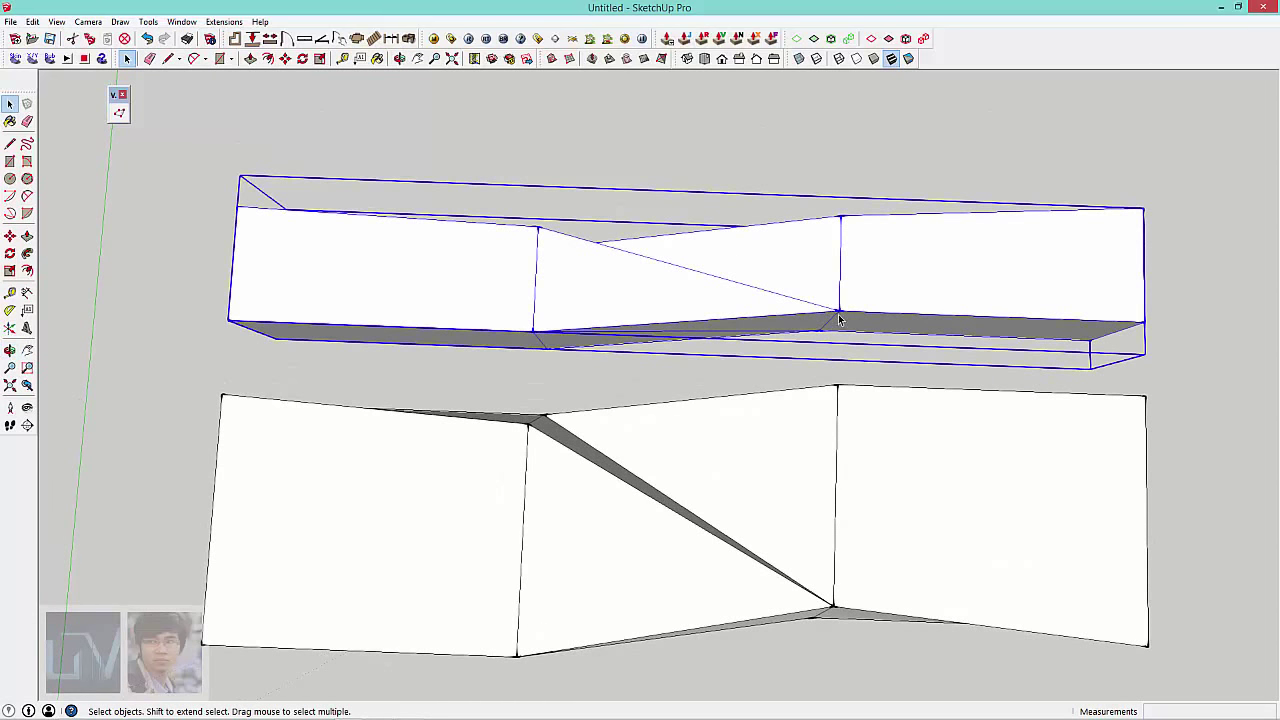
pyautogui.click(815, 410)
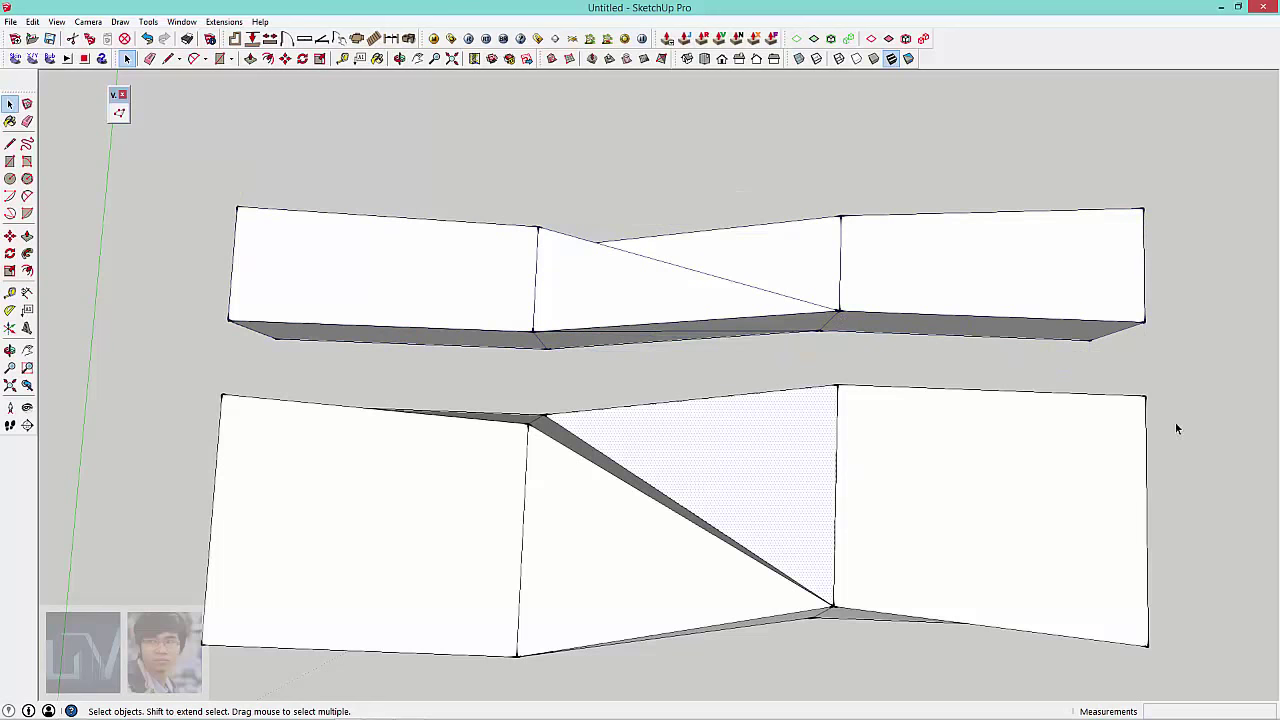
pyautogui.click(842, 388)
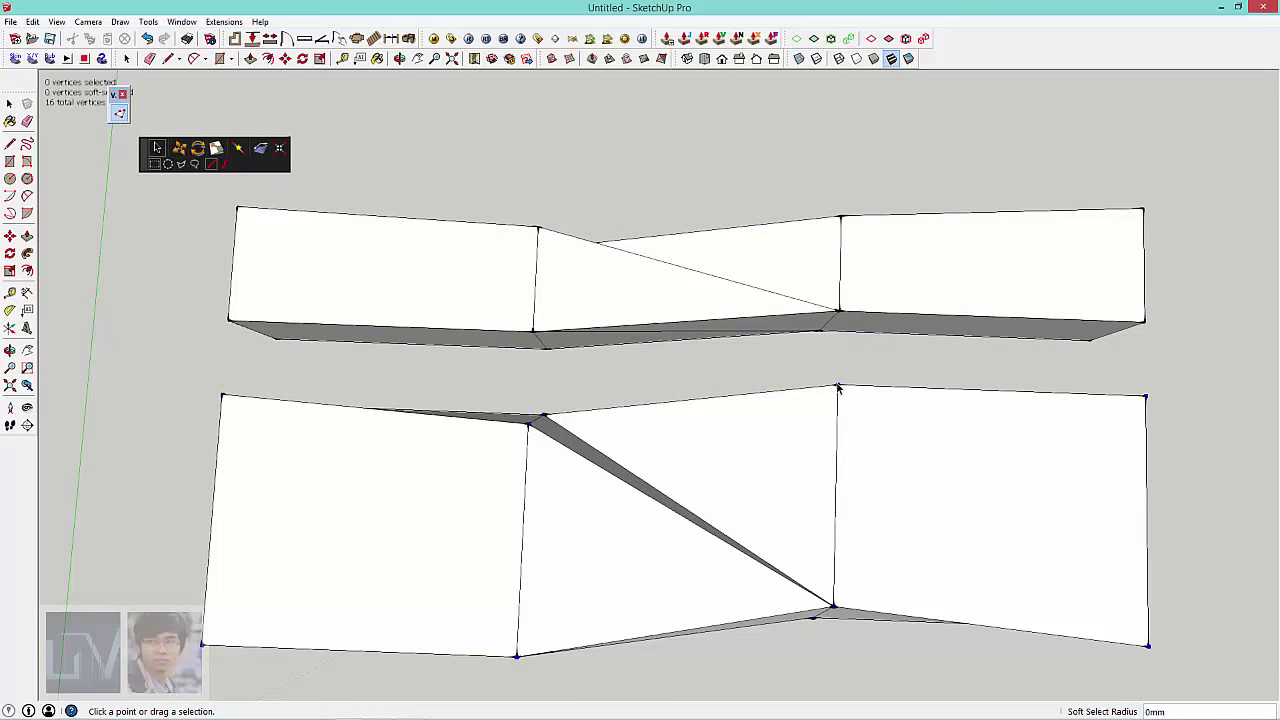
# Step: Slide the wide block's top inner seam vertex sideways toward the slim strip
pyautogui.click(838, 386)
pyautogui.moveTo(838, 370); pyautogui.dragTo(840, 377)
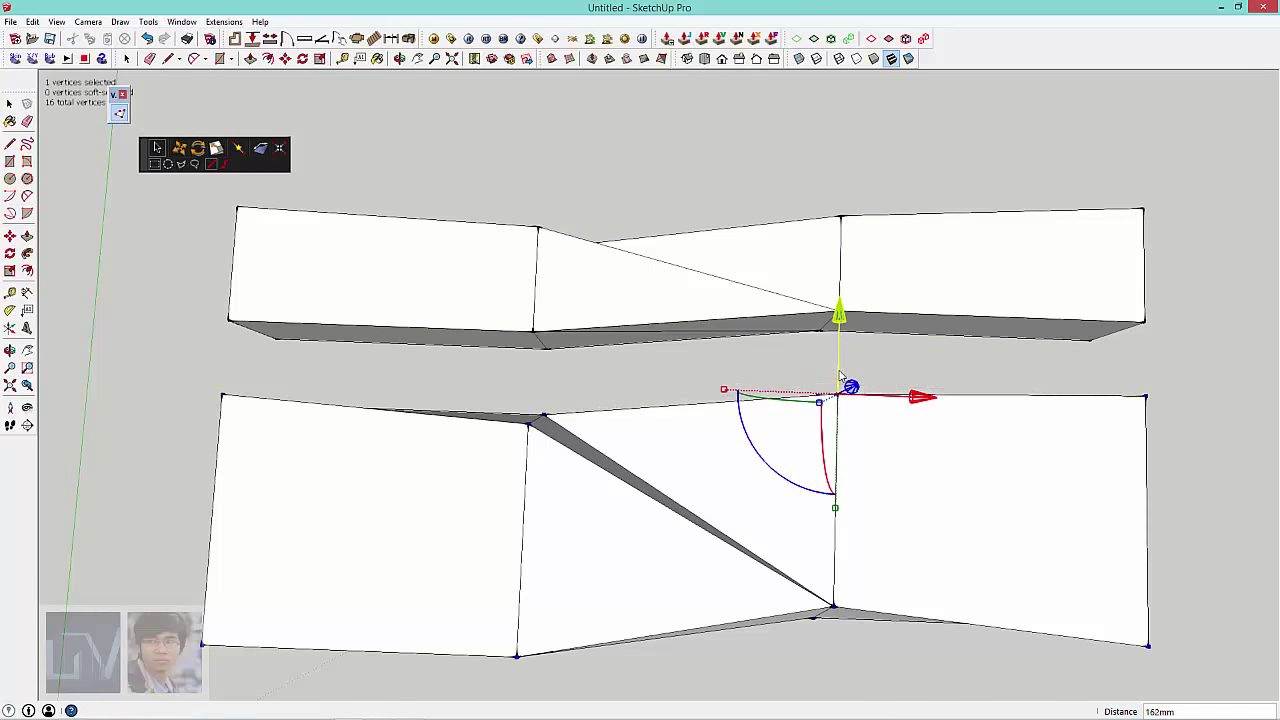
pyautogui.moveTo(848, 376)
pyautogui.mouseDown(button='middle')
pyautogui.moveTo(1077, 277)
pyautogui.moveTo(988, 209)
pyautogui.moveTo(597, 268)
pyautogui.mouseUp(button='middle')
pyautogui.moveTo(580, 400); pyautogui.dragTo(612, 262, button='middle')
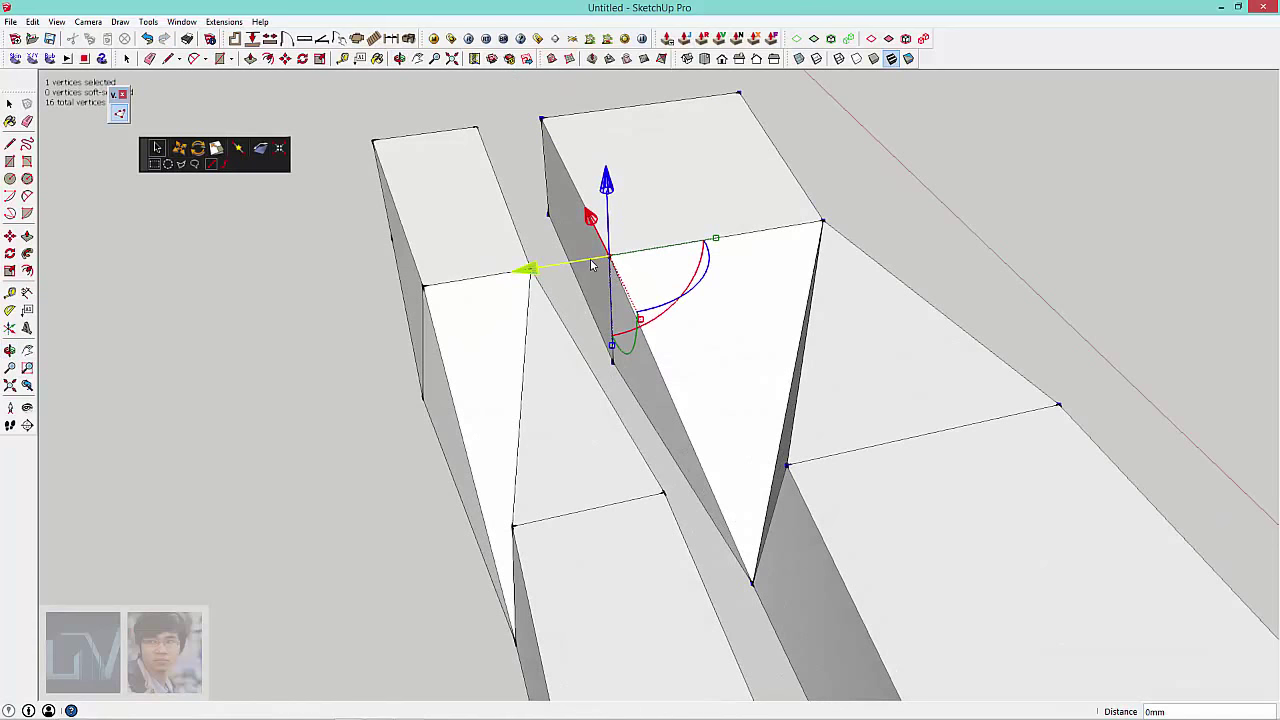
pyautogui.moveTo(600, 265)
pyautogui.mouseDown(button='middle')
pyautogui.moveTo(567, 403)
pyautogui.moveTo(700, 371)
pyautogui.moveTo(623, 443)
pyautogui.moveTo(791, 371)
pyautogui.moveTo(624, 302)
pyautogui.mouseUp(button='middle')
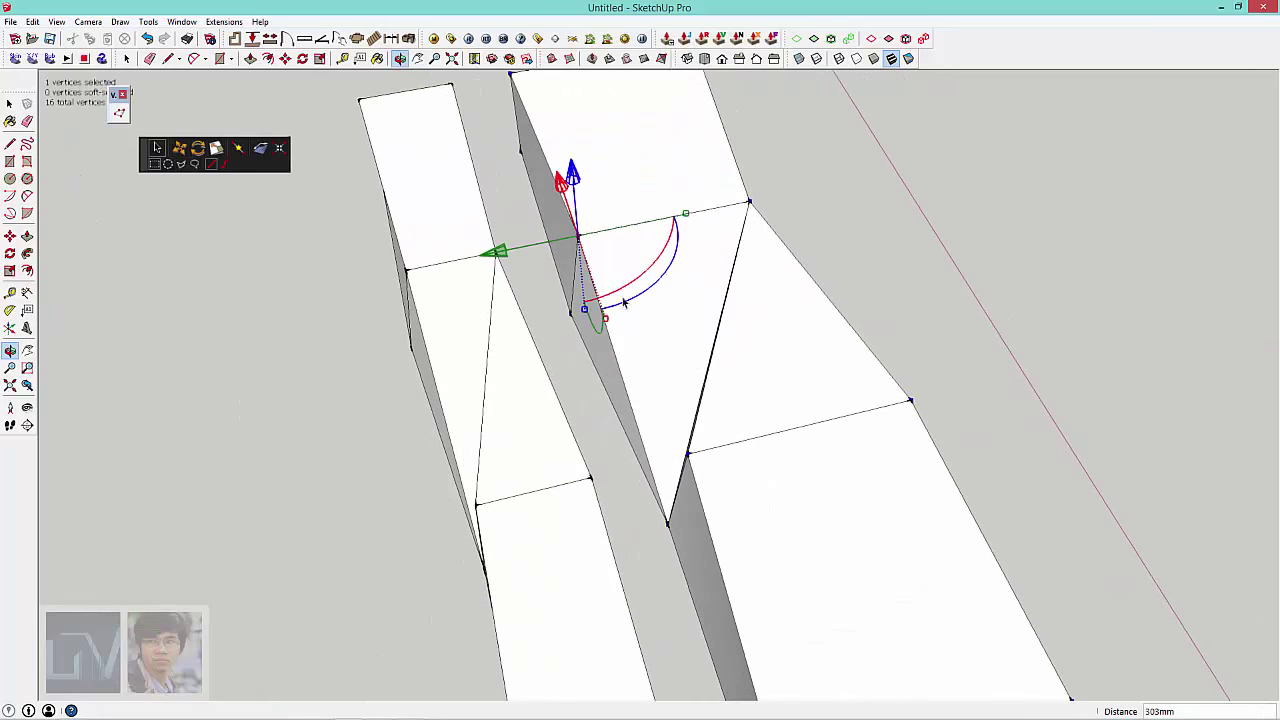
pyautogui.moveTo(549, 247); pyautogui.dragTo(553, 245)
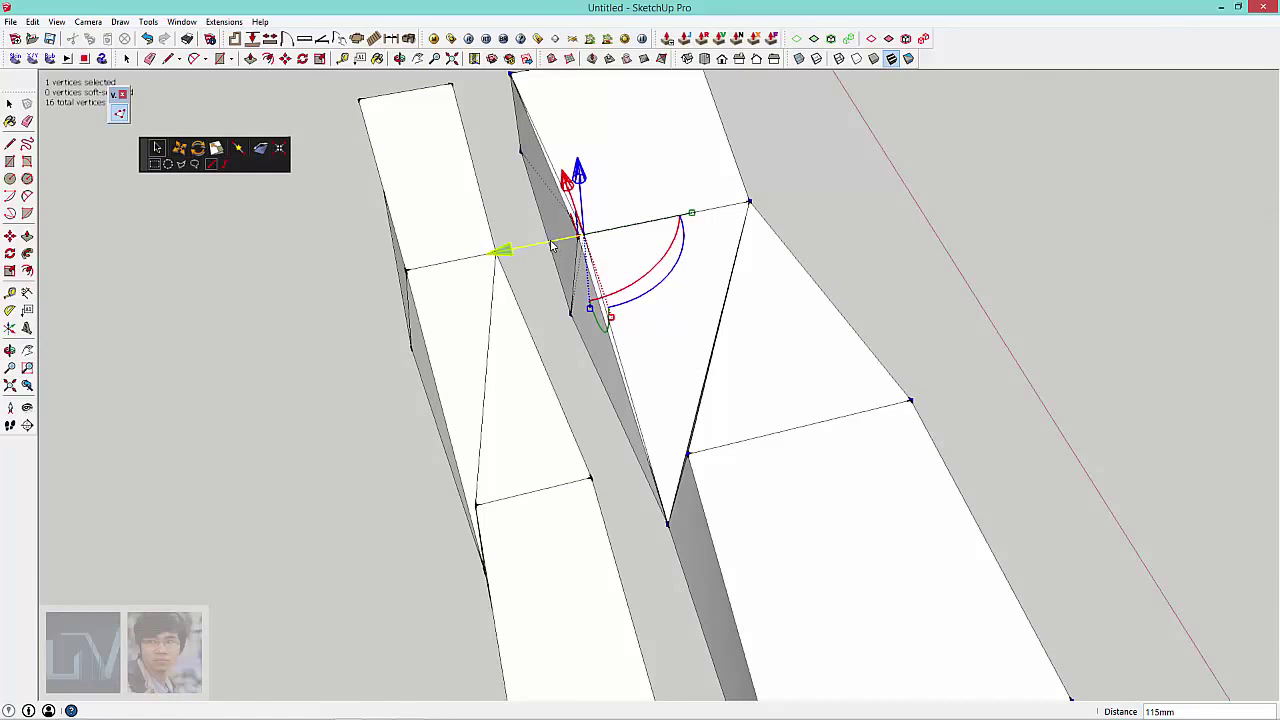
pyautogui.press('space')
pyautogui.moveTo(553, 245)
pyautogui.mouseDown(button='middle')
pyautogui.moveTo(836, 206)
pyautogui.moveTo(586, 321)
pyautogui.moveTo(266, 397)
pyautogui.moveTo(600, 206)
pyautogui.mouseUp(button='middle')
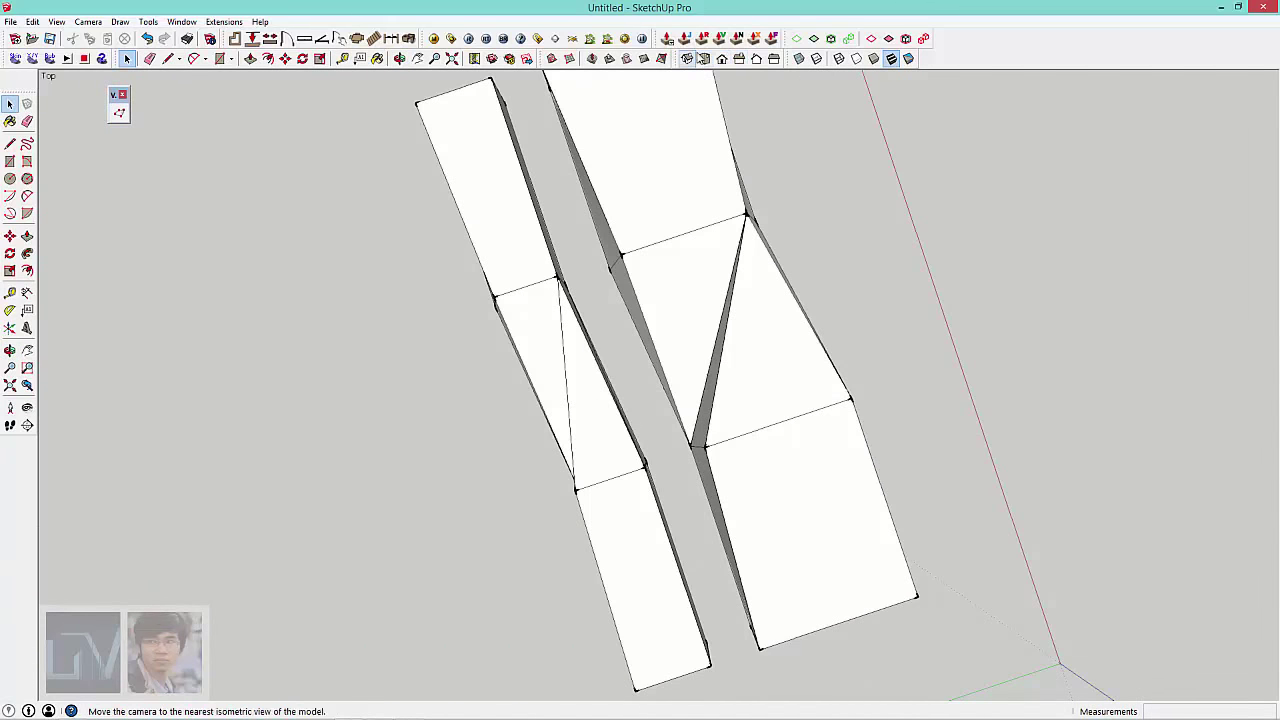
# Step: From a near-top view, divide the main block's sloping inner edge into 2 segments
pyautogui.click(698, 60)
pyautogui.scroll(3, 757, 329)
pyautogui.scroll(3, 768, 314)
pyautogui.moveTo(768, 314)
pyautogui.mouseDown(button='middle')
pyautogui.moveTo(776, 245)
pyautogui.moveTo(789, 371)
pyautogui.moveTo(846, 329)
pyautogui.moveTo(851, 371)
pyautogui.moveTo(600, 334)
pyautogui.moveTo(632, 307)
pyautogui.moveTo(691, 297)
pyautogui.moveTo(671, 280)
pyautogui.moveTo(848, 152)
pyautogui.moveTo(726, 249)
pyautogui.moveTo(663, 237)
pyautogui.moveTo(766, 291)
pyautogui.moveTo(670, 322)
pyautogui.mouseUp(button='middle')
pyautogui.scroll(-2, 793, 376)
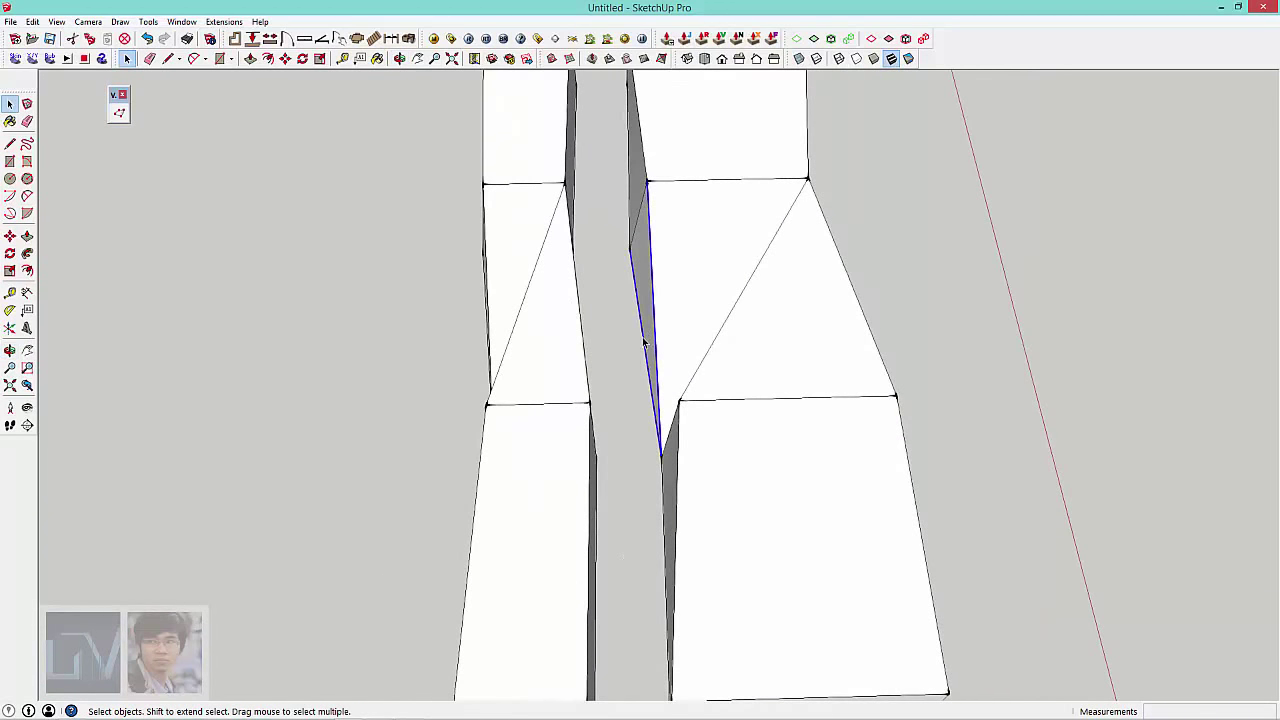
pyautogui.click(656, 317)
pyautogui.rightClick(656, 317)
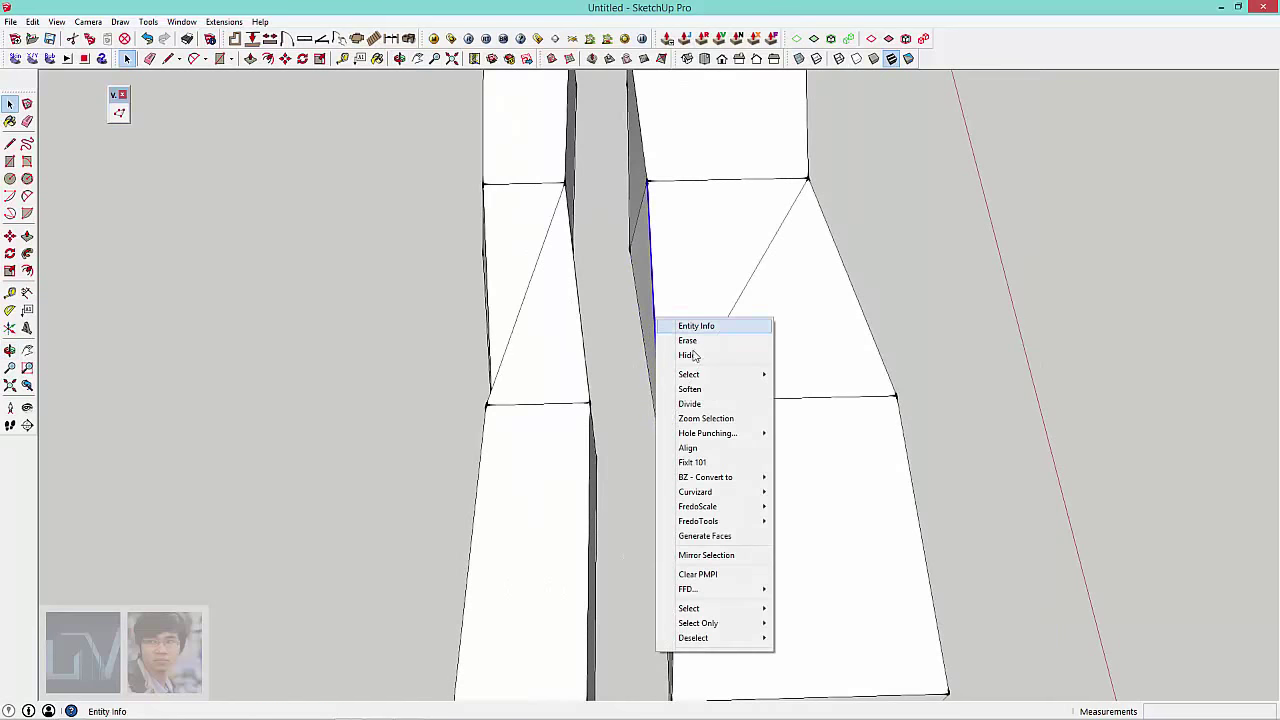
pyautogui.click(689, 403)
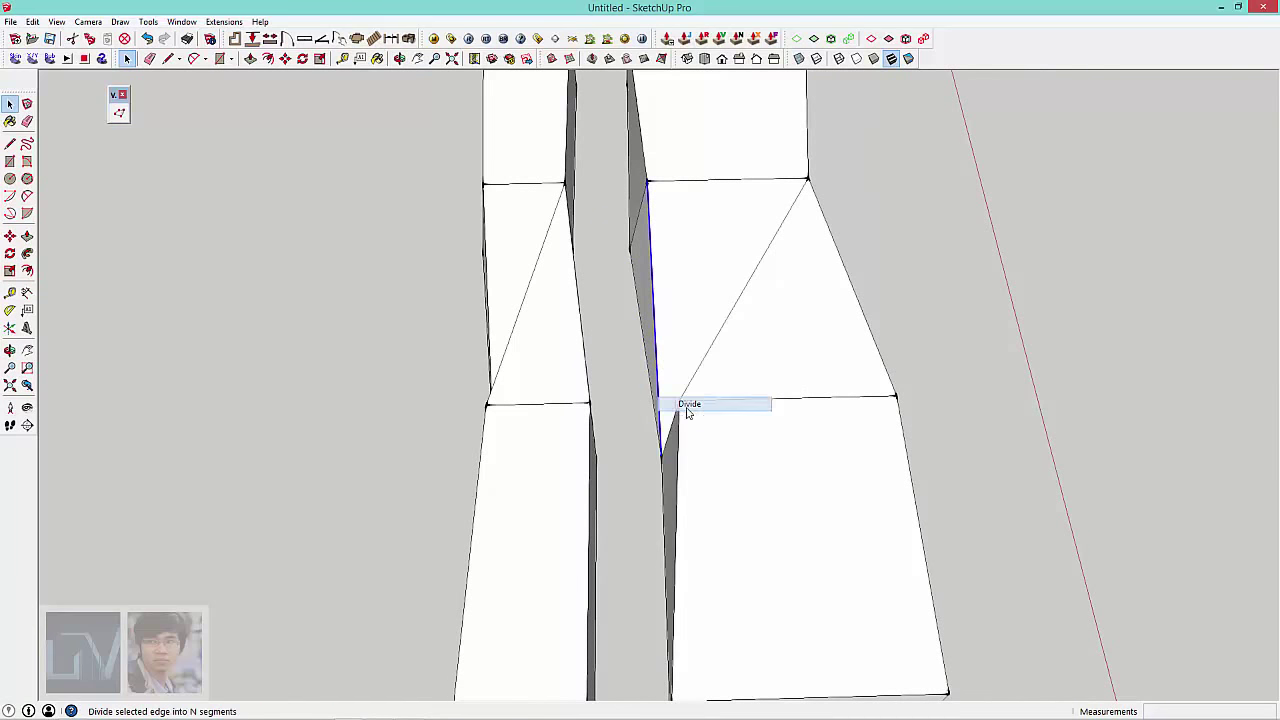
pyautogui.click(656, 318)
pyautogui.moveTo(656, 318)
pyautogui.mouseDown(button='middle')
pyautogui.moveTo(843, 317)
pyautogui.moveTo(627, 339)
pyautogui.mouseUp(button='middle')
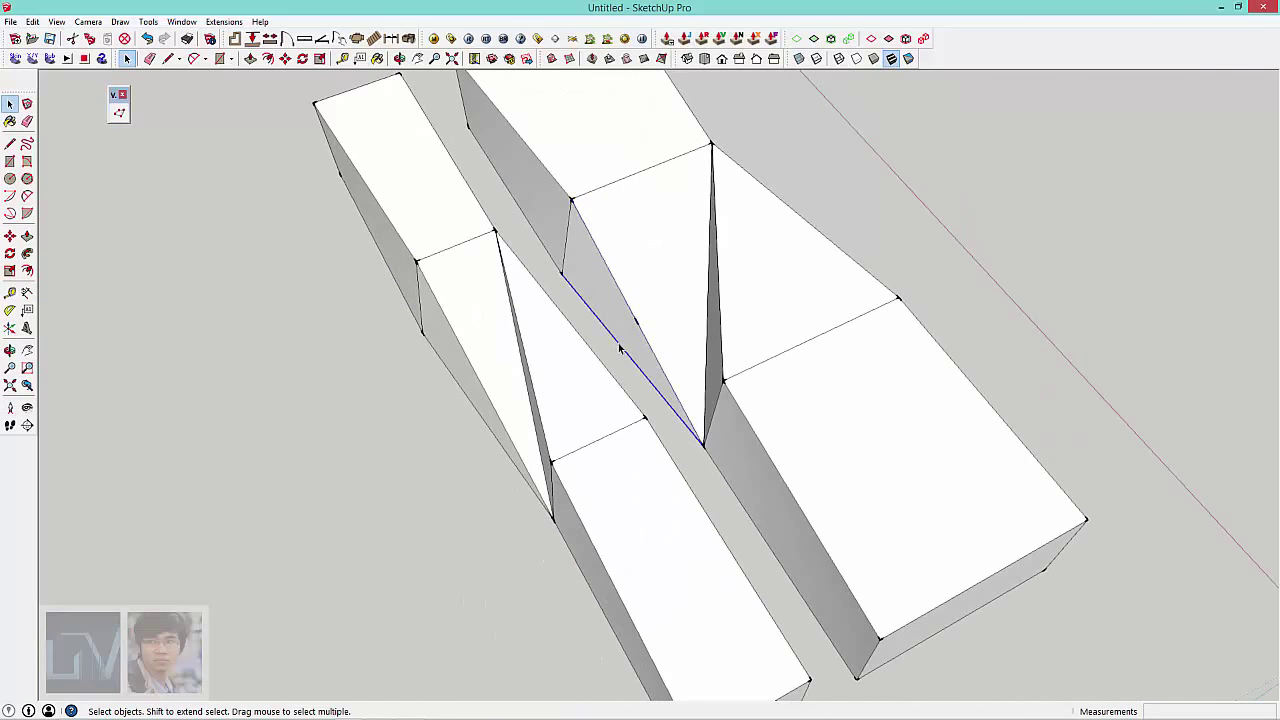
pyautogui.rightClick(619, 347)
pyautogui.click(650, 428)
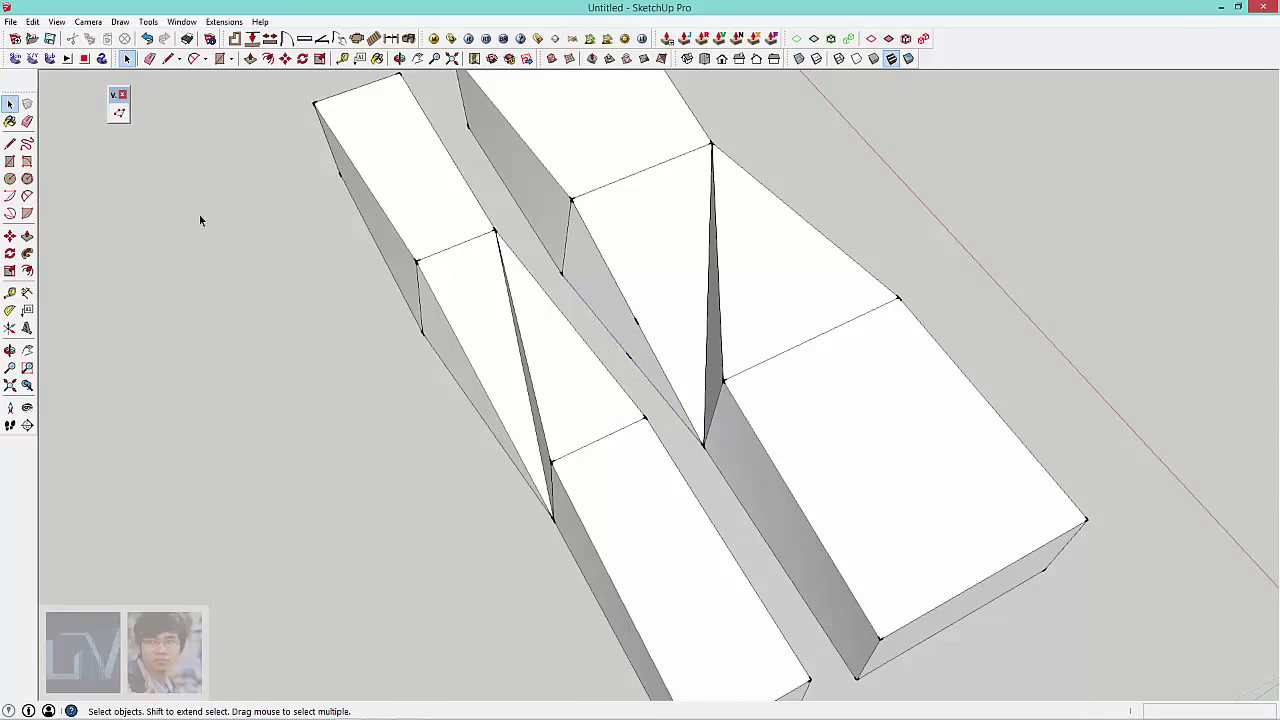
# Step: Trial-nudge the inner-edge vertices outward, then shift them back slightly
pyautogui.click(120, 113)
pyautogui.moveTo(503, 289)
pyautogui.mouseDown(button='middle')
pyautogui.moveTo(774, 409)
pyautogui.moveTo(586, 289)
pyautogui.mouseUp(button='middle')
pyautogui.scroll(2, 658, 398)
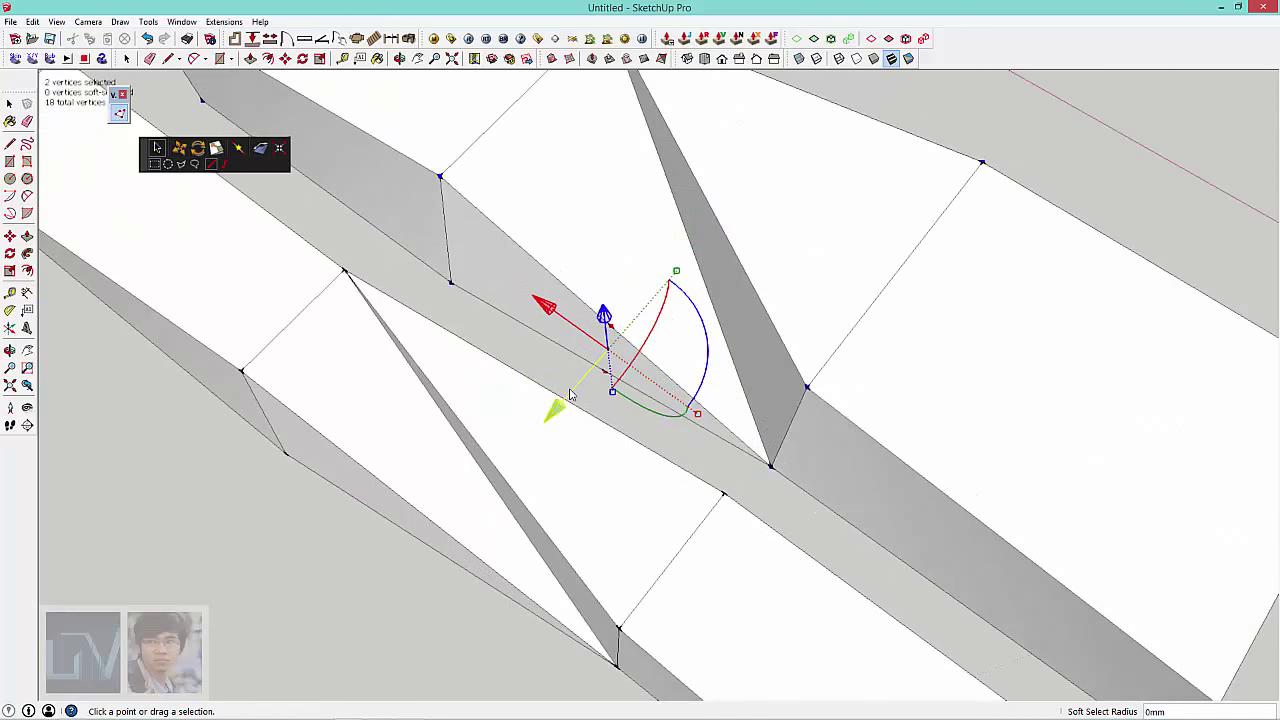
pyautogui.moveTo(570, 395); pyautogui.dragTo(564, 396)
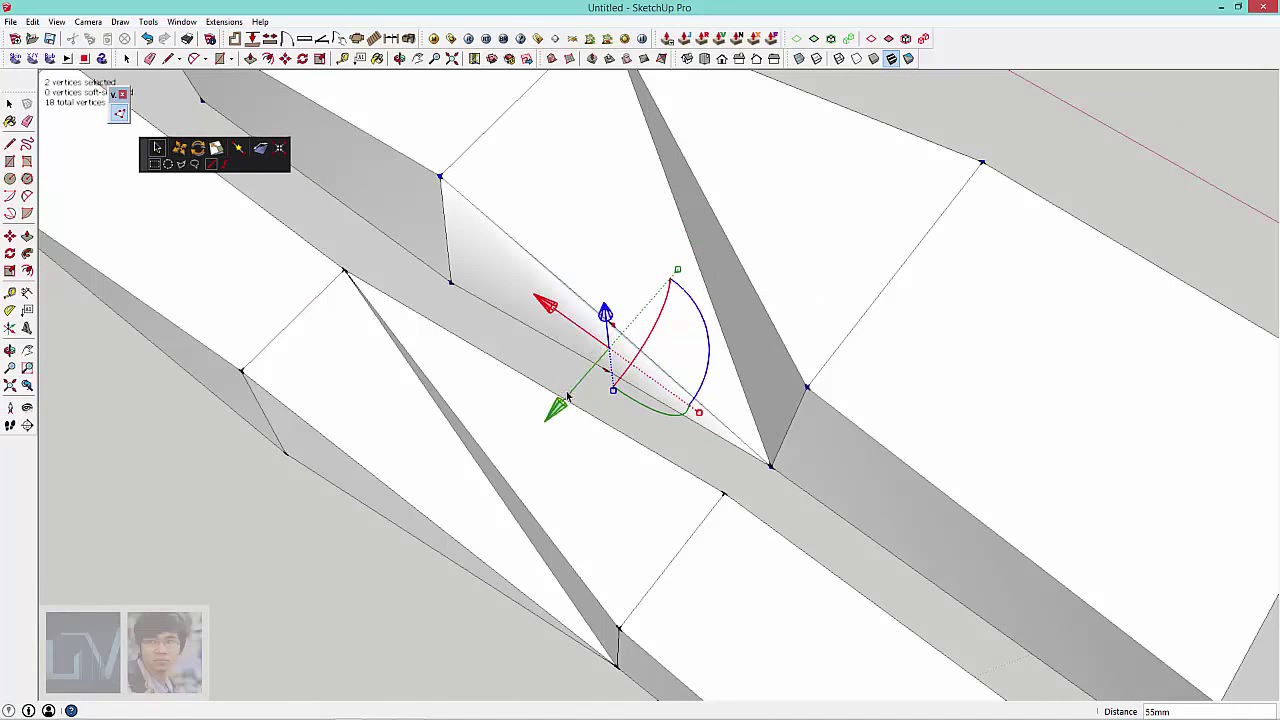
pyautogui.moveTo(567, 397); pyautogui.dragTo(573, 388)
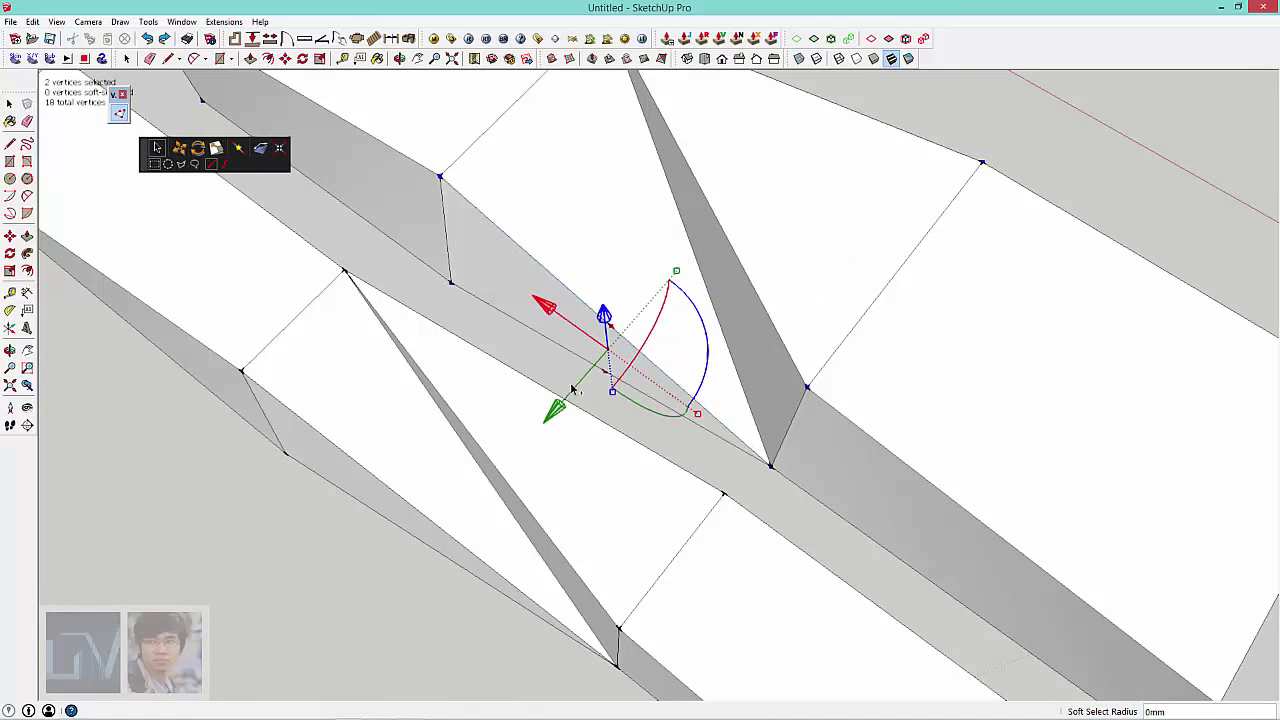
pyautogui.press('space')
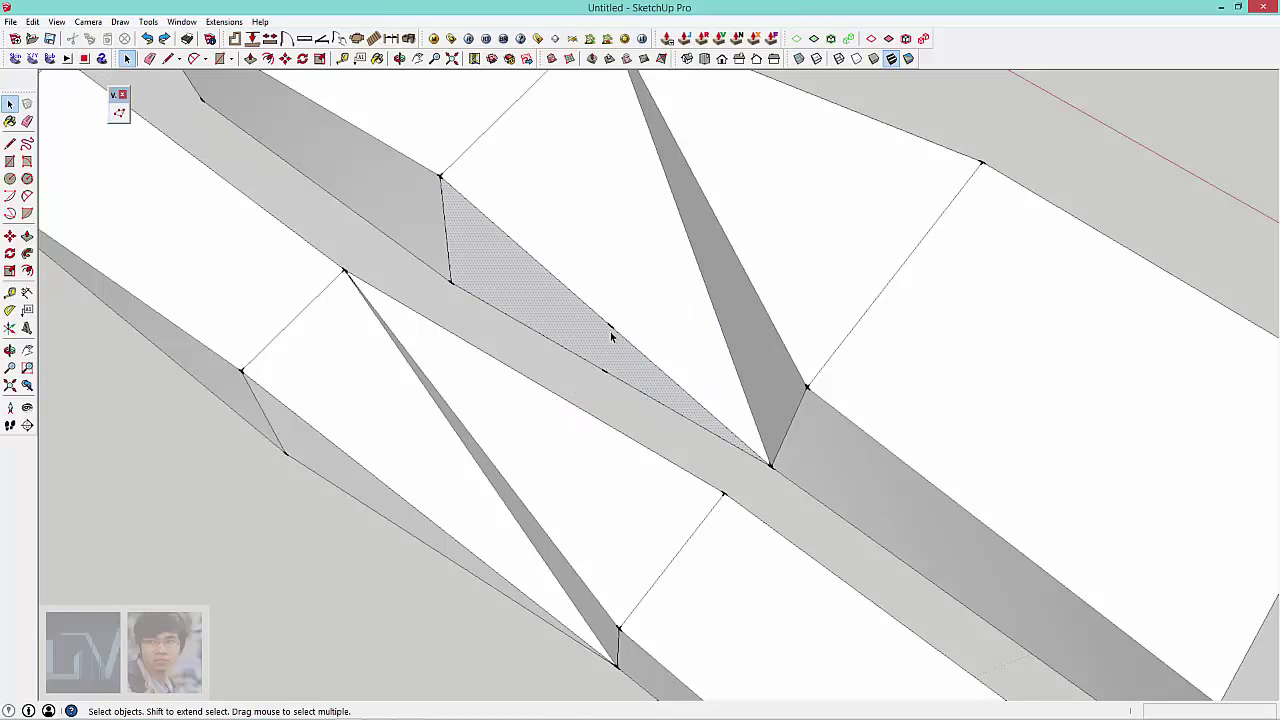
pyautogui.click(118, 116)
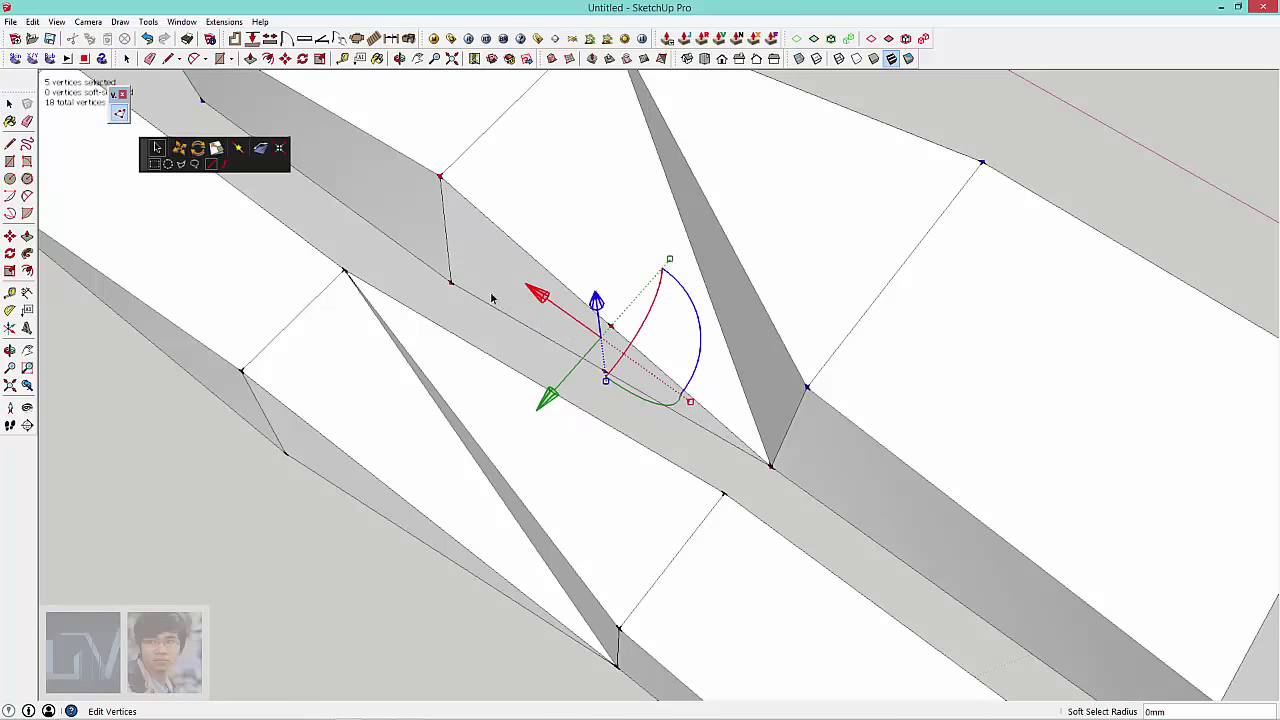
pyautogui.moveTo(578, 368); pyautogui.dragTo(585, 364)
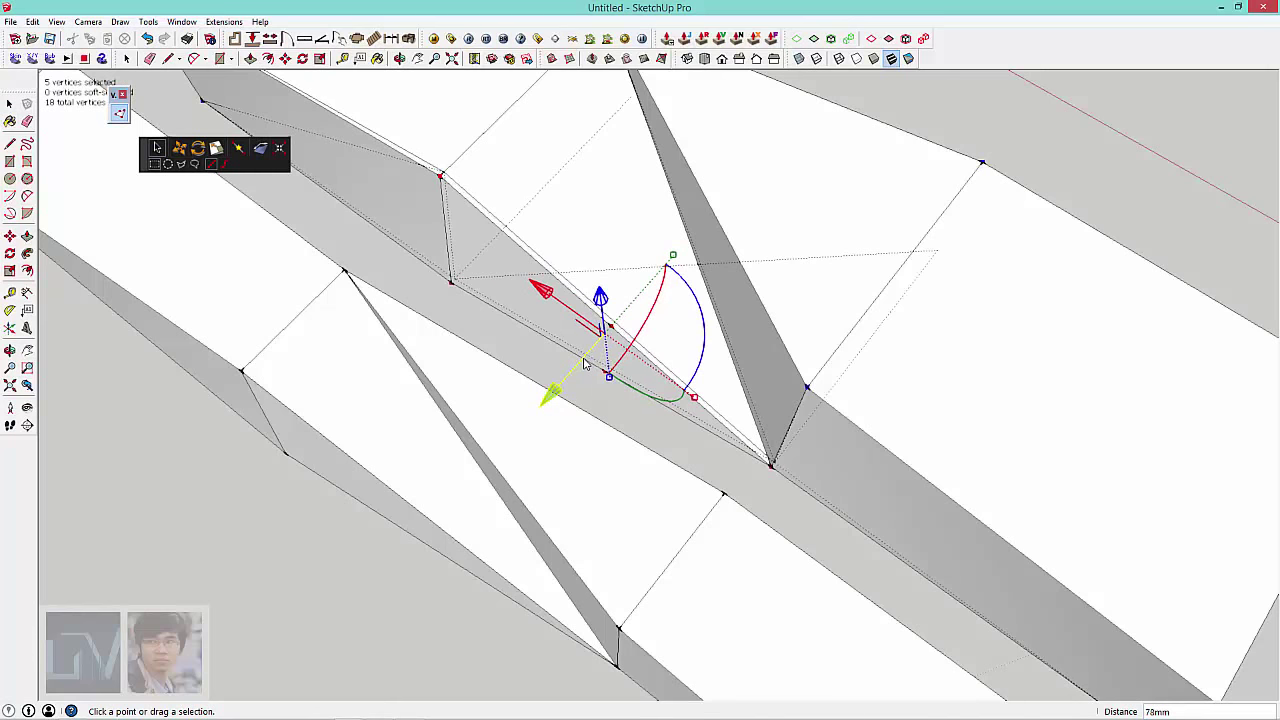
pyautogui.press('space')
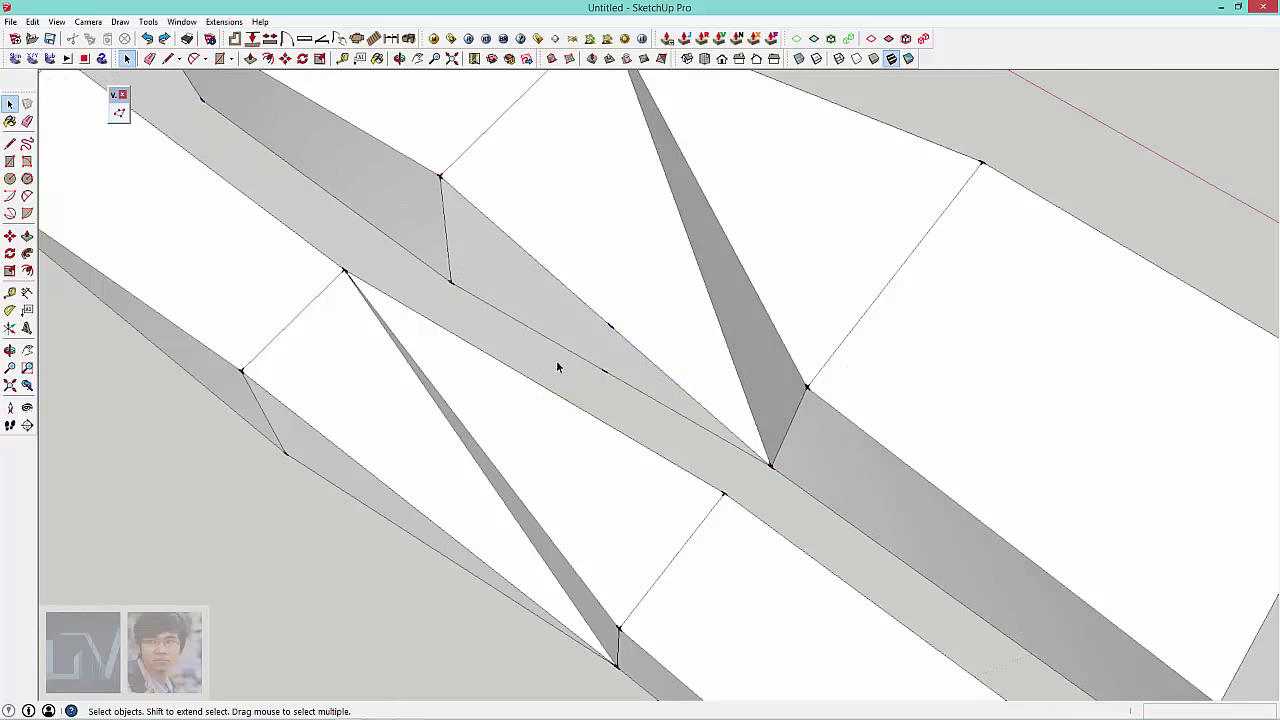
# Step: Push the inner edge's midpoint vertex outward to crease the face
pyautogui.click(120, 115)
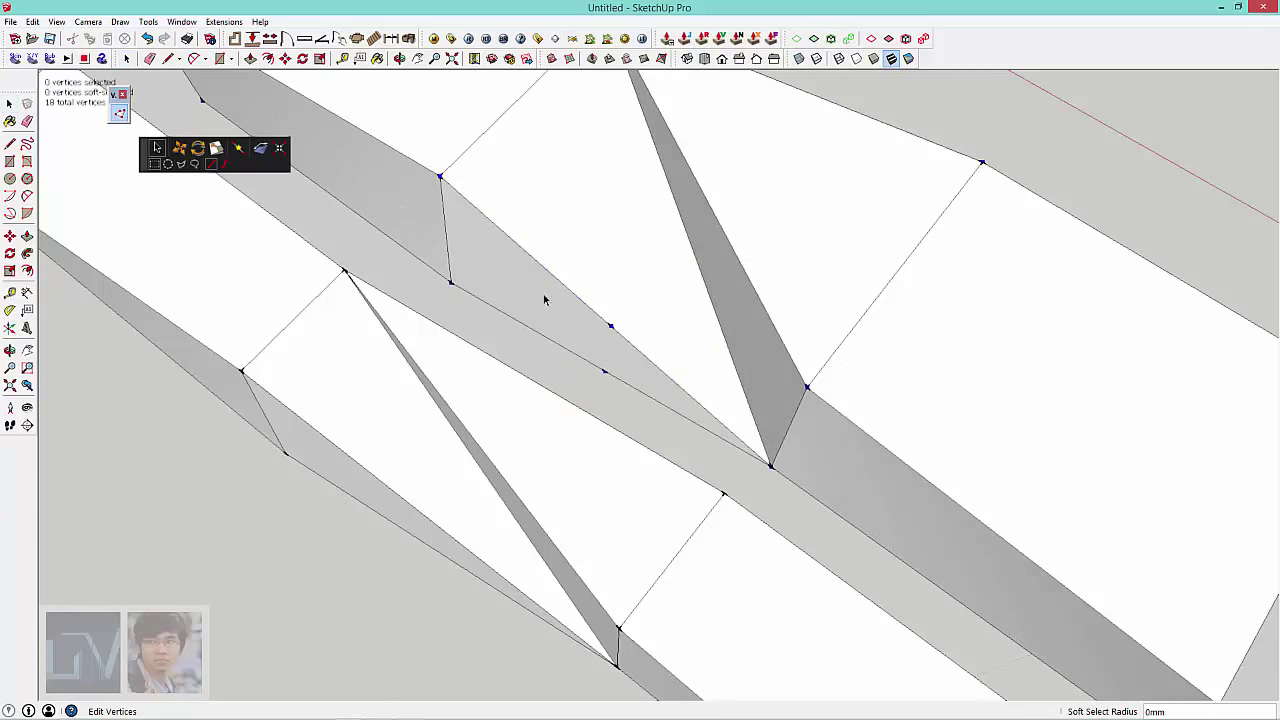
pyautogui.click(610, 326)
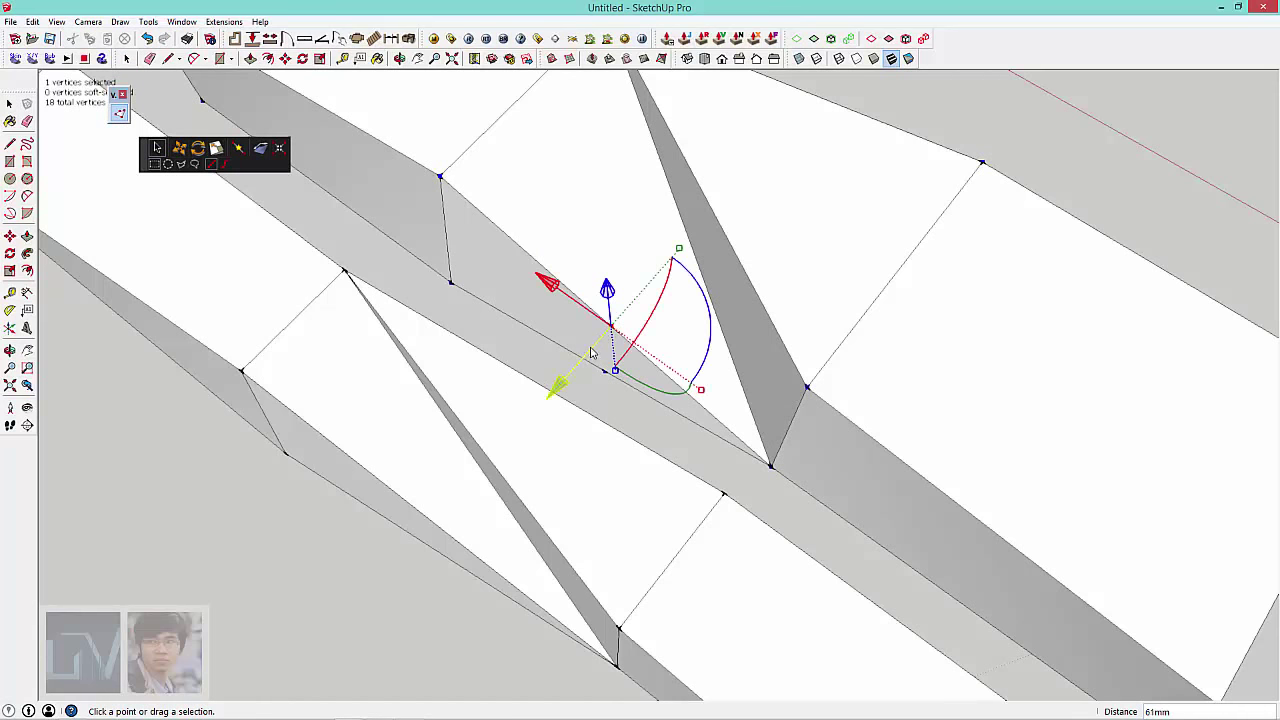
pyautogui.moveTo(591, 352); pyautogui.dragTo(590, 354)
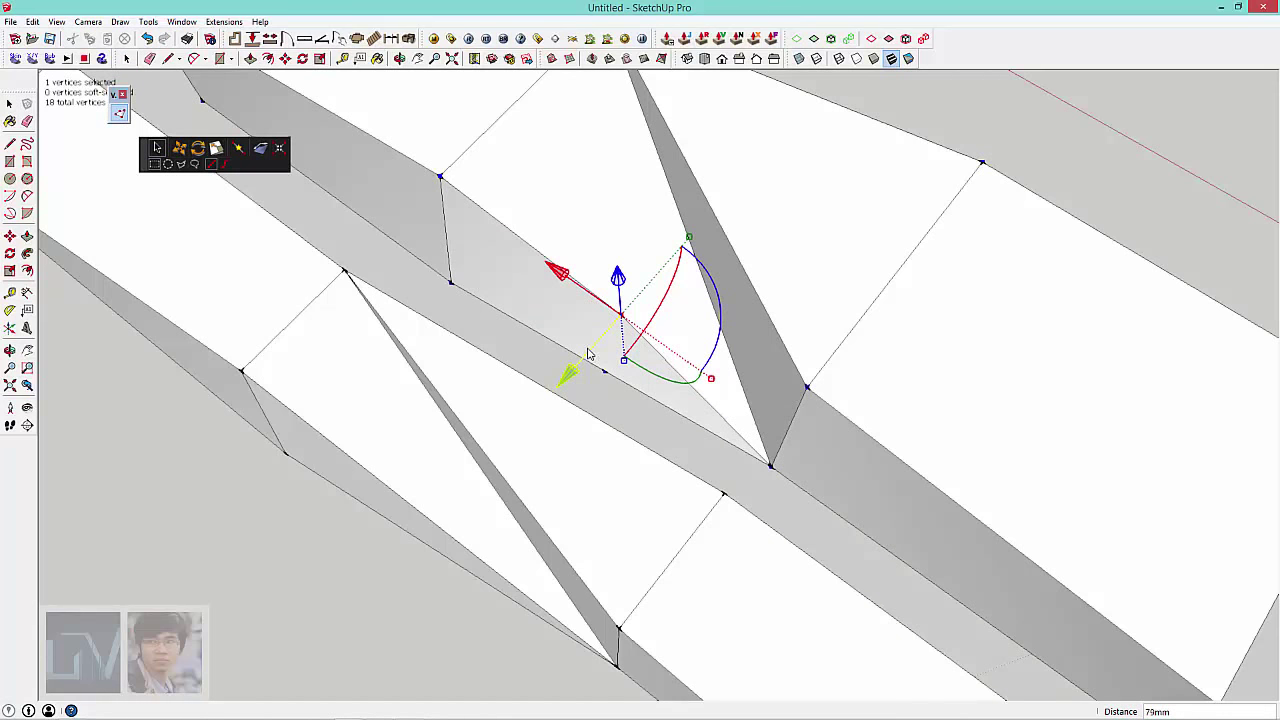
pyautogui.press('space')
pyautogui.moveTo(856, 132)
pyautogui.mouseDown(button='middle')
pyautogui.moveTo(889, 269)
pyautogui.moveTo(549, 311)
pyautogui.moveTo(329, 143)
pyautogui.moveTo(384, 242)
pyautogui.moveTo(537, 297)
pyautogui.moveTo(420, 300)
pyautogui.moveTo(460, 392)
pyautogui.moveTo(474, 380)
pyautogui.moveTo(460, 232)
pyautogui.mouseUp(button='middle')
# Step: Inside the twisted block group, divide the diagonal top edge into 2 segments
pyautogui.click(657, 311)
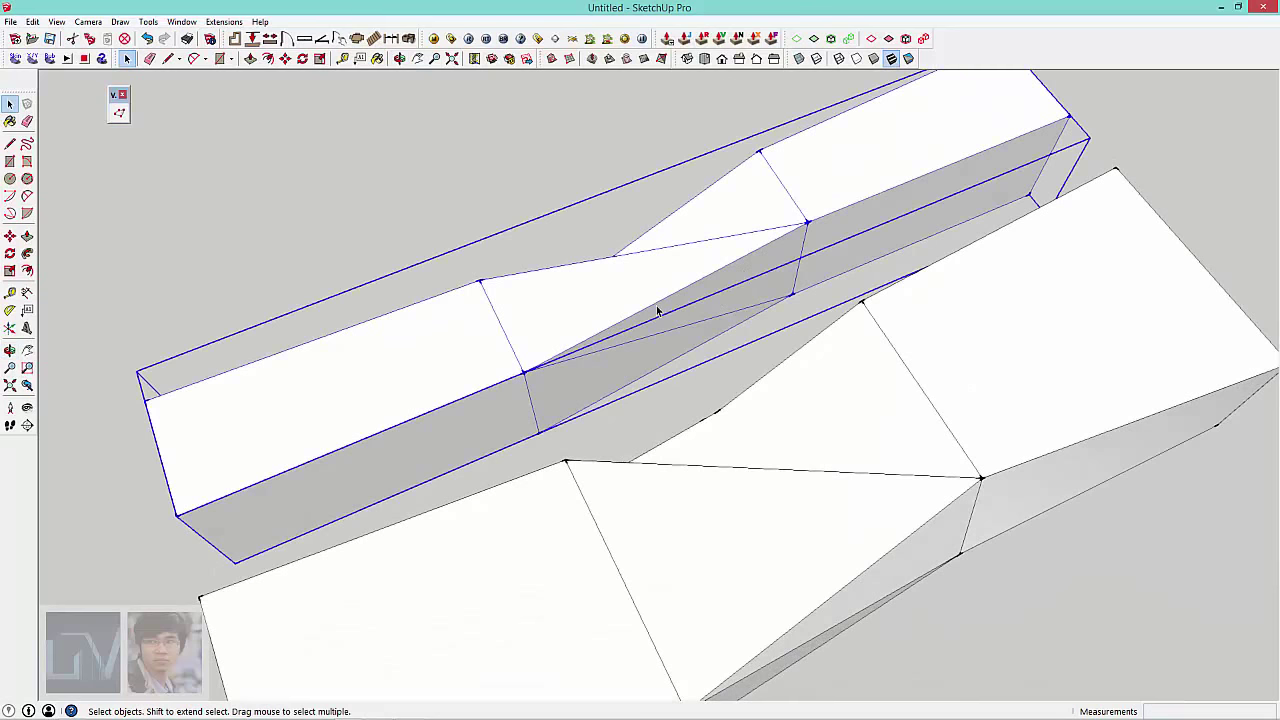
pyautogui.doubleClick(654, 297)
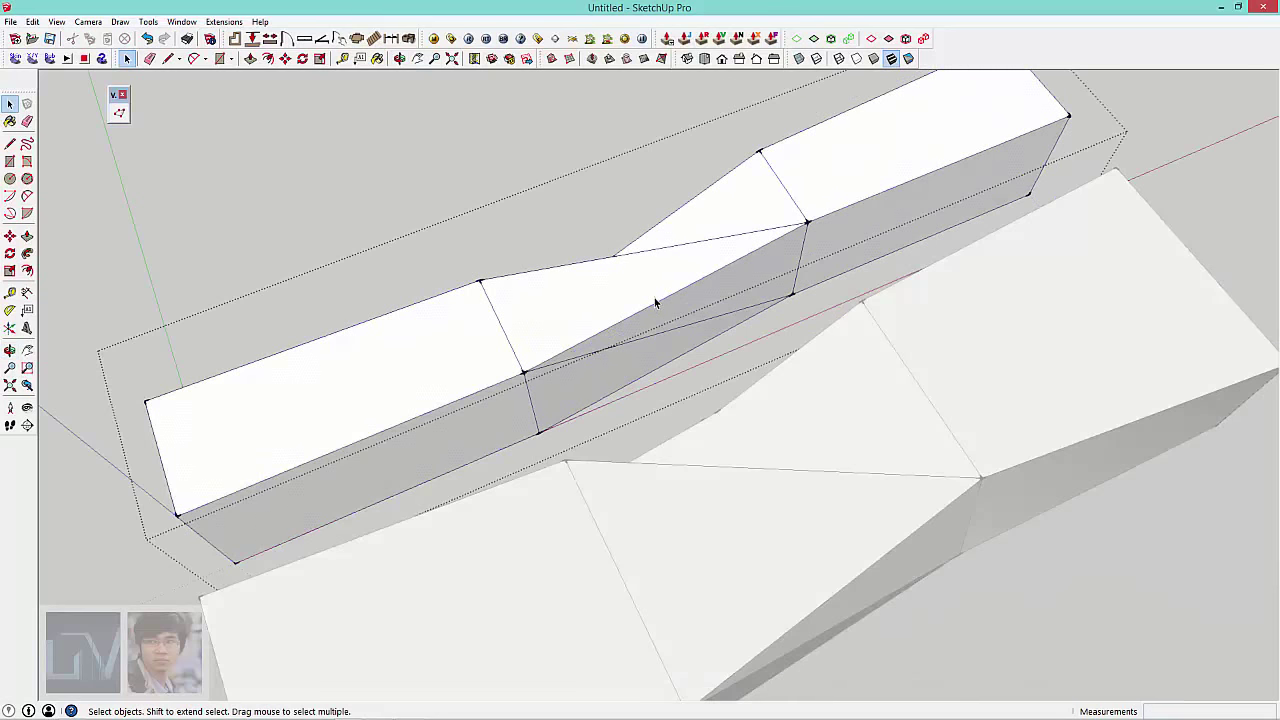
pyautogui.tripleClick(654, 298)
pyautogui.click(656, 300)
pyautogui.rightClick(657, 303)
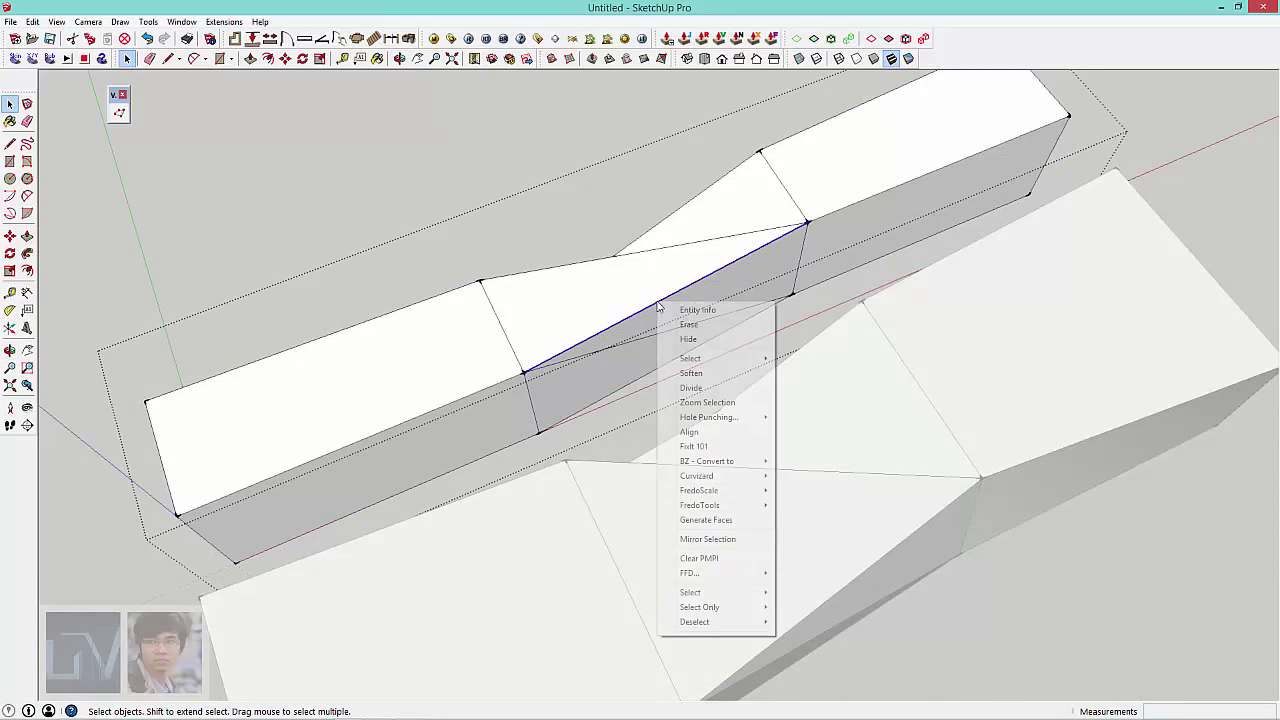
pyautogui.click(691, 387)
pyautogui.click(675, 302)
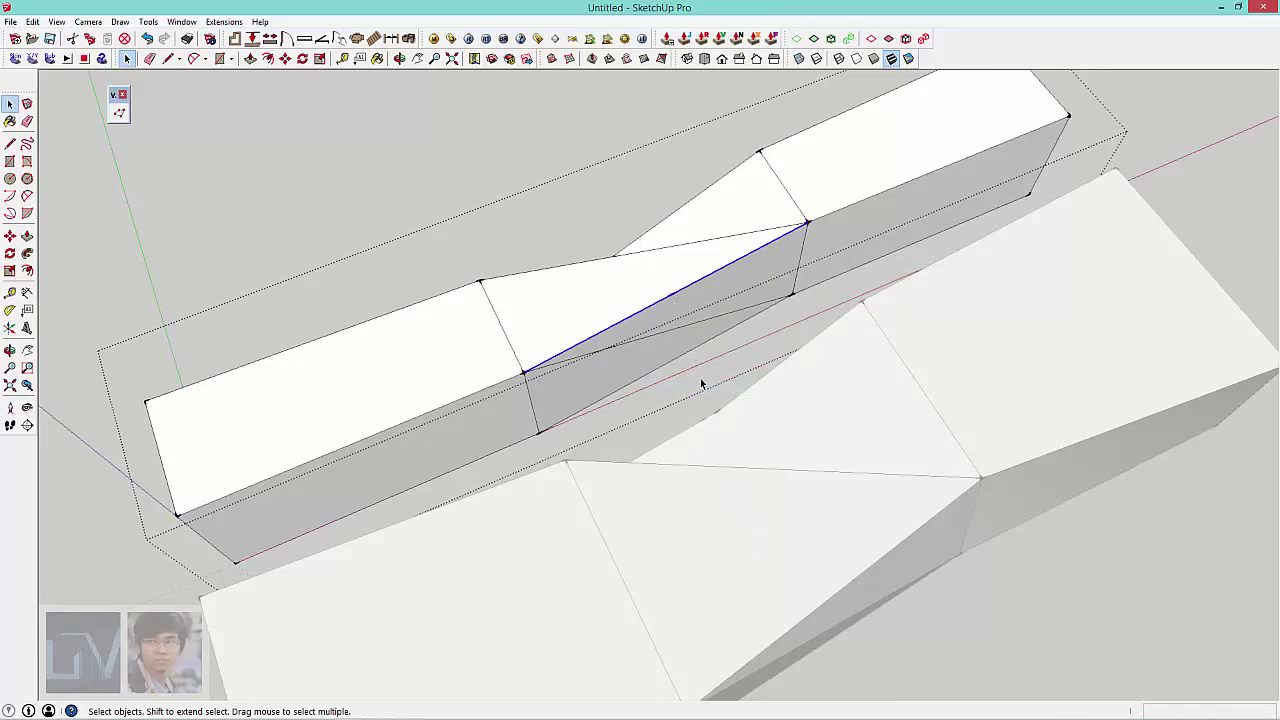
# Step: Pull the diagonal edge's new midpoint vertex 245mm along the green axis
pyautogui.click(118, 115)
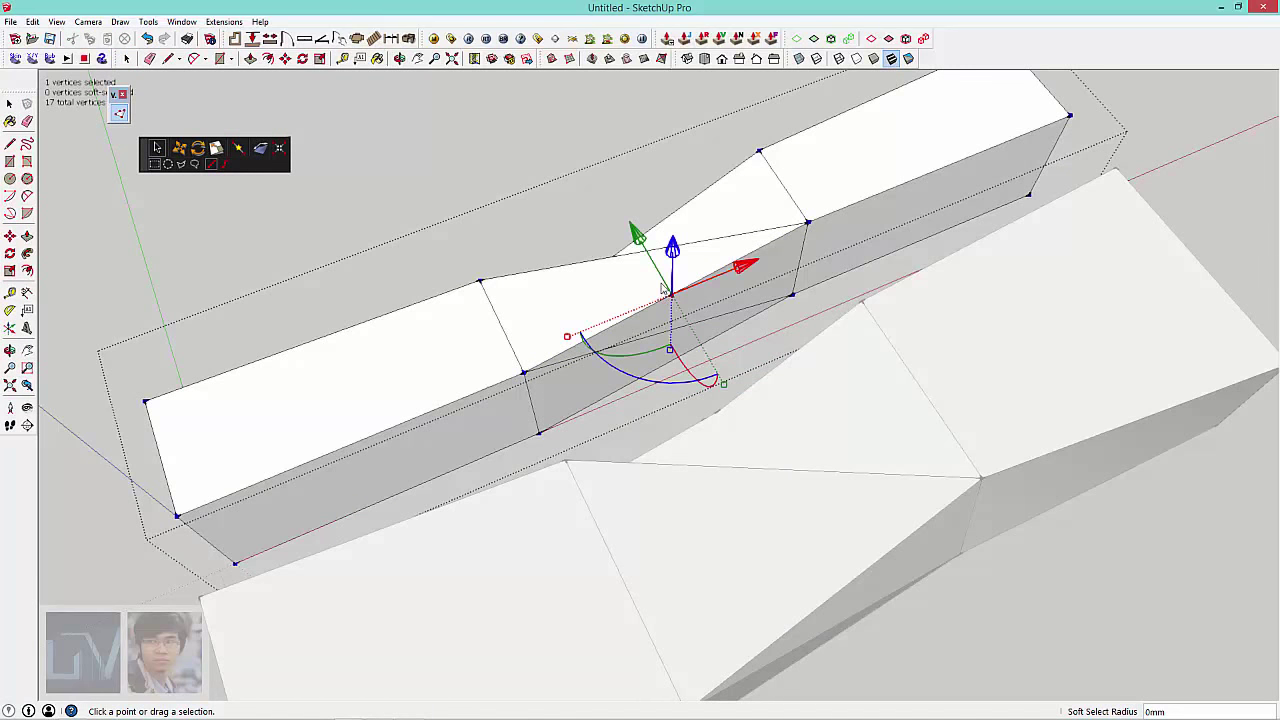
pyautogui.moveTo(660, 287); pyautogui.dragTo(1139, 150)
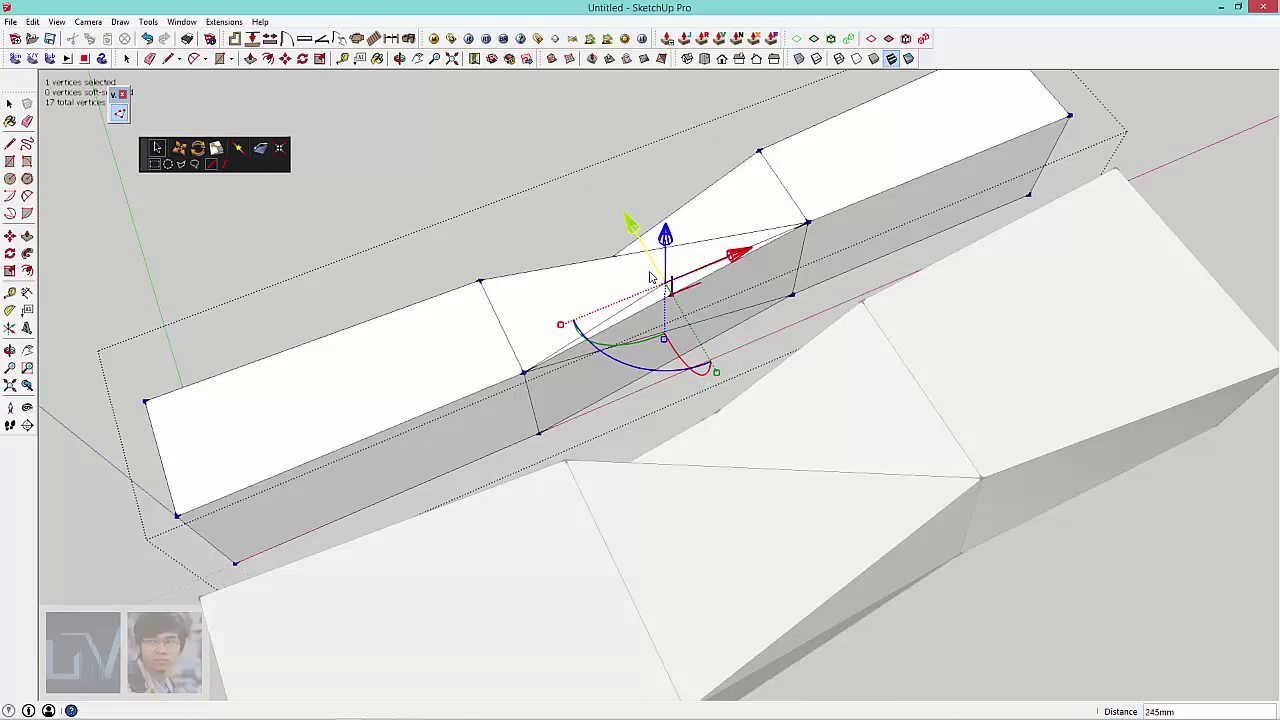
pyautogui.click(1139, 148)
pyautogui.moveTo(1108, 263); pyautogui.dragTo(835, 205, button='middle')
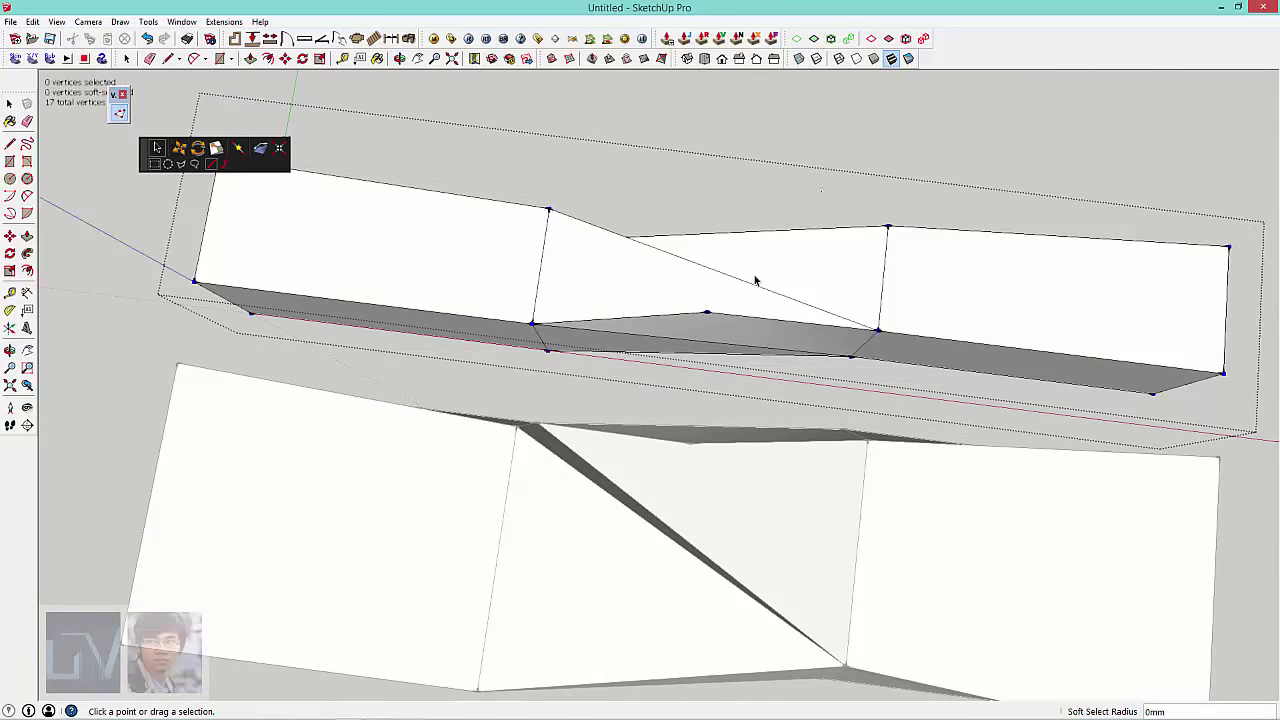
pyautogui.moveTo(755, 281)
pyautogui.mouseDown(button='middle')
pyautogui.moveTo(1063, 271)
pyautogui.moveTo(819, 368)
pyautogui.mouseUp(button='middle')
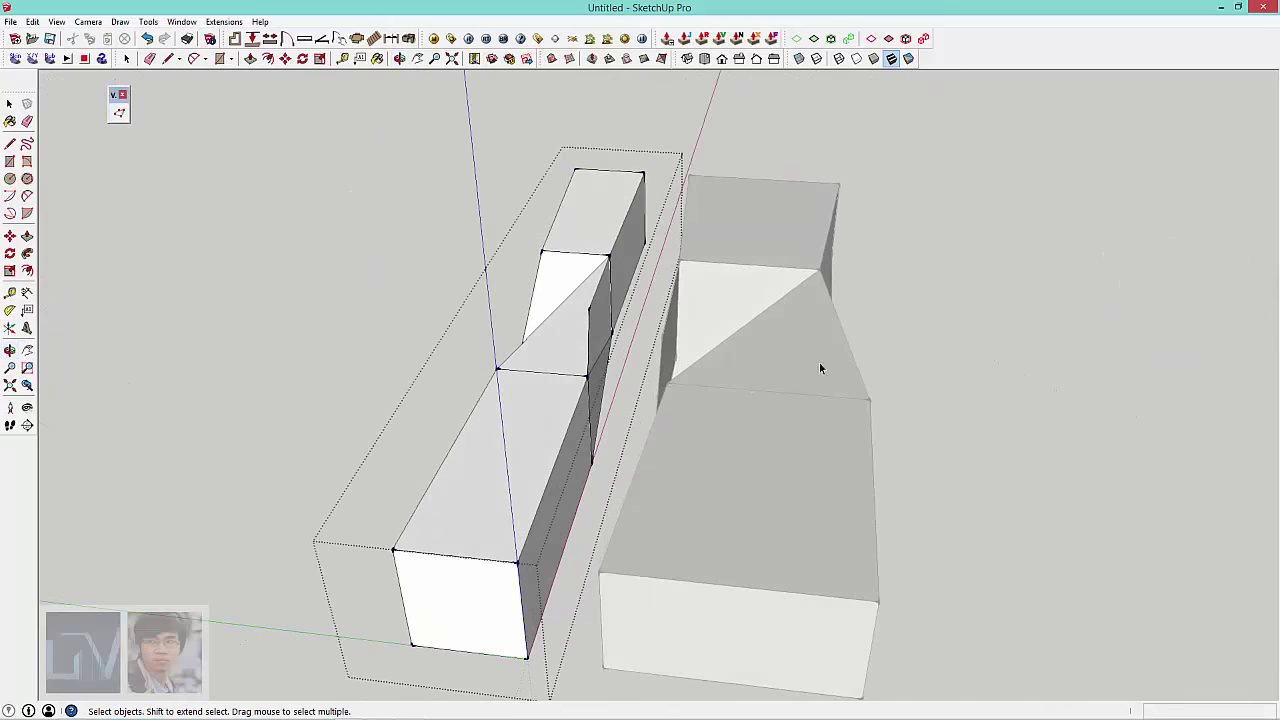
# Step: Move the twisted block group up against the right block
pyautogui.press('Escape')
pyautogui.click(518, 551)
pyautogui.press('m')
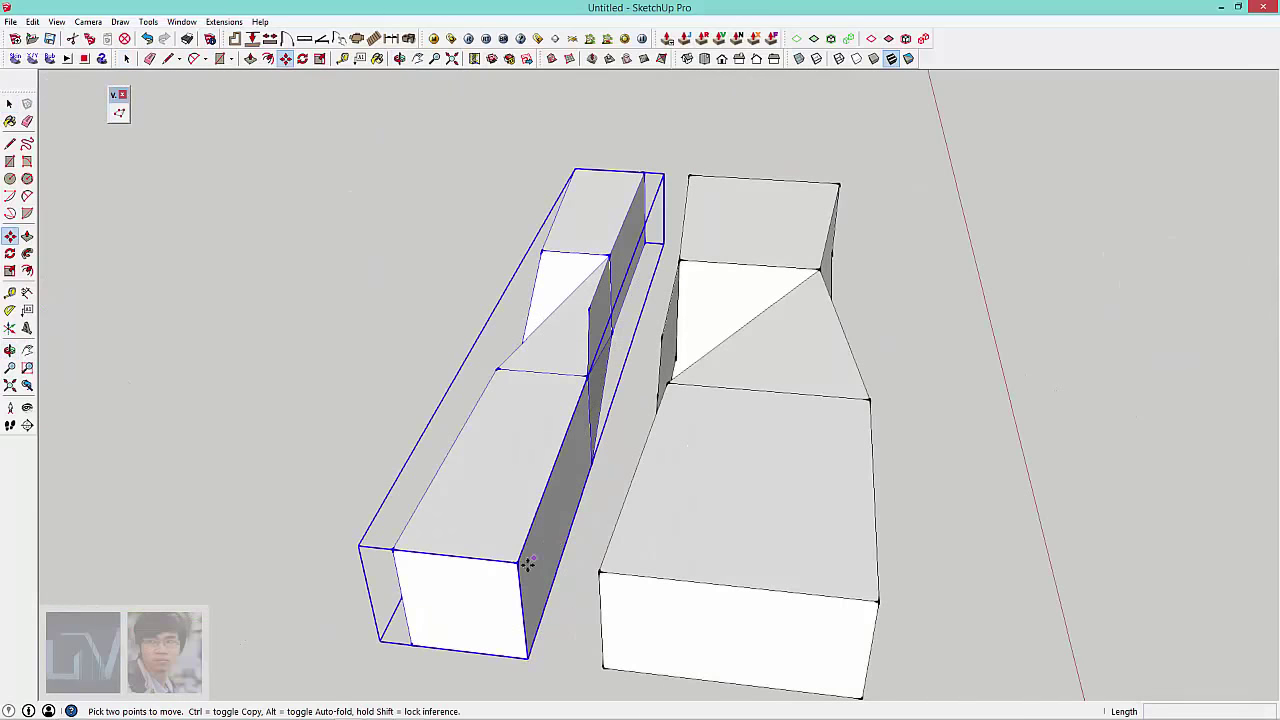
pyautogui.click(514, 561)
pyautogui.click(600, 572)
pyautogui.press('space')
pyautogui.click(884, 443)
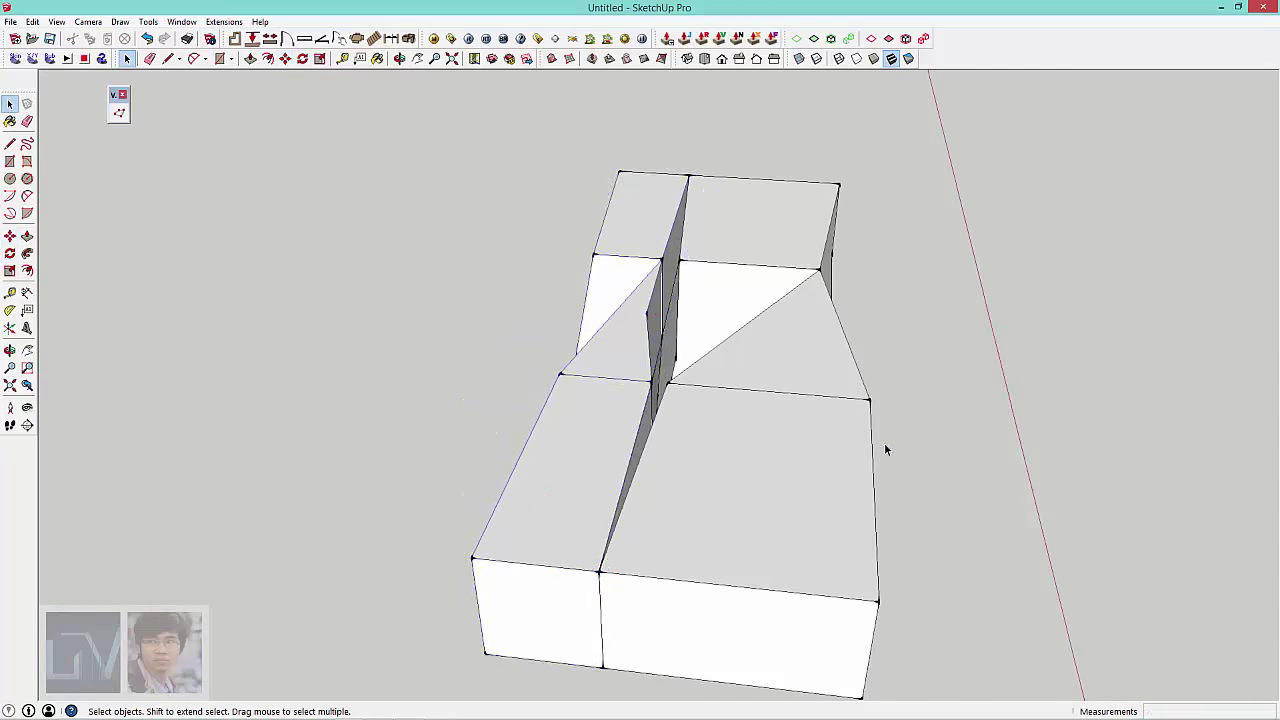
pyautogui.moveTo(884, 443)
pyautogui.mouseDown(button='middle')
pyautogui.moveTo(563, 617)
pyautogui.moveTo(711, 491)
pyautogui.moveTo(554, 431)
pyautogui.moveTo(617, 457)
pyautogui.mouseUp(button='middle')
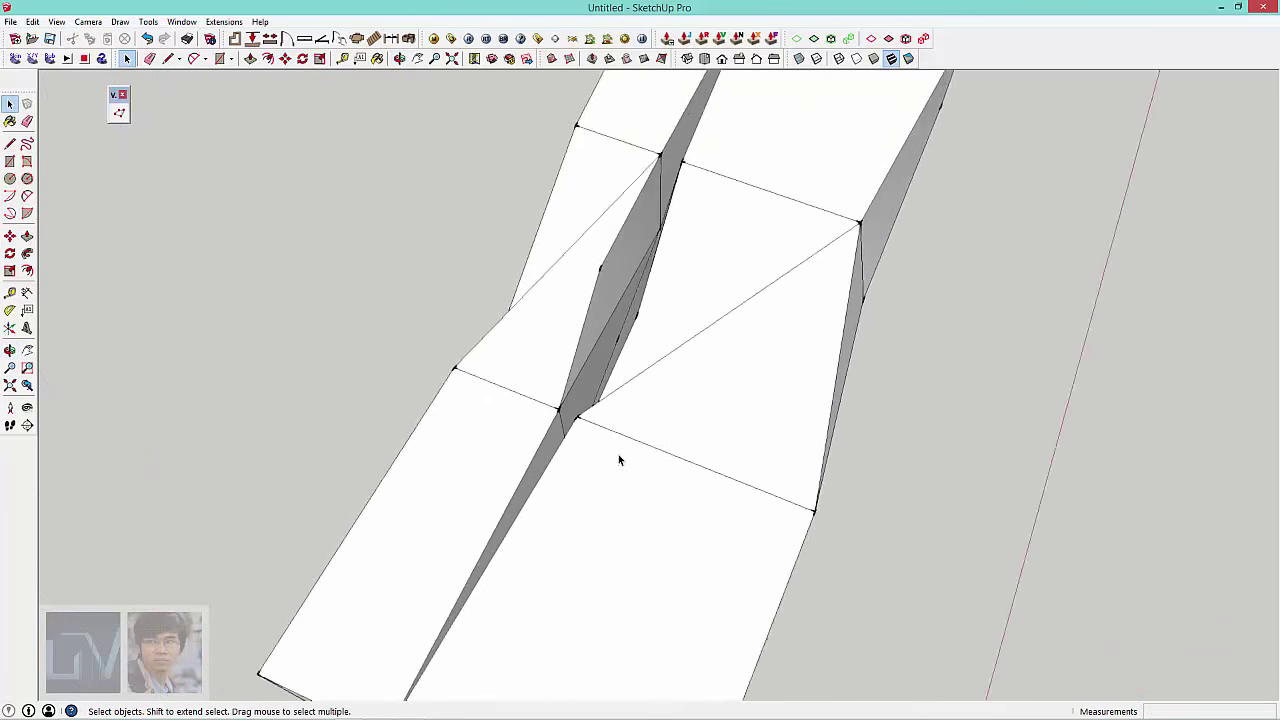
# Step: Snap a stray endpoint of the sloped section onto its adjacent vertex
pyautogui.scroll(3, 519, 385)
pyautogui.moveTo(567, 363); pyautogui.dragTo(717, 334, button='middle')
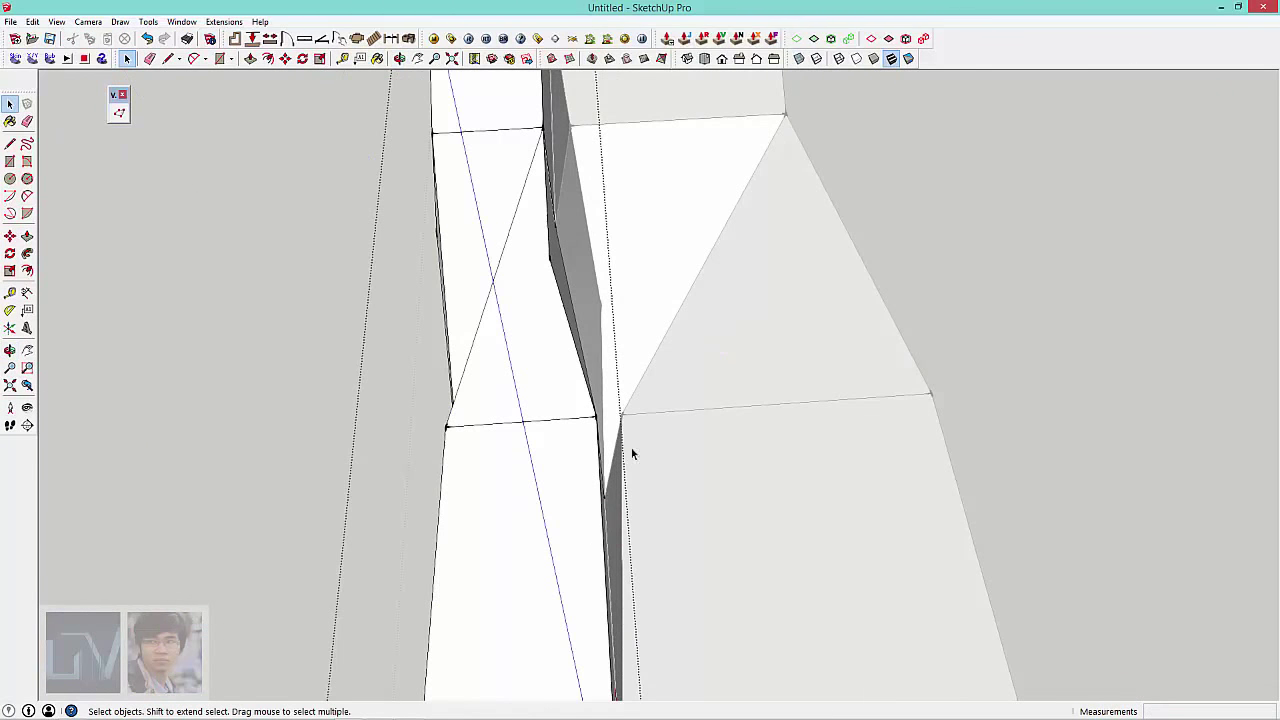
pyautogui.press('m')
pyautogui.moveTo(594, 419); pyautogui.dragTo(621, 411)
pyautogui.press('space')
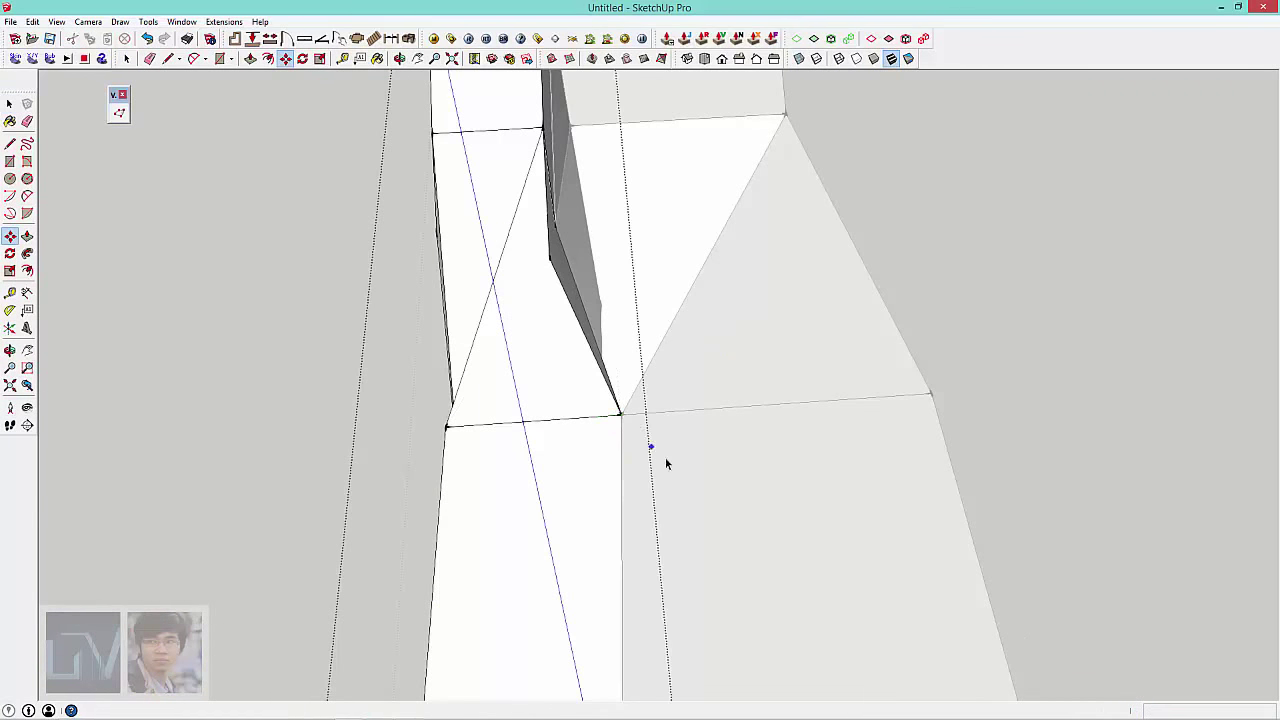
pyautogui.moveTo(663, 457)
pyautogui.mouseDown(button='middle')
pyautogui.moveTo(497, 423)
pyautogui.moveTo(514, 503)
pyautogui.moveTo(366, 571)
pyautogui.mouseUp(button='middle')
# Step: Move a loose seam vertex 418mm onto its neighbour, forming a sharp V-shaped crease
pyautogui.scroll(5, 700, 246)
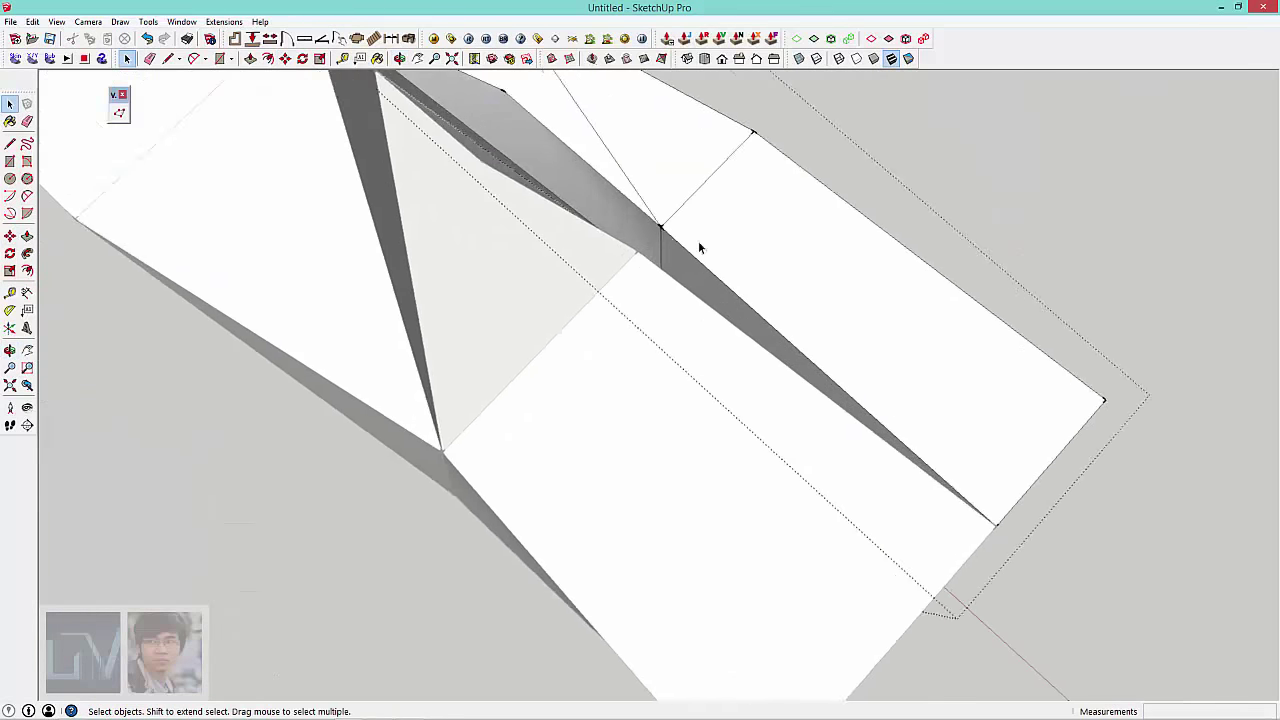
pyautogui.moveTo(700, 246); pyautogui.dragTo(606, 206, button='middle')
pyautogui.moveTo(745, 272); pyautogui.dragTo(610, 388, button='middle')
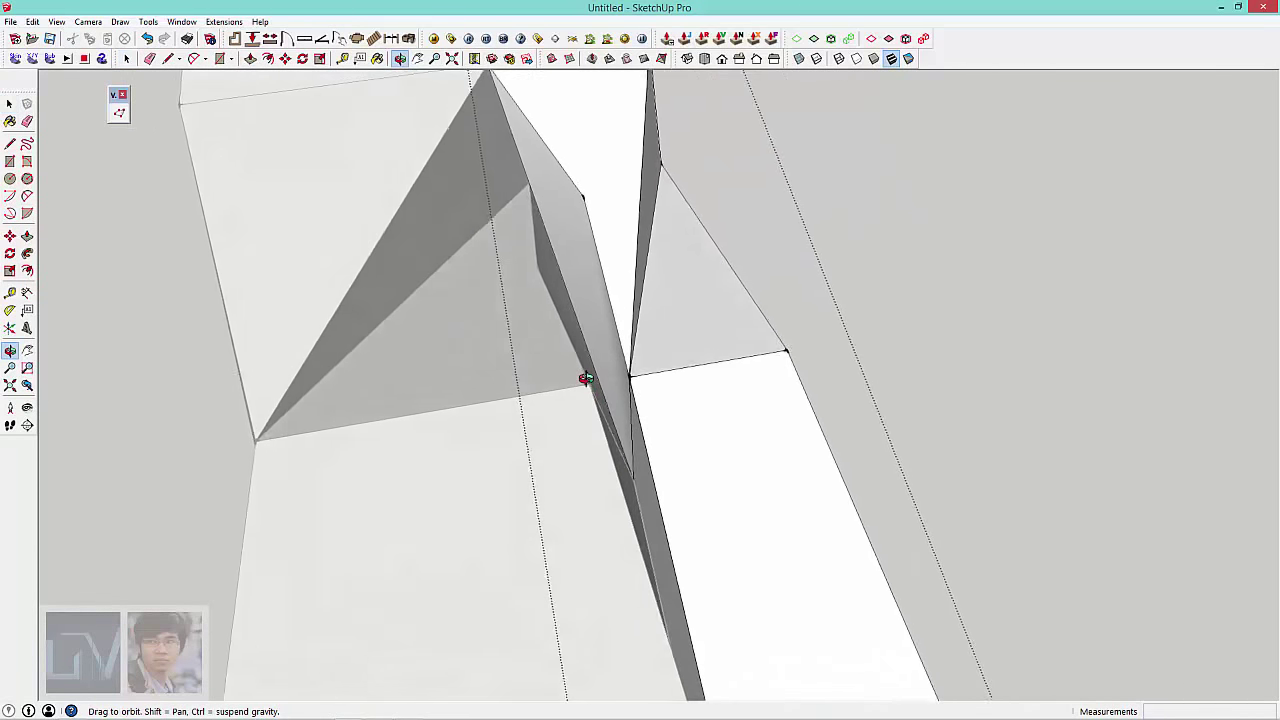
pyautogui.press('m')
pyautogui.moveTo(628, 372); pyautogui.dragTo(586, 380)
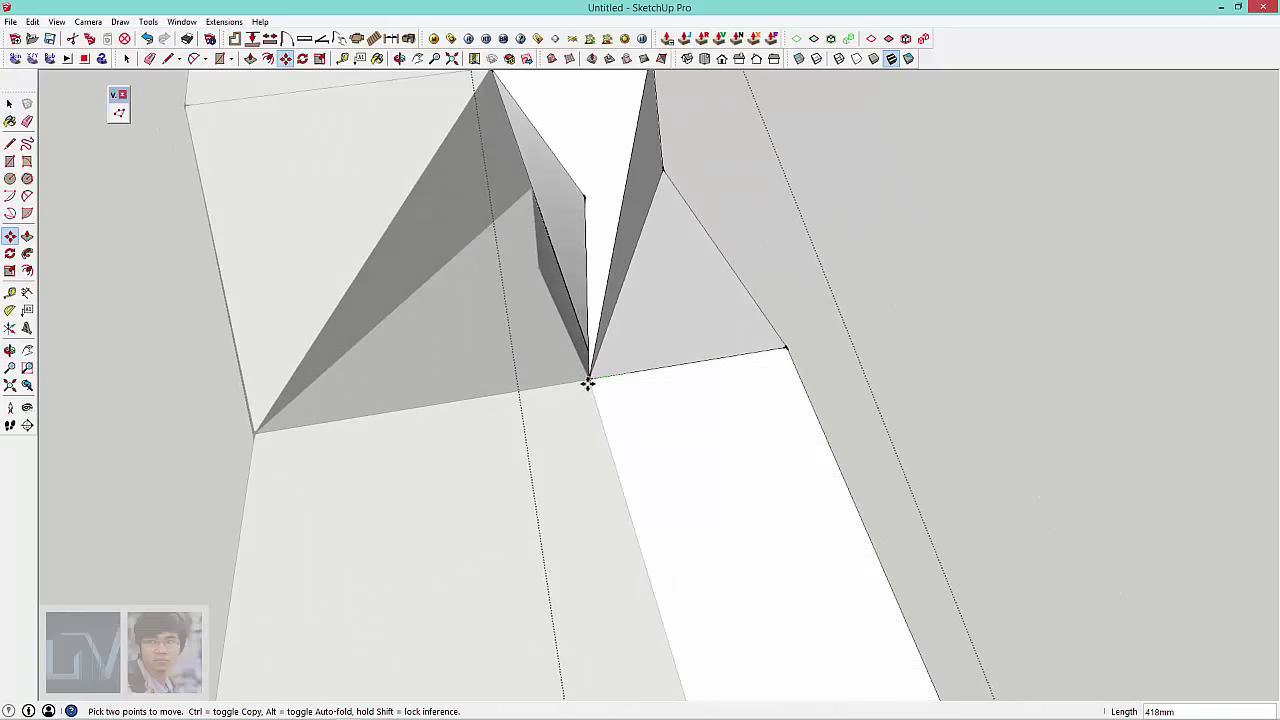
pyautogui.press('space')
pyautogui.moveTo(729, 366)
pyautogui.mouseDown(button='middle')
pyautogui.moveTo(643, 374)
pyautogui.moveTo(577, 194)
pyautogui.moveTo(971, 477)
pyautogui.mouseUp(button='middle')
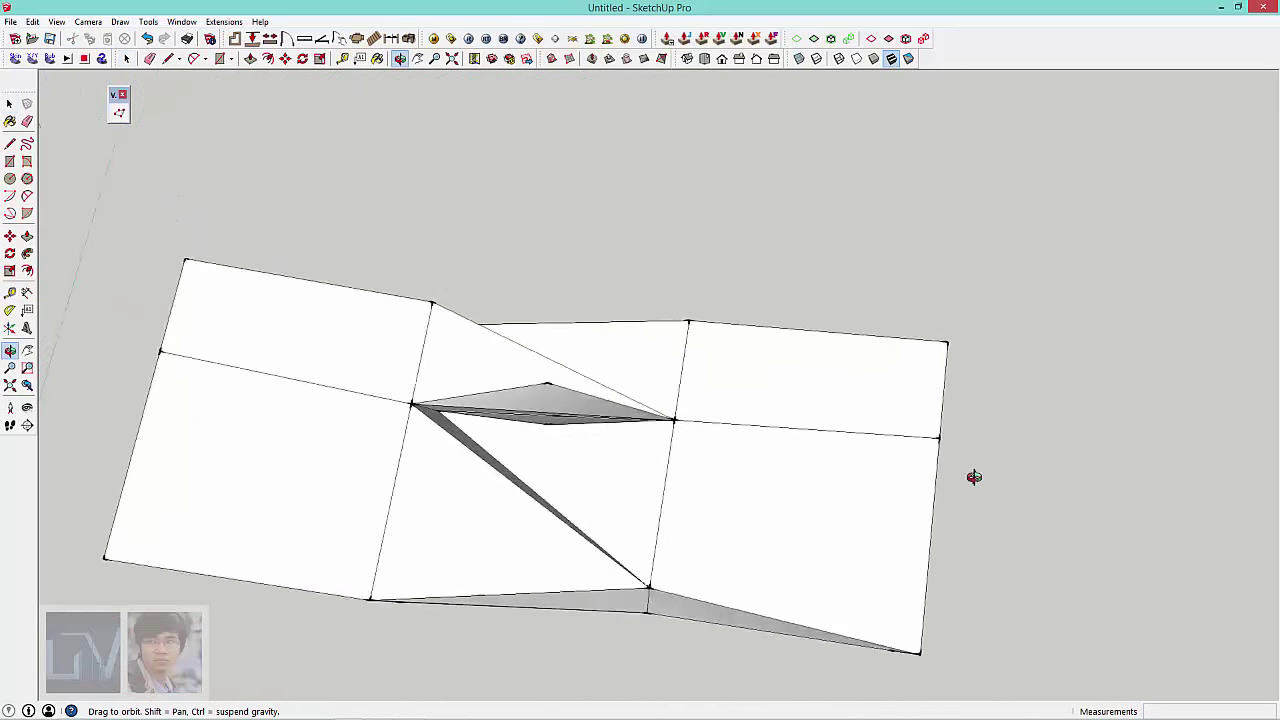
pyautogui.scroll(-5, 726, 434)
pyautogui.moveTo(605, 407)
pyautogui.mouseDown(button='middle')
pyautogui.moveTo(560, 503)
pyautogui.moveTo(486, 420)
pyautogui.moveTo(506, 506)
pyautogui.moveTo(495, 452)
pyautogui.mouseUp(button='middle')
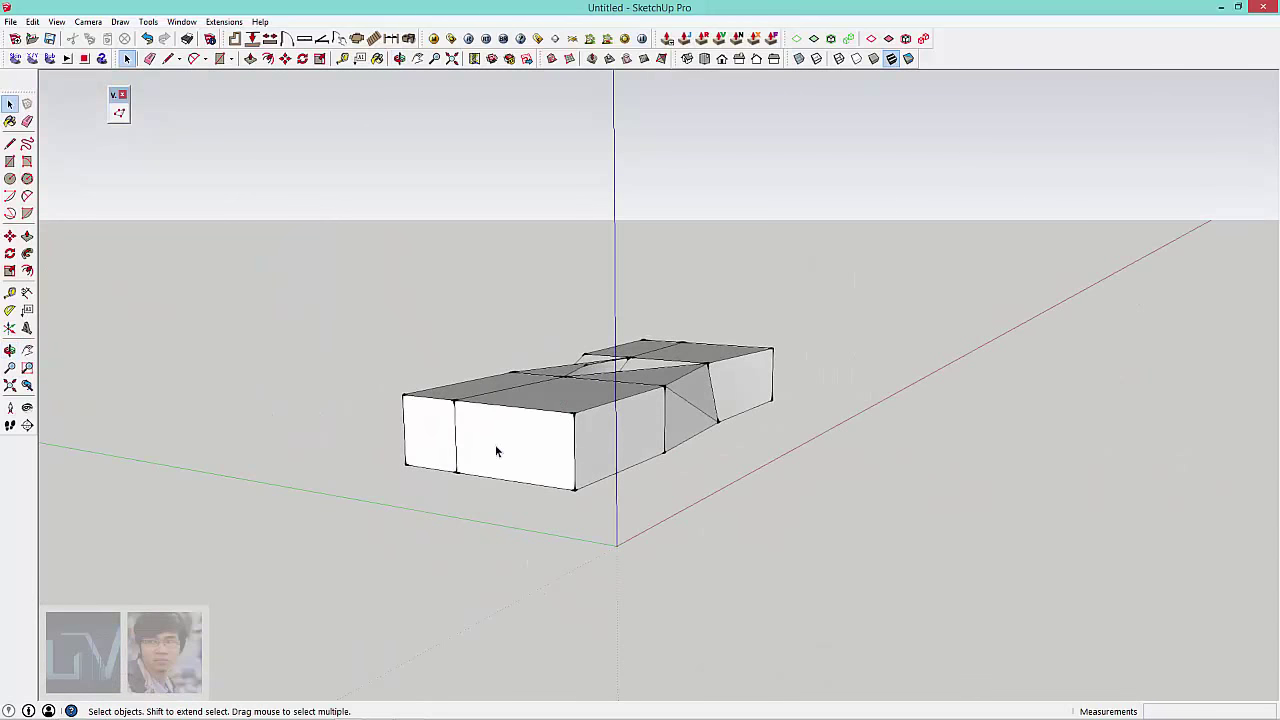
# Step: Explode the combined mass group into loose geometry
pyautogui.rightClick(410, 432)
pyautogui.click(450, 345)
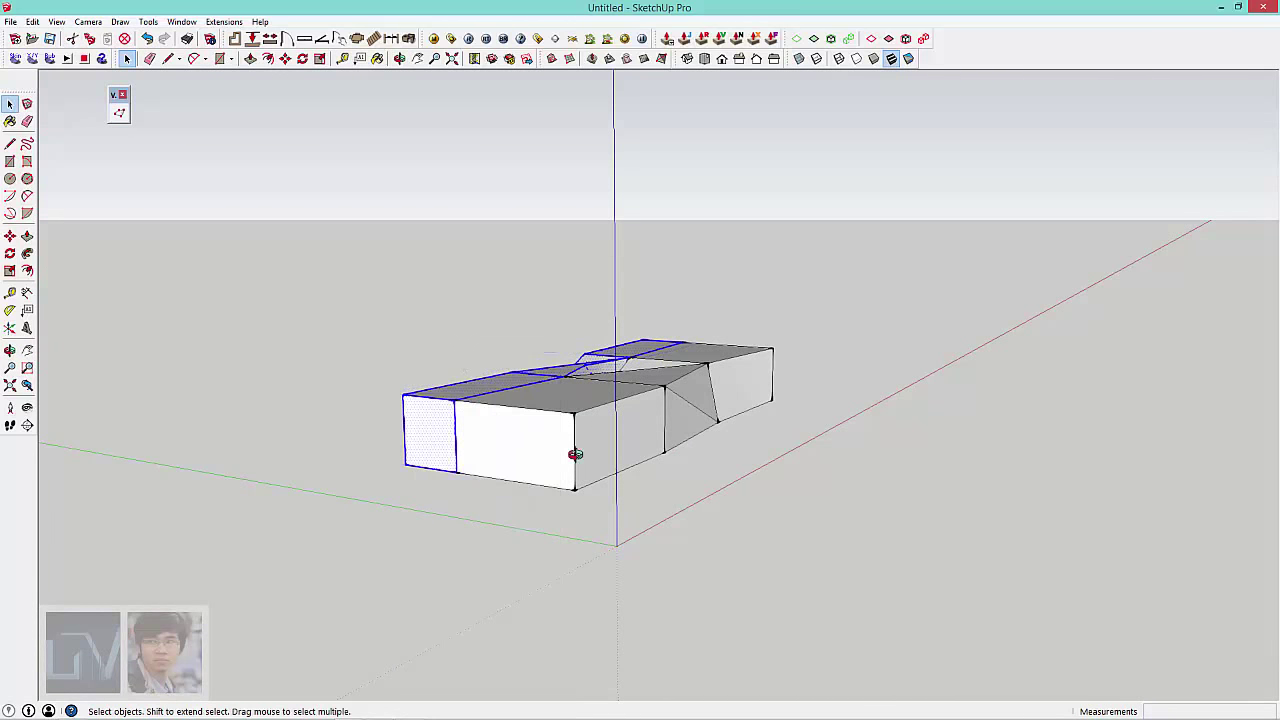
pyautogui.moveTo(575, 454)
pyautogui.mouseDown(button='middle')
pyautogui.moveTo(657, 491)
pyautogui.moveTo(534, 409)
pyautogui.moveTo(549, 534)
pyautogui.moveTo(546, 445)
pyautogui.mouseUp(button='middle')
pyautogui.hotkey('ctrl', 't')
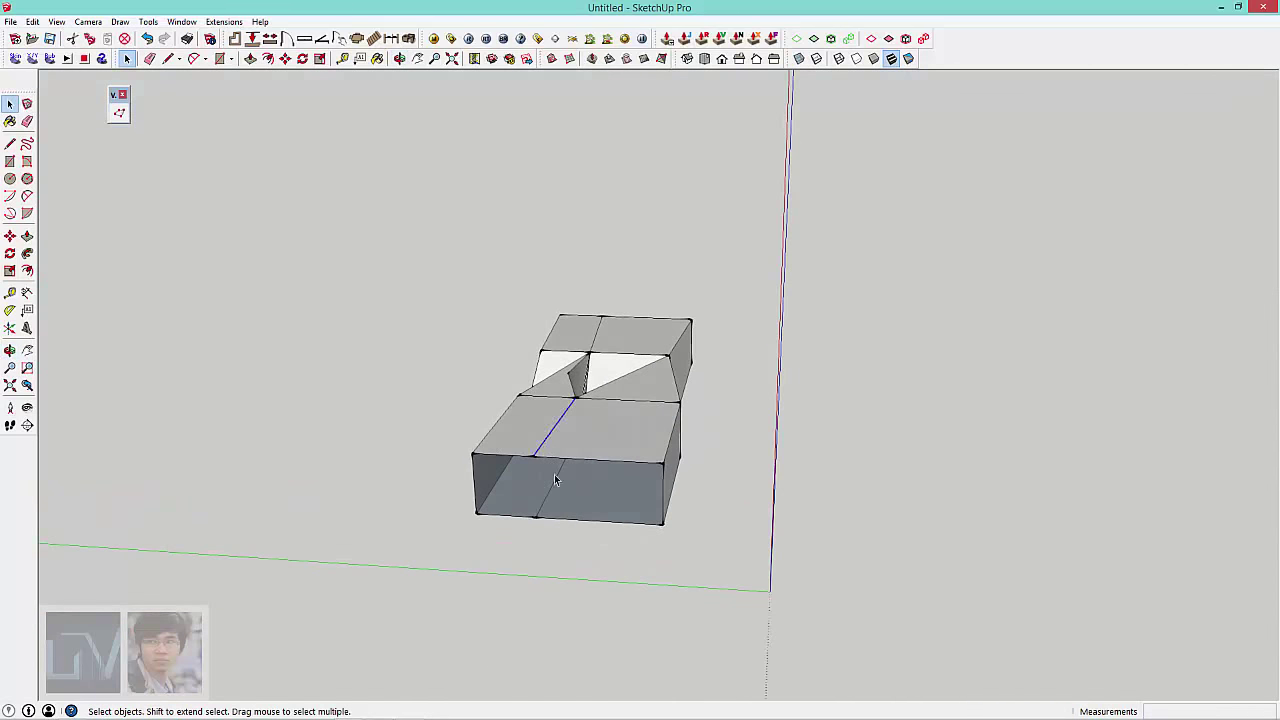
# Step: Delete the light-blue front face of the mass
pyautogui.moveTo(556, 488)
pyautogui.mouseDown(button='middle')
pyautogui.moveTo(529, 354)
pyautogui.moveTo(566, 428)
pyautogui.mouseUp(button='middle')
pyautogui.press('Delete')
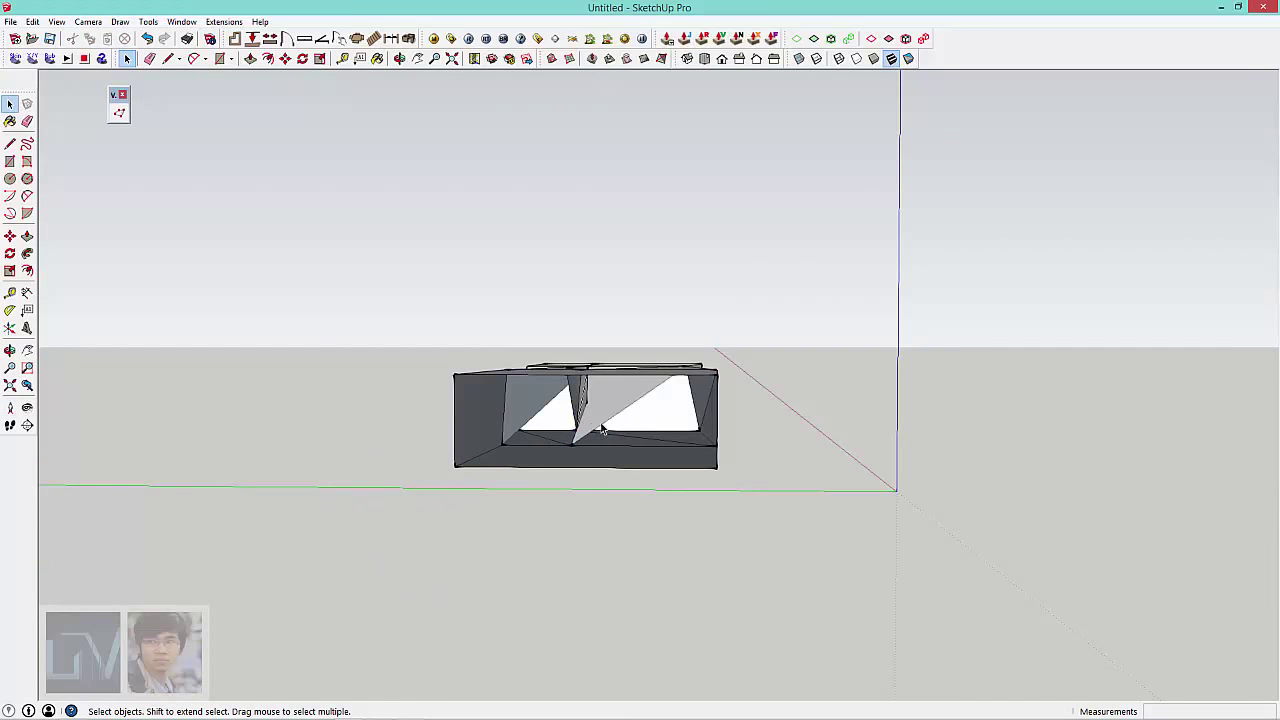
pyautogui.moveTo(679, 426)
pyautogui.mouseDown(button='middle')
pyautogui.moveTo(694, 443)
pyautogui.moveTo(614, 457)
pyautogui.moveTo(571, 437)
pyautogui.moveTo(754, 426)
pyautogui.moveTo(360, 458)
pyautogui.mouseUp(button='middle')
pyautogui.moveTo(649, 445)
pyautogui.mouseDown(button='middle')
pyautogui.moveTo(511, 534)
pyautogui.moveTo(534, 566)
pyautogui.mouseUp(button='middle')
pyautogui.moveTo(638, 375)
pyautogui.mouseDown(button='middle')
pyautogui.moveTo(528, 380)
pyautogui.moveTo(1086, 311)
pyautogui.moveTo(995, 366)
pyautogui.moveTo(1006, 511)
pyautogui.moveTo(871, 400)
pyautogui.moveTo(632, 444)
pyautogui.mouseUp(button='middle')
pyautogui.scroll(1, 648, 436)
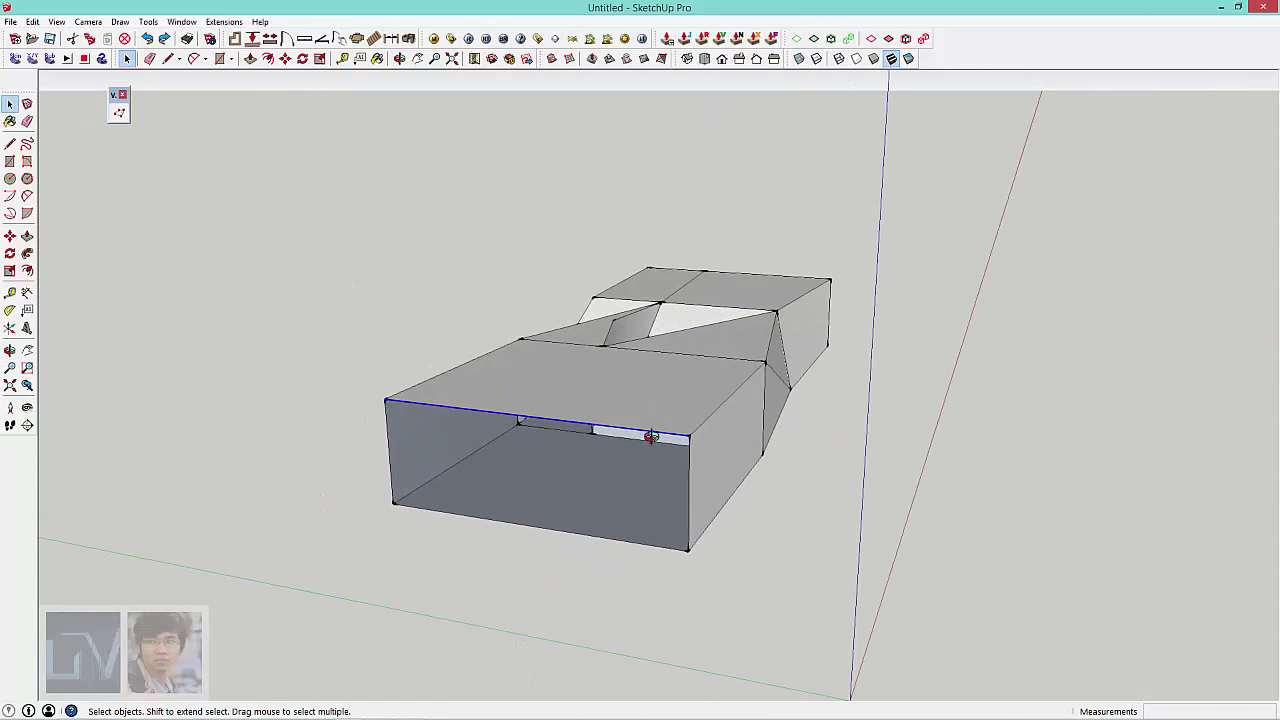
pyautogui.scroll(1, 655, 437)
# Step: Delete the white end faces at the other end so the opening runs through
pyautogui.moveTo(725, 355)
pyautogui.mouseDown(button='middle')
pyautogui.moveTo(746, 289)
pyautogui.moveTo(931, 397)
pyautogui.moveTo(192, 407)
pyautogui.mouseUp(button='middle')
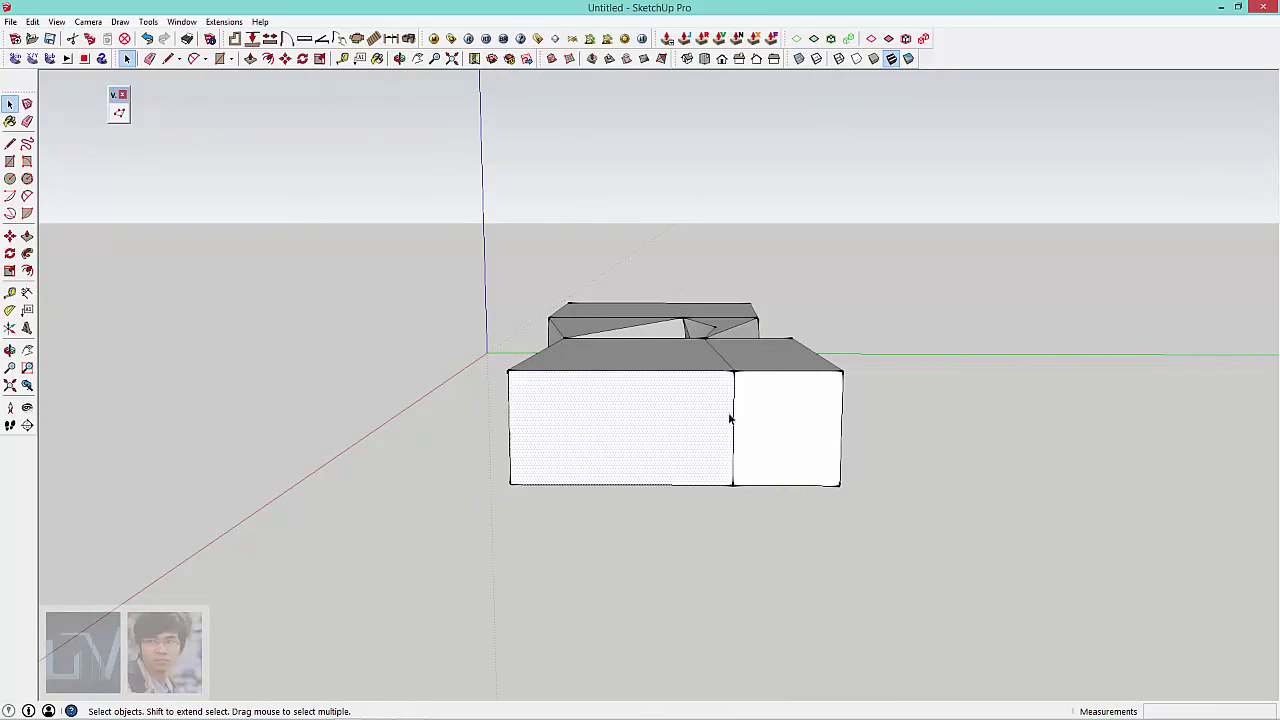
pyautogui.click(731, 420)
pyautogui.press('Delete')
pyautogui.moveTo(733, 421)
pyautogui.mouseDown(button='middle')
pyautogui.moveTo(751, 414)
pyautogui.moveTo(786, 432)
pyautogui.mouseUp(button='middle')
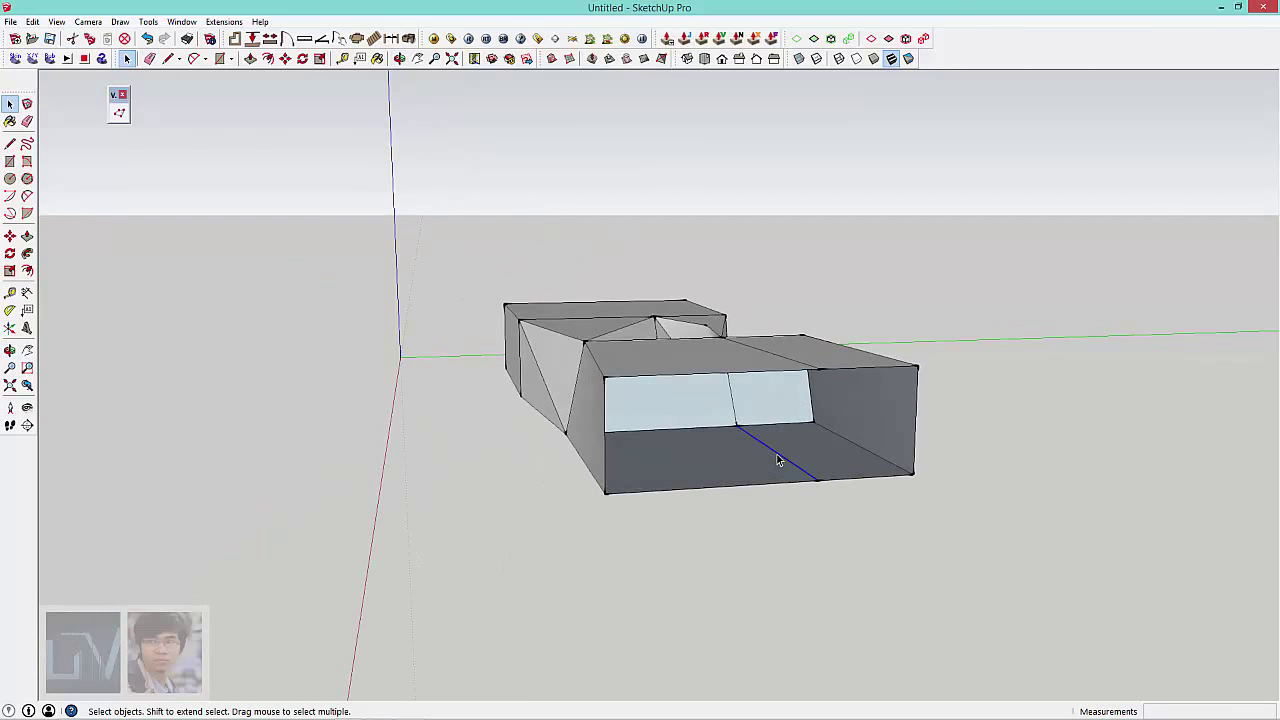
pyautogui.press('o')
pyautogui.moveTo(771, 394); pyautogui.dragTo(122, 540)
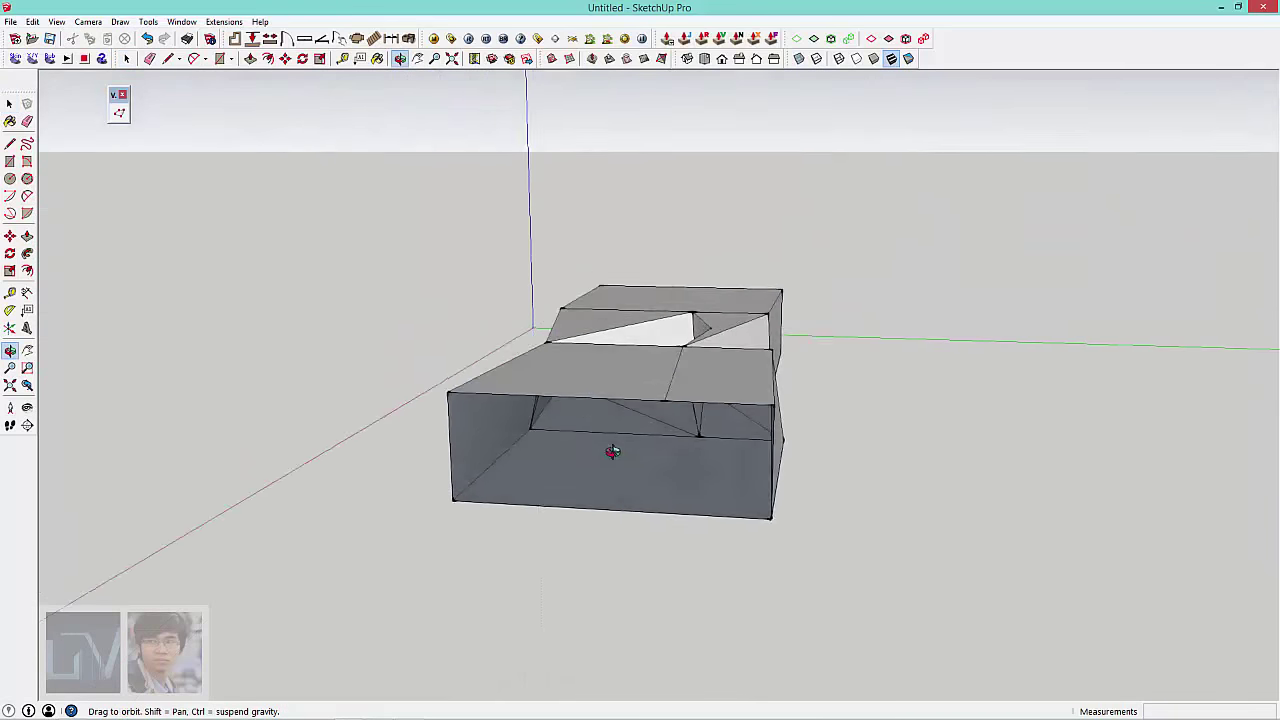
pyautogui.moveTo(122, 540); pyautogui.dragTo(426, 412, button='middle')
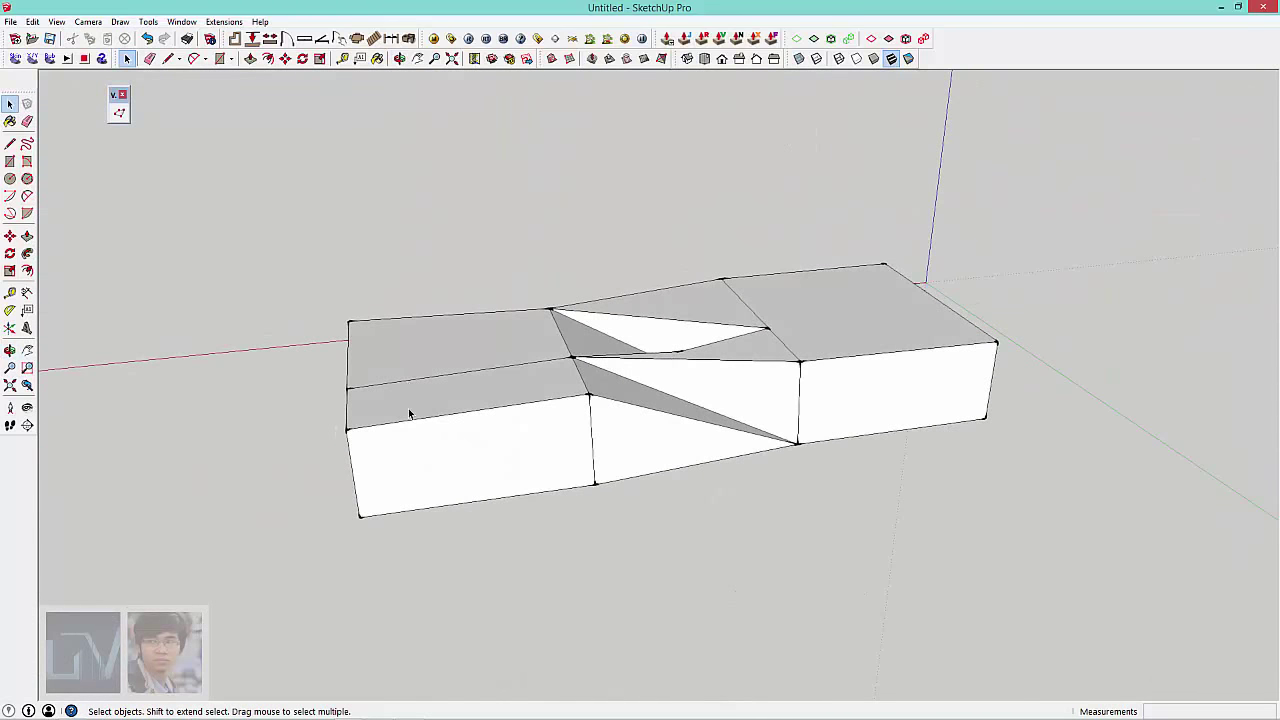
# Step: Orbit around to check the opening, finishing in Top view
pyautogui.press('e')
pyautogui.press('space')
pyautogui.moveTo(435, 362)
pyautogui.mouseDown(button='middle')
pyautogui.moveTo(846, 449)
pyautogui.moveTo(742, 406)
pyautogui.moveTo(526, 186)
pyautogui.moveTo(565, 197)
pyautogui.moveTo(460, 477)
pyautogui.mouseUp(button='middle')
pyautogui.scroll(-3, 451, 420)
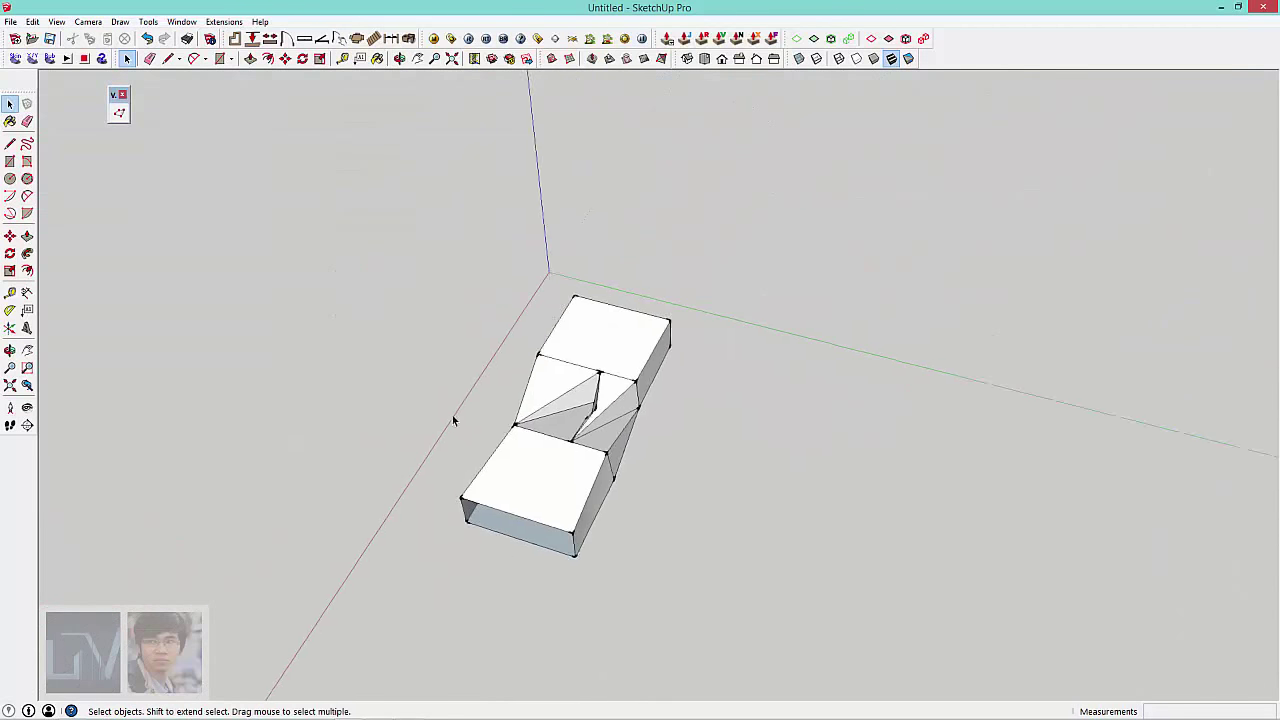
pyautogui.moveTo(451, 420)
pyautogui.mouseDown(button='middle')
pyautogui.moveTo(700, 455)
pyautogui.moveTo(737, 566)
pyautogui.moveTo(729, 591)
pyautogui.mouseUp(button='middle')
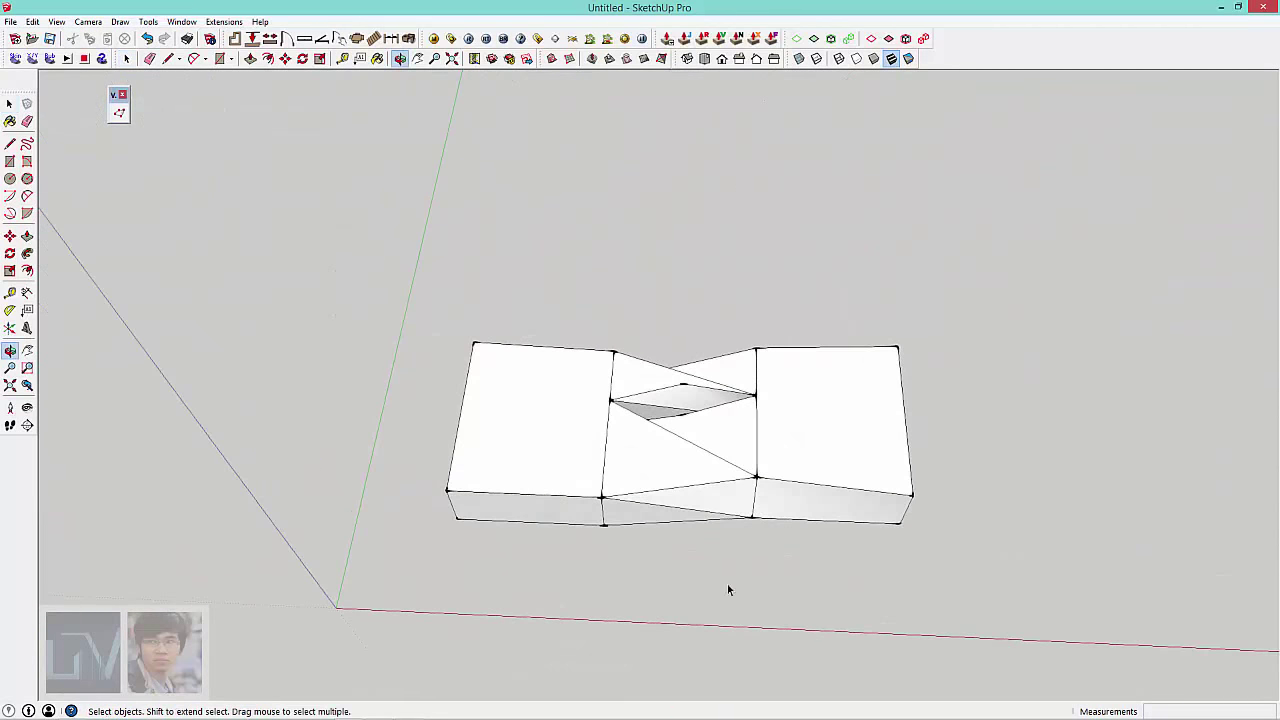
pyautogui.scroll(3, 783, 480)
pyautogui.moveTo(783, 480)
pyautogui.mouseDown(button='middle')
pyautogui.moveTo(237, 229)
pyautogui.moveTo(157, 277)
pyautogui.moveTo(57, 486)
pyautogui.moveTo(507, 458)
pyautogui.moveTo(857, 414)
pyautogui.moveTo(620, 282)
pyautogui.mouseUp(button='middle')
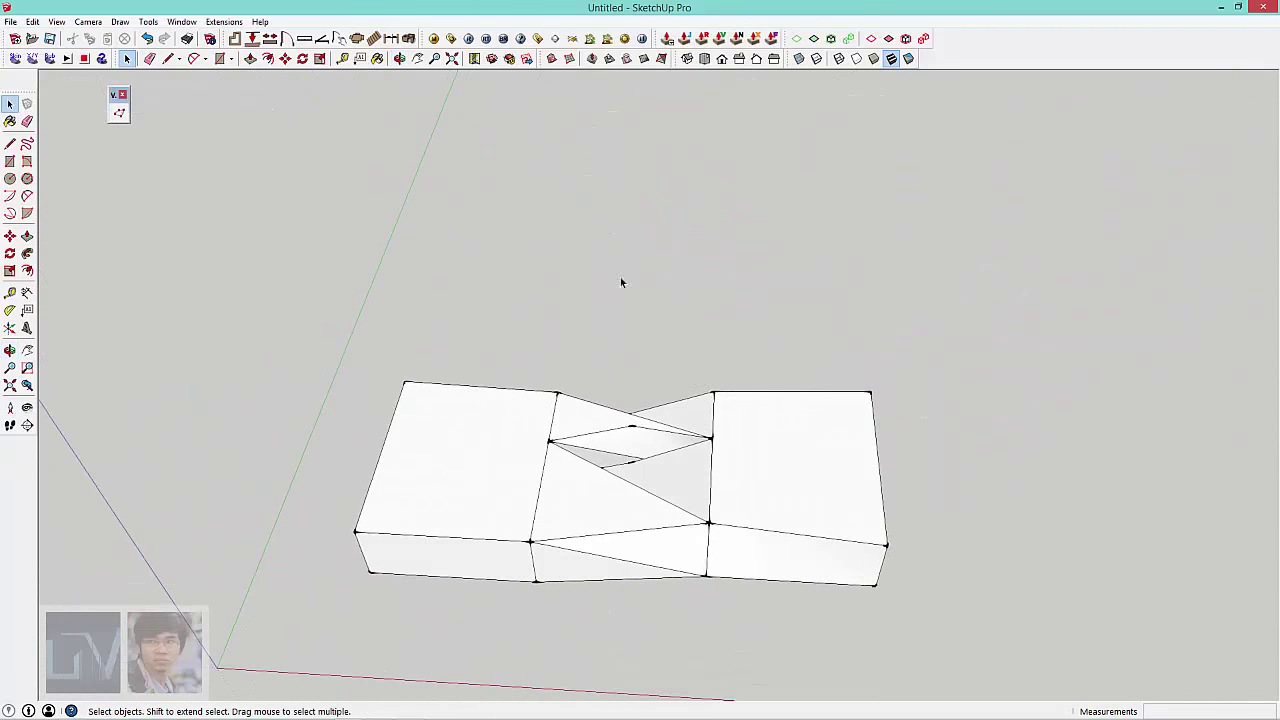
pyautogui.click(712, 60)
# Step: With Vertex Tools, shift the left panel's vertices and push its left edge outward to widen it
pyautogui.keyDown('shift'); pyautogui.moveTo(750, 374); pyautogui.dragTo(789, 352, button='middle'); pyautogui.keyUp('shift')
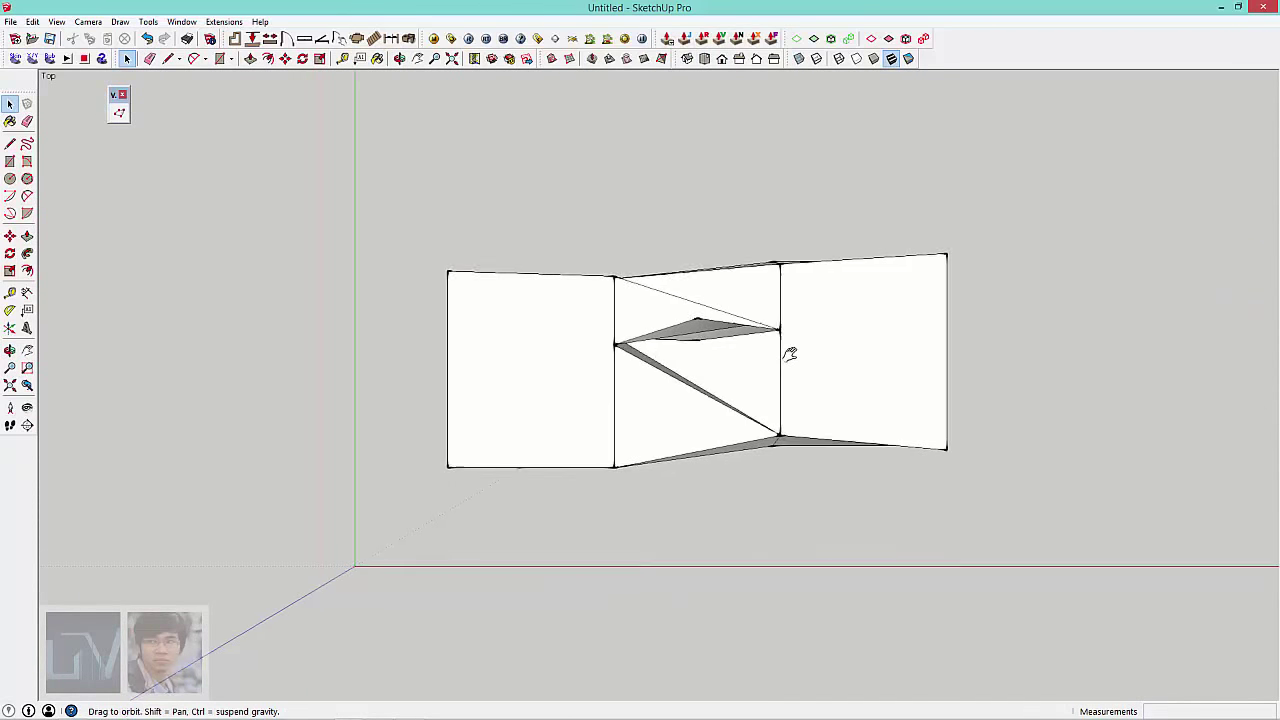
pyautogui.click(119, 116)
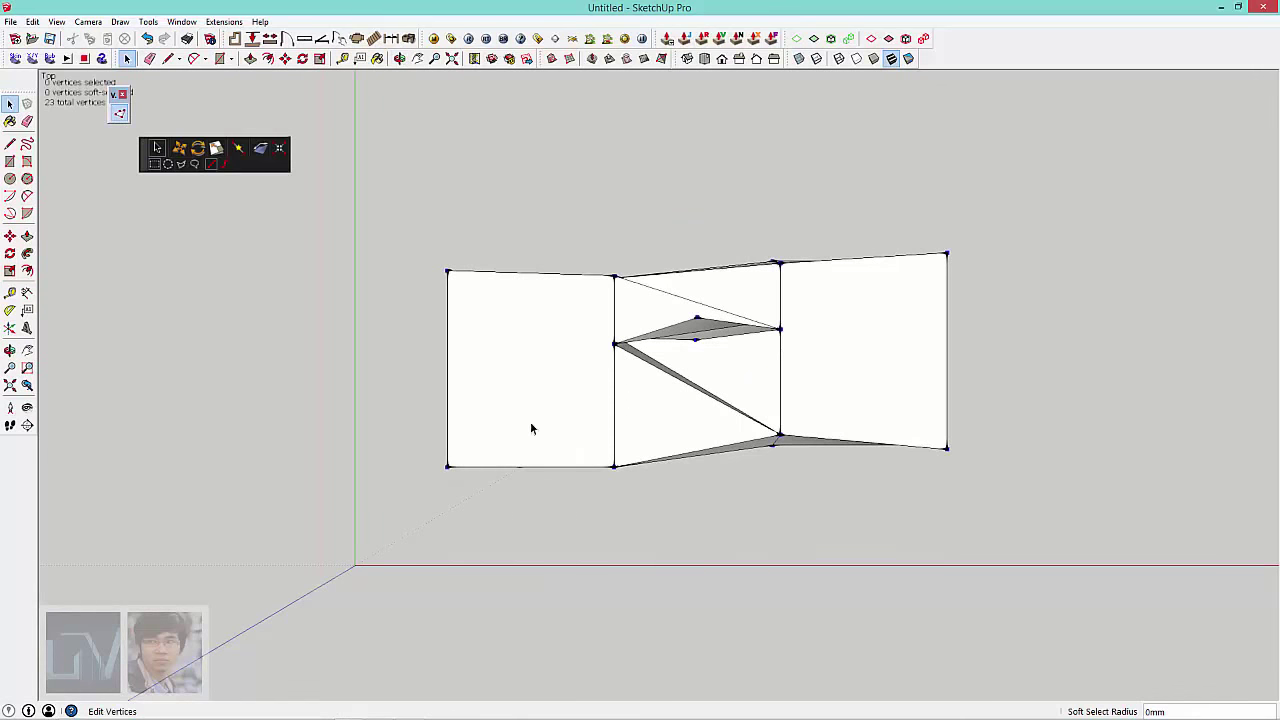
pyautogui.moveTo(328, 214); pyautogui.dragTo(634, 572)
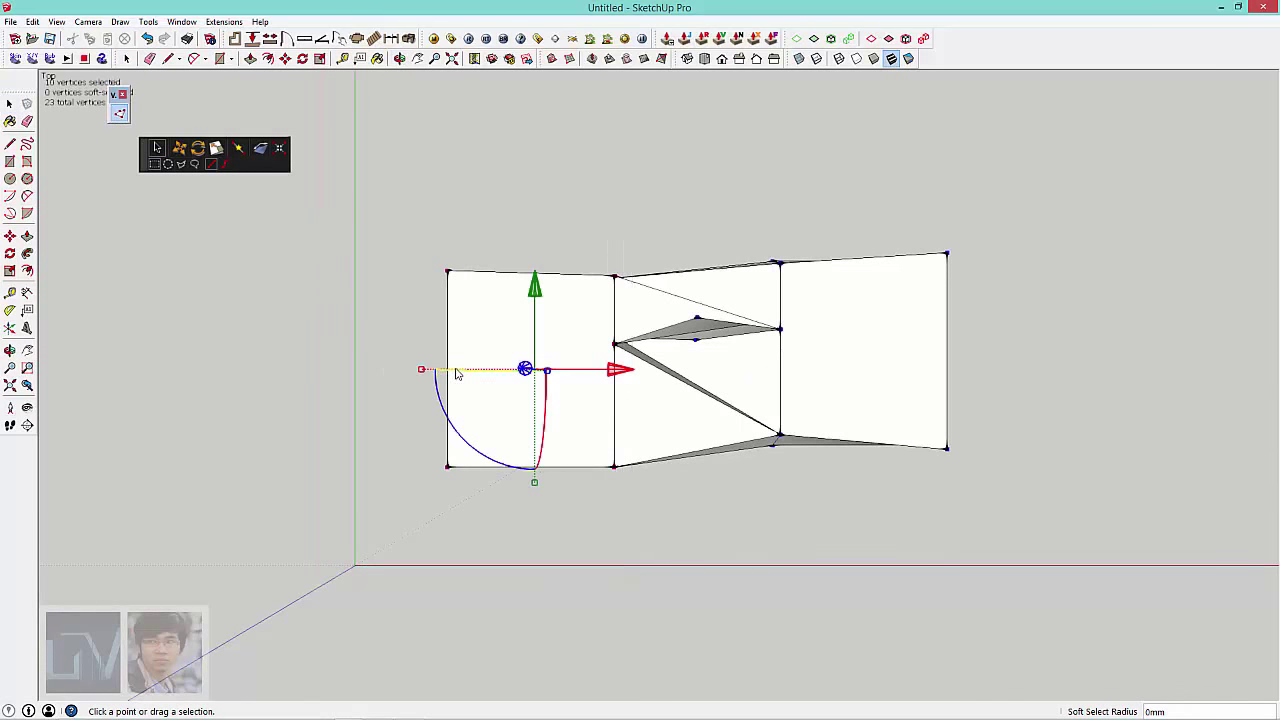
pyautogui.moveTo(578, 372); pyautogui.dragTo(588, 369)
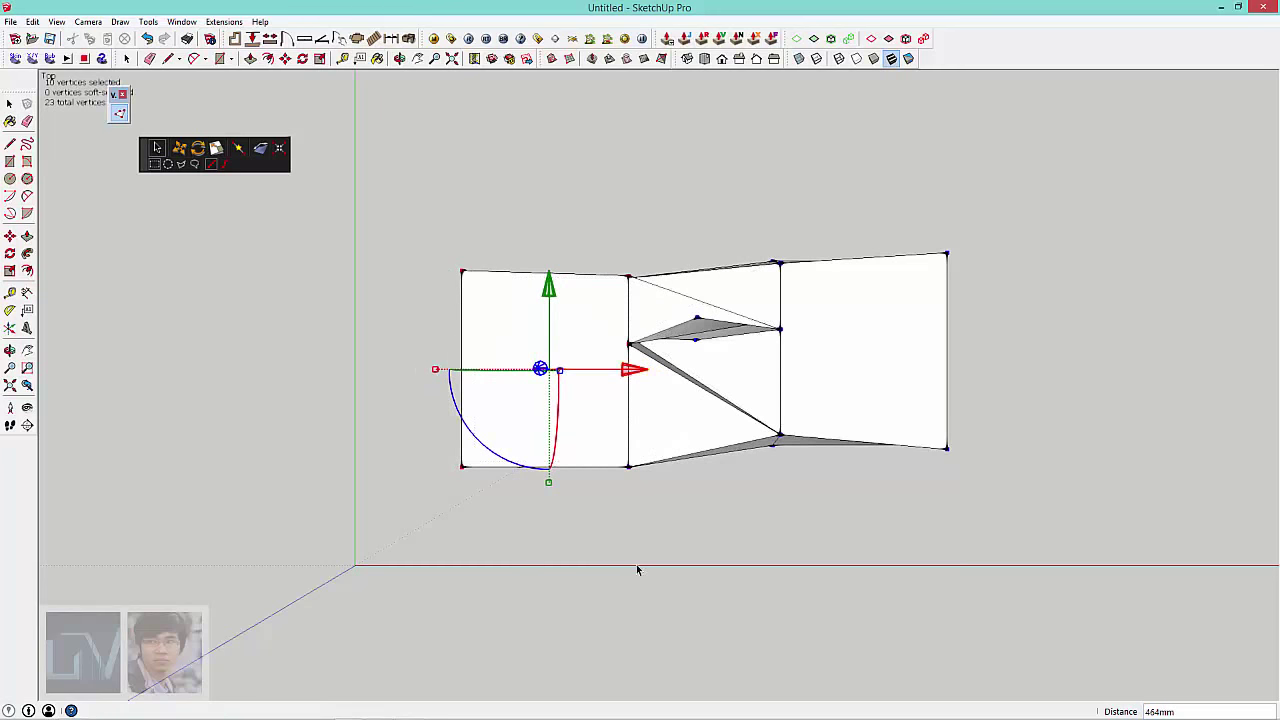
pyautogui.click(408, 259)
pyautogui.moveTo(408, 259); pyautogui.dragTo(478, 413)
pyautogui.moveTo(524, 373); pyautogui.dragTo(492, 370)
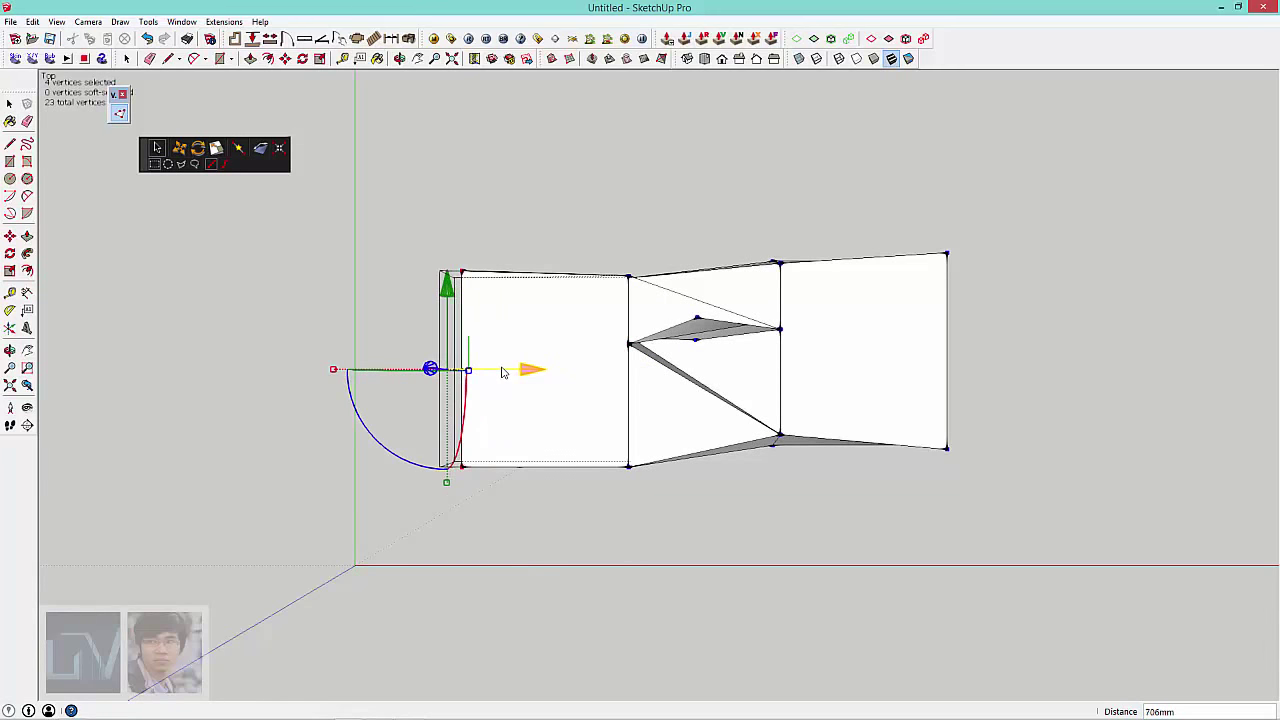
pyautogui.click(620, 572)
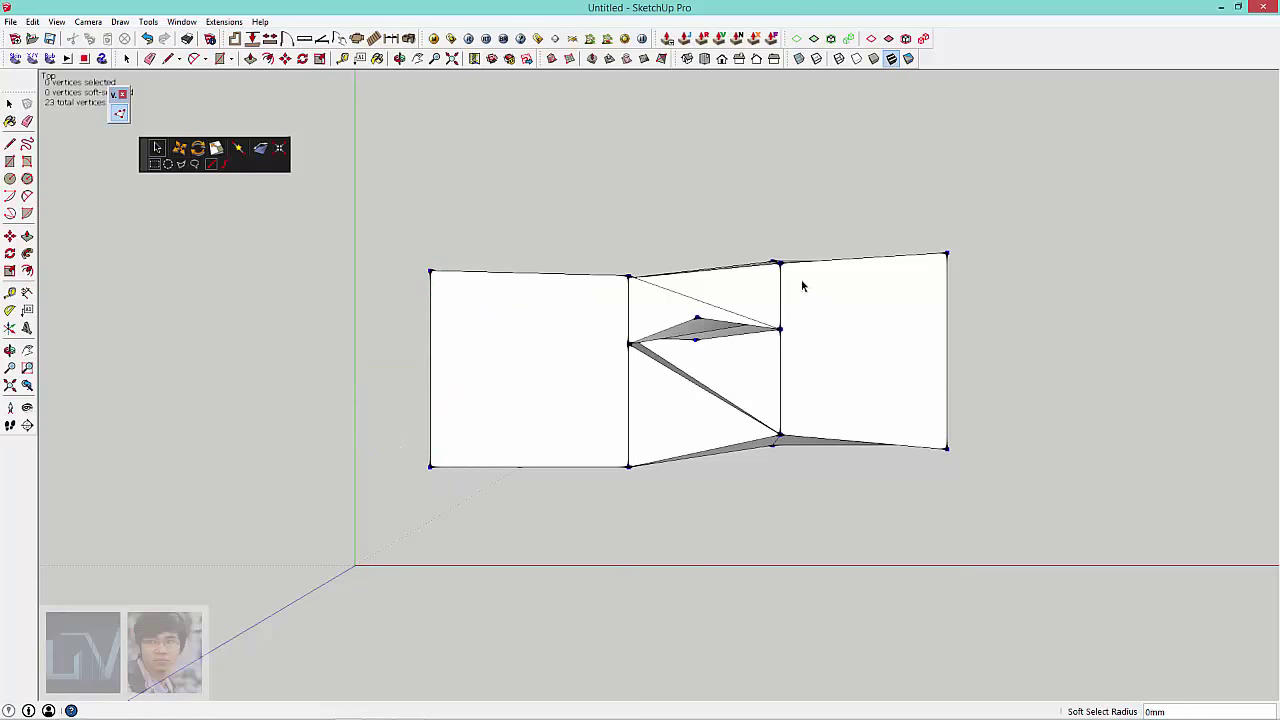
# Step: Shift the right fold-line vertices slightly left and select the right panel's edge vertices
pyautogui.moveTo(828, 537); pyautogui.dragTo(830, 537)
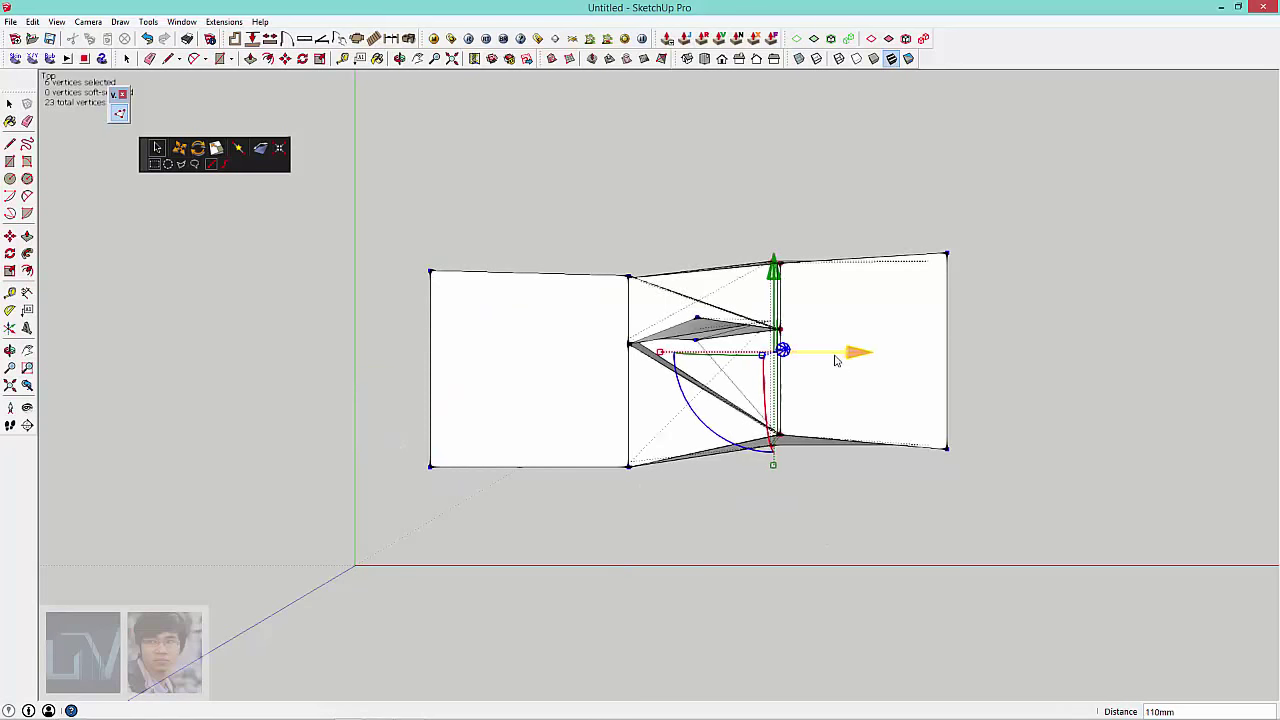
pyautogui.moveTo(834, 354); pyautogui.dragTo(822, 354)
pyautogui.click(856, 361)
pyautogui.moveTo(1020, 517); pyautogui.dragTo(1018, 515)
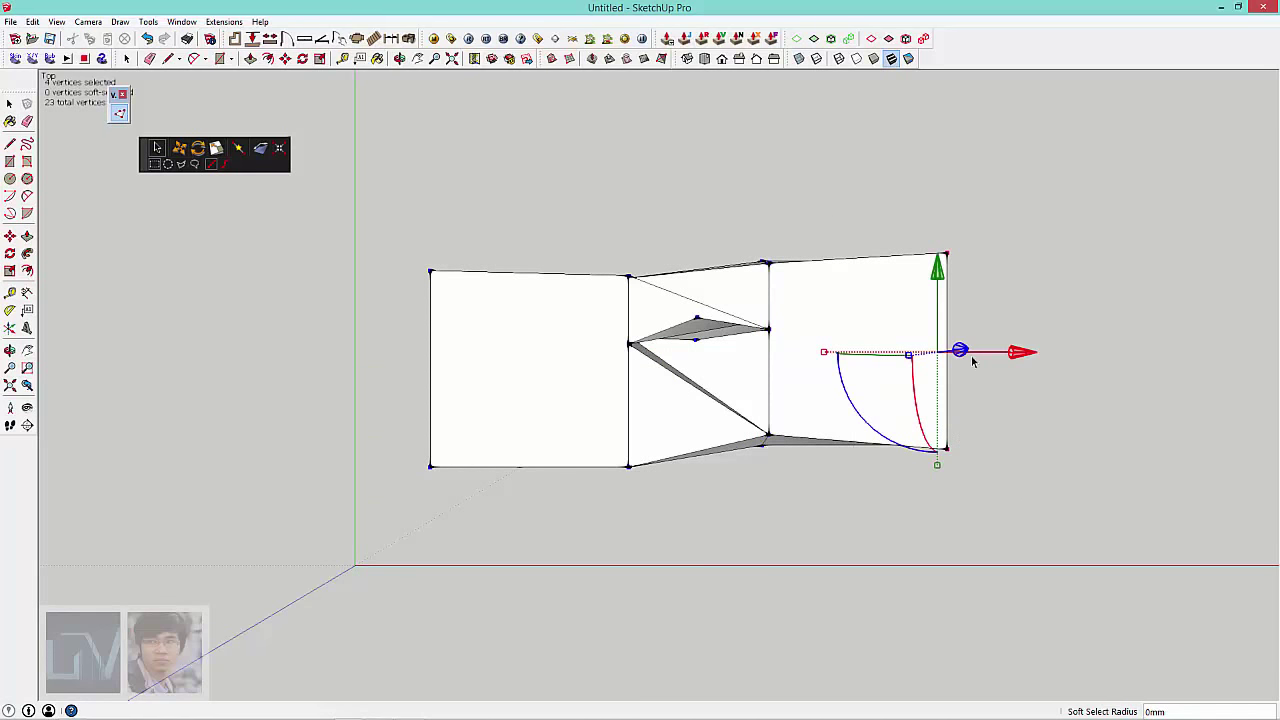
pyautogui.scroll(-2, 1020, 517)
pyautogui.keyDown('shift'); pyautogui.moveTo(899, 522); pyautogui.dragTo(876, 515, button='middle'); pyautogui.keyUp('shift')
pyautogui.scroll(2, 760, 510)
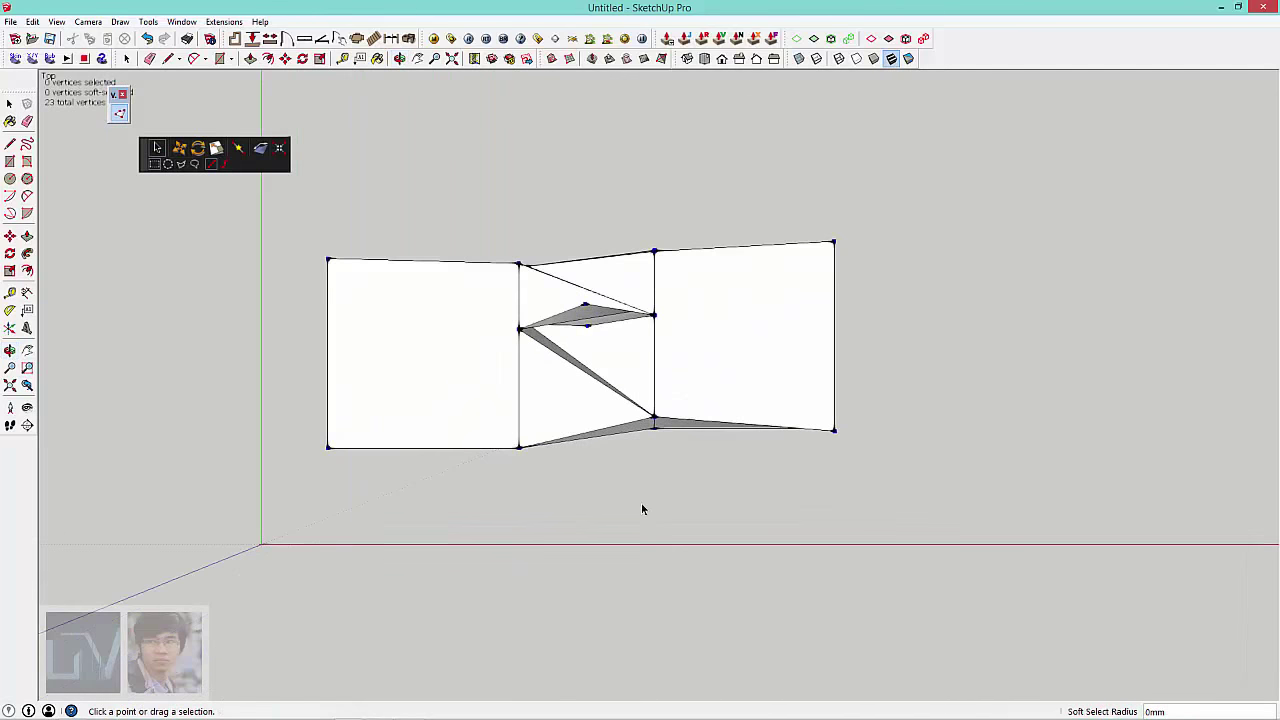
pyautogui.scroll(1, 650, 505)
pyautogui.keyDown('shift'); pyautogui.moveTo(657, 500); pyautogui.dragTo(535, 358, button='middle'); pyautogui.keyUp('shift')
pyautogui.scroll(-1, 535, 358)
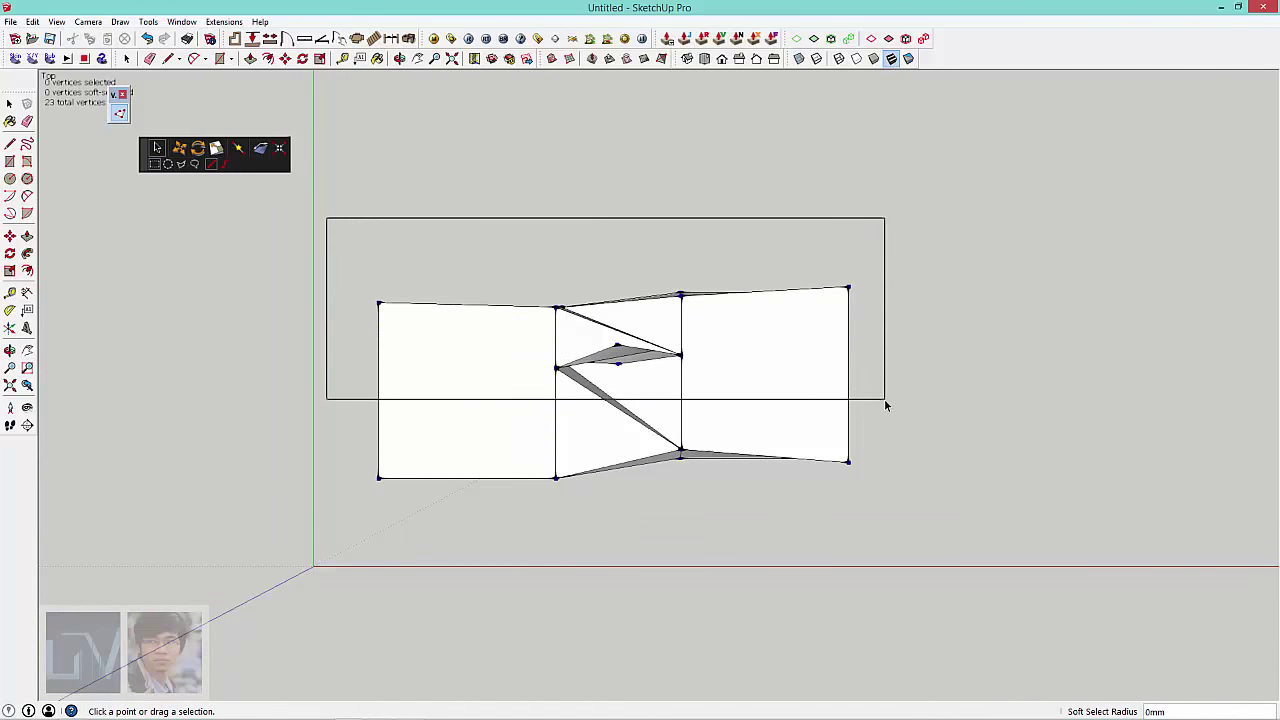
# Step: Raise the top-edge vertices slightly, then exit Vertex Tools and orbit into perspective
pyautogui.moveTo(866, 362); pyautogui.dragTo(845, 329)
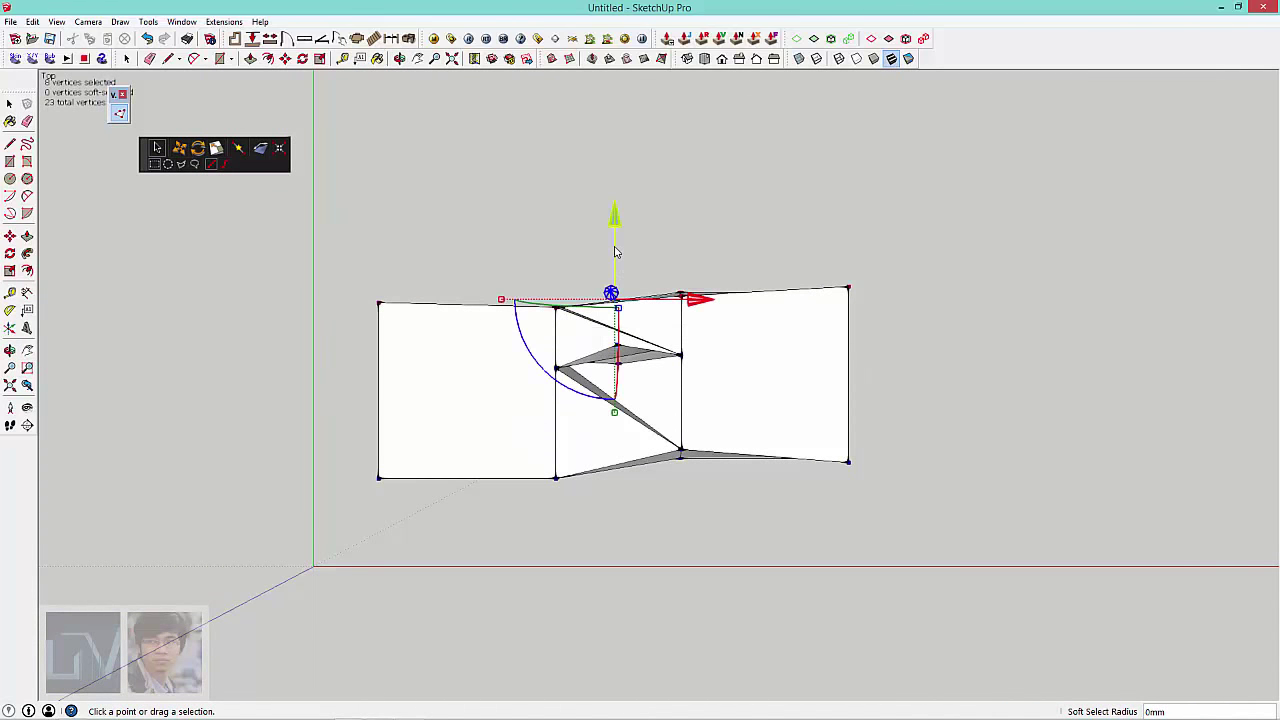
pyautogui.moveTo(614, 249); pyautogui.dragTo(614, 229)
pyautogui.click(529, 413)
pyautogui.moveTo(529, 413)
pyautogui.mouseDown(button='middle')
pyautogui.moveTo(768, 146)
pyautogui.moveTo(698, 471)
pyautogui.mouseUp(button='middle')
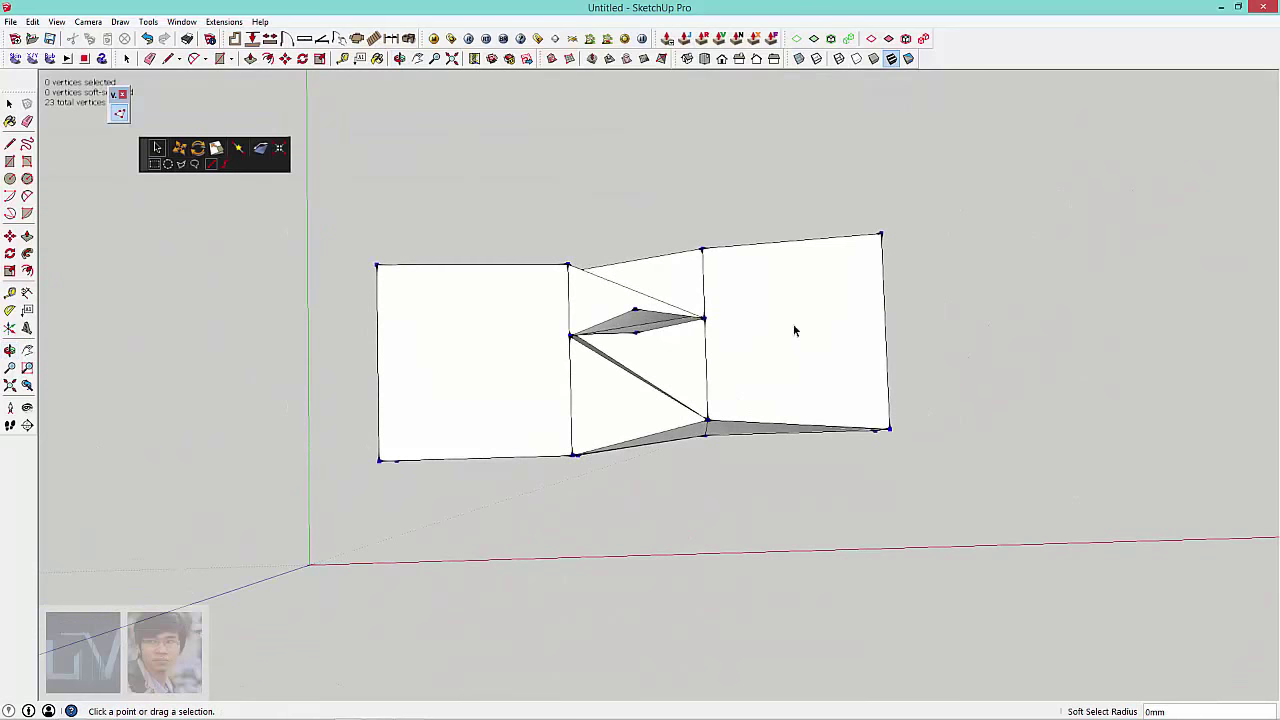
pyautogui.moveTo(723, 380)
pyautogui.keyDown('shift'); pyautogui.mouseDown(button='middle')
pyautogui.moveTo(766, 397)
pyautogui.moveTo(780, 451)
pyautogui.mouseUp(button='middle'); pyautogui.keyUp('shift')
pyautogui.press('space')
pyautogui.scroll(3, 780, 451)
pyautogui.scroll(3, 731, 395)
pyautogui.moveTo(731, 395)
pyautogui.mouseDown(button='middle')
pyautogui.moveTo(757, 294)
pyautogui.moveTo(854, 420)
pyautogui.moveTo(682, 339)
pyautogui.mouseUp(button='middle')
pyautogui.scroll(-3, 800, 429)
# Step: Divide the long edge of the grey triangular fold into 2 segments
pyautogui.scroll(3, 724, 399)
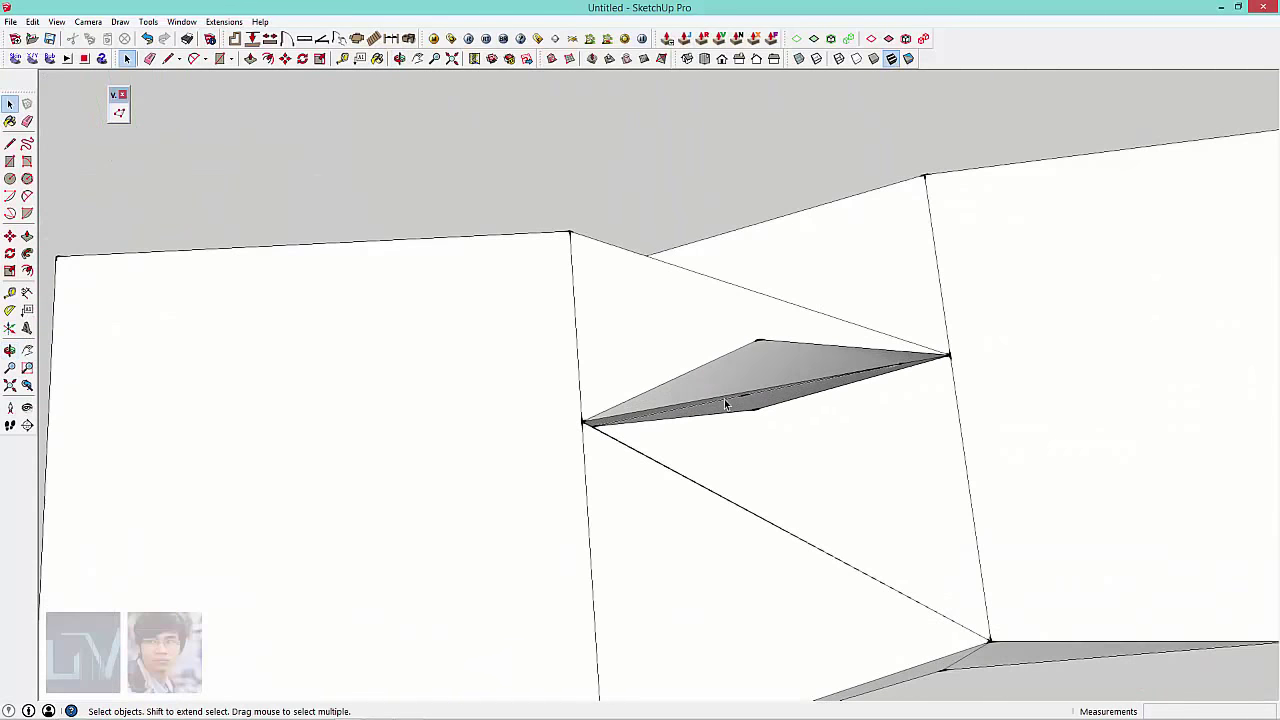
pyautogui.scroll(2, 724, 399)
pyautogui.click(717, 403)
pyautogui.rightClick(717, 403)
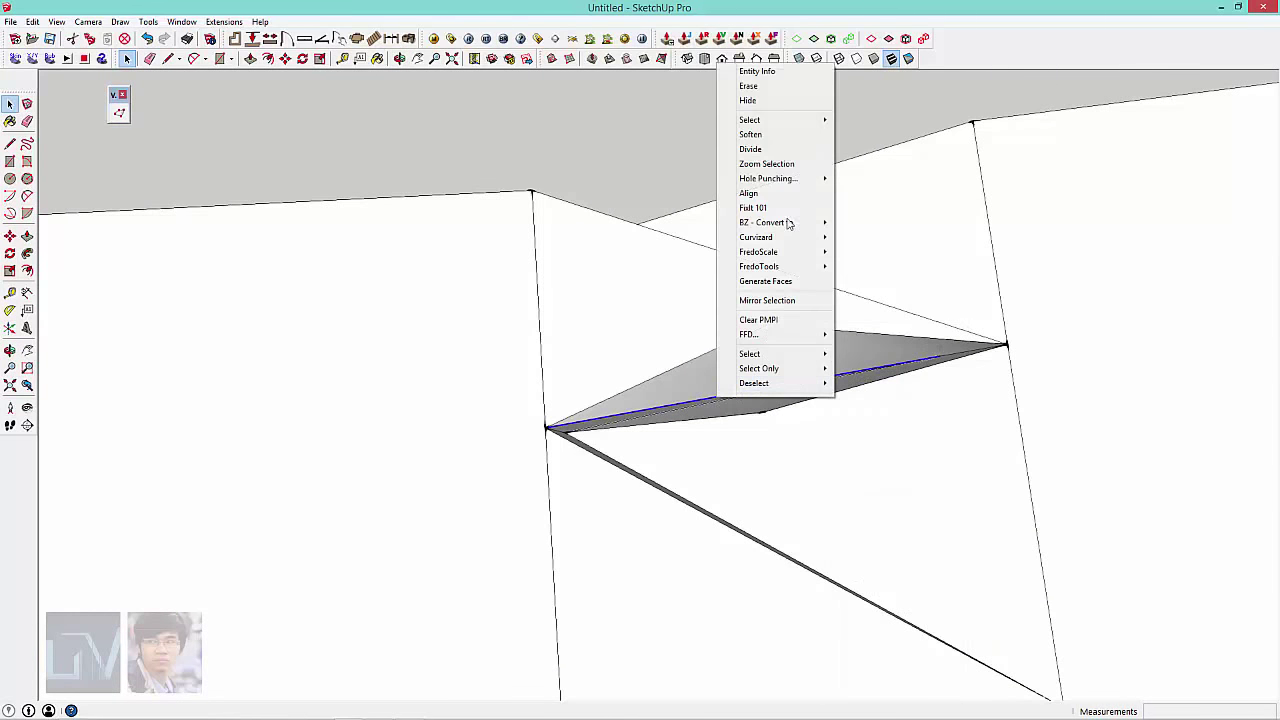
pyautogui.click(756, 149)
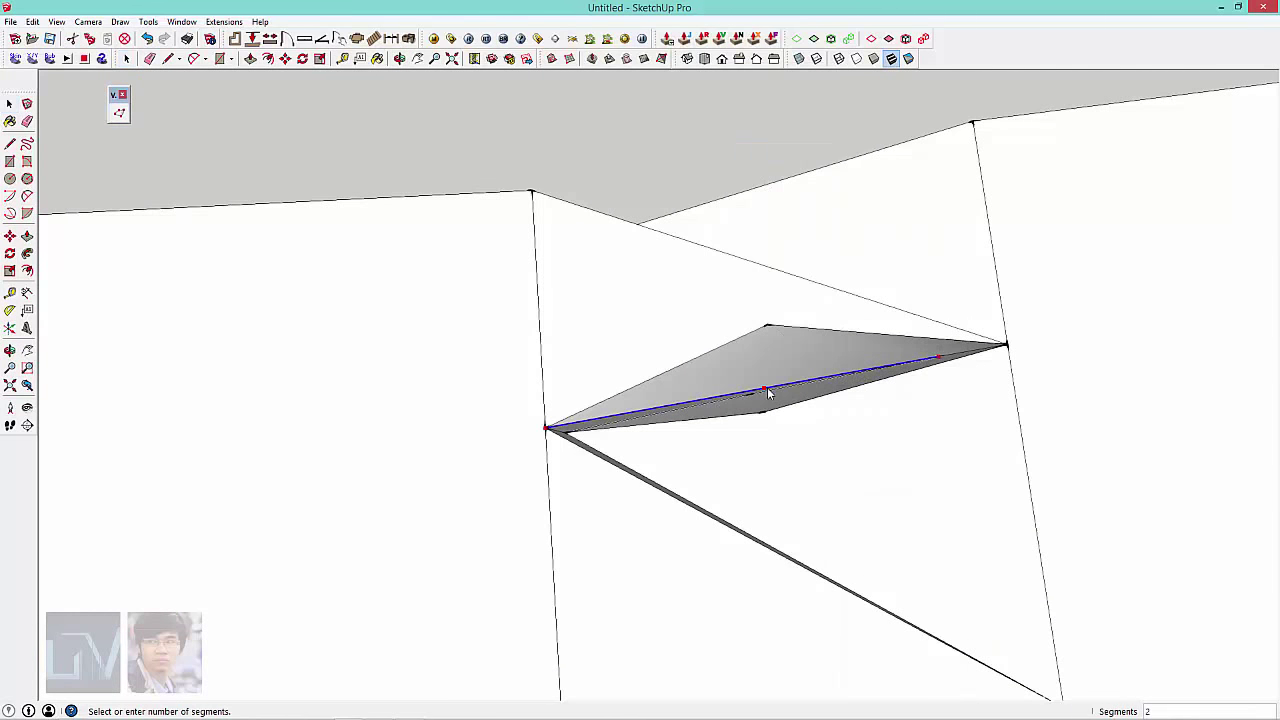
pyautogui.click(761, 391)
pyautogui.scroll(2, 761, 391)
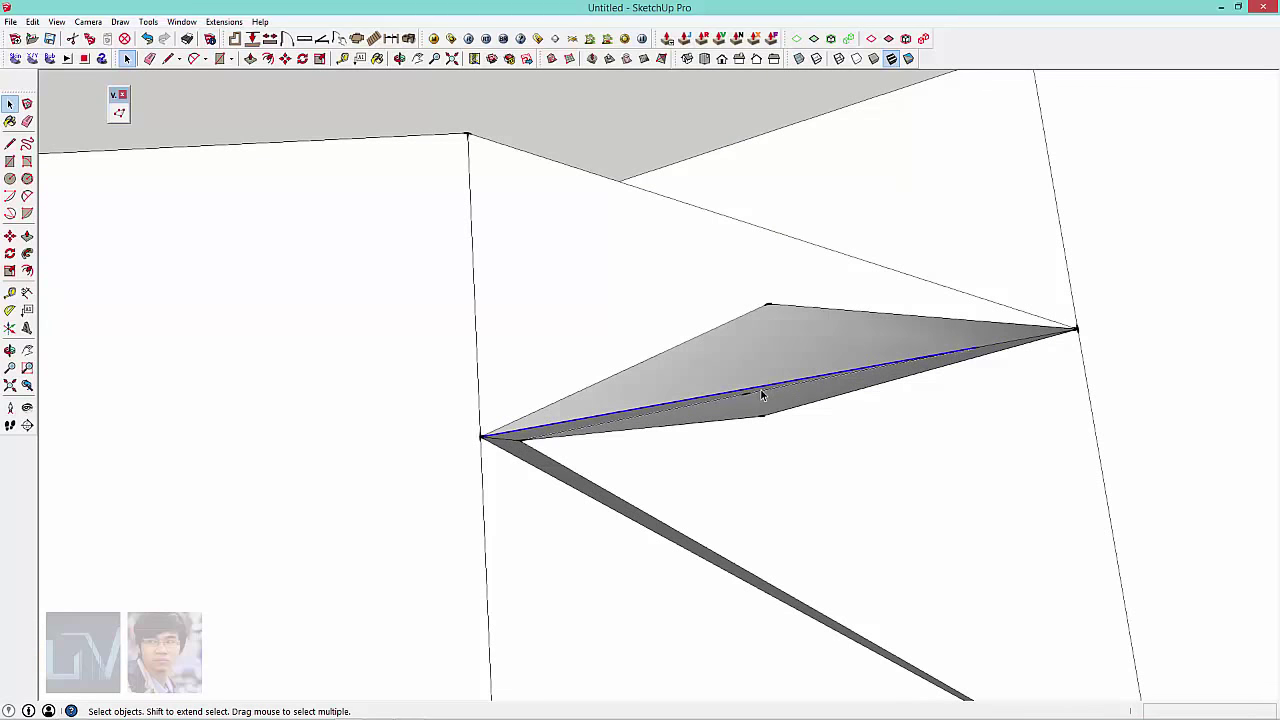
pyautogui.rightClick(761, 391)
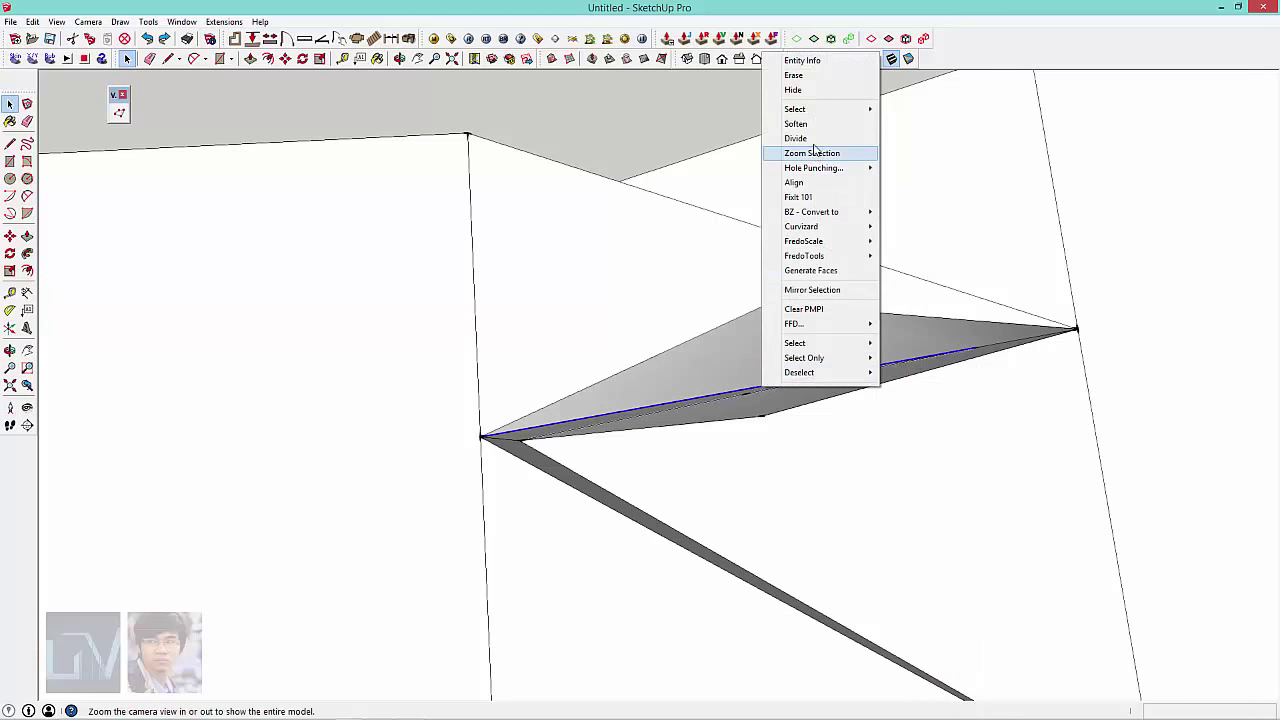
pyautogui.click(812, 140)
pyautogui.click(765, 389)
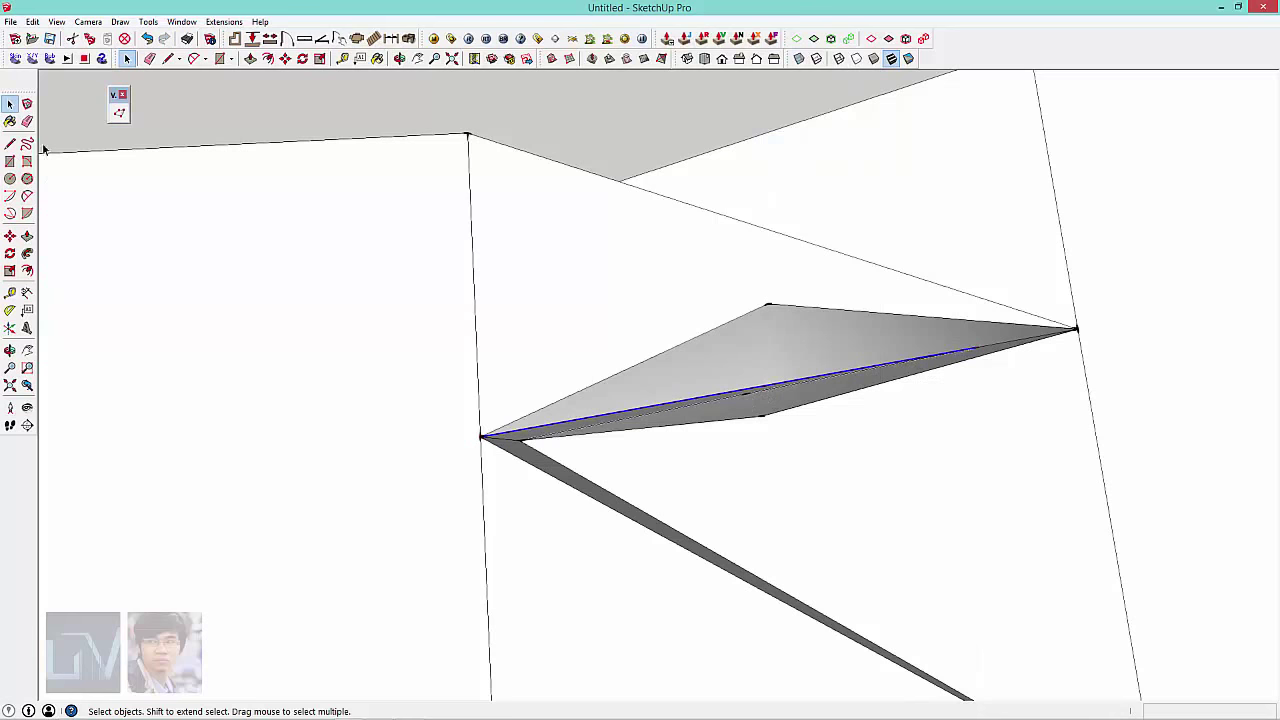
# Step: Shift the new midpoint vertex about 85mm with Vertex Tools to slim the folded sliver
pyautogui.click(120, 114)
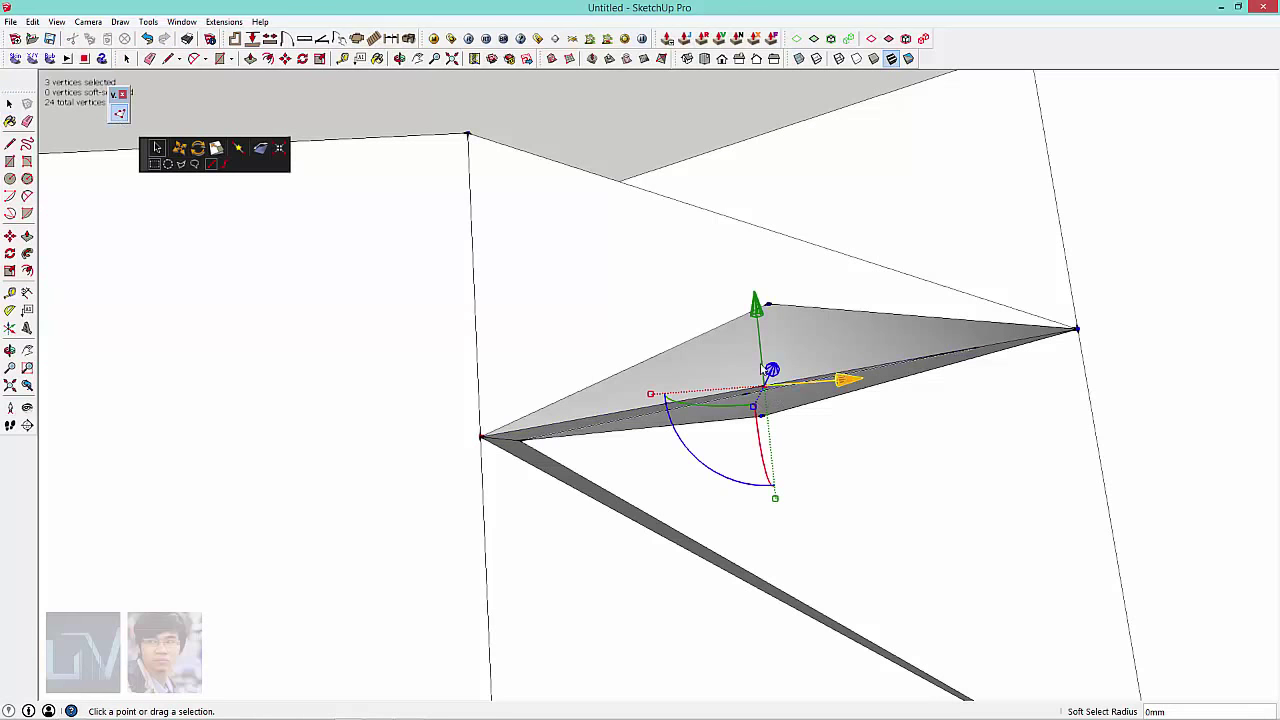
pyautogui.moveTo(762, 370); pyautogui.dragTo(760, 352)
pyautogui.press('space')
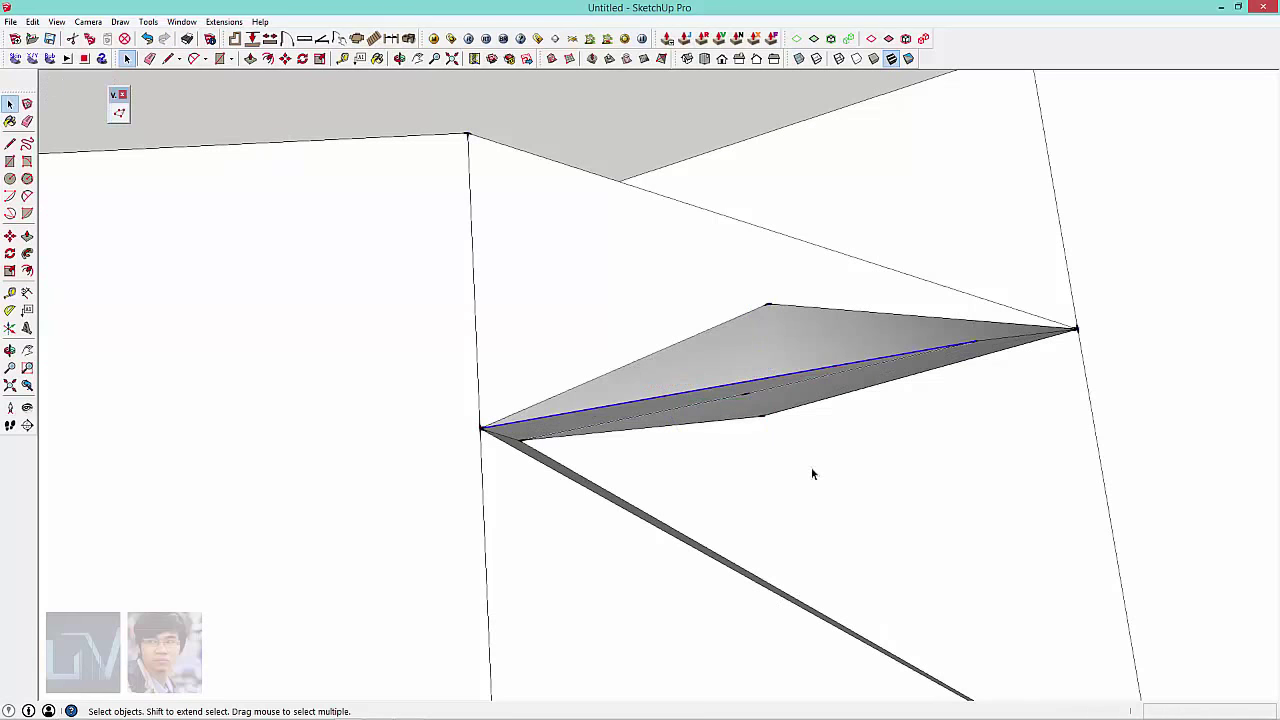
pyautogui.hotkey('ctrl', 'z')
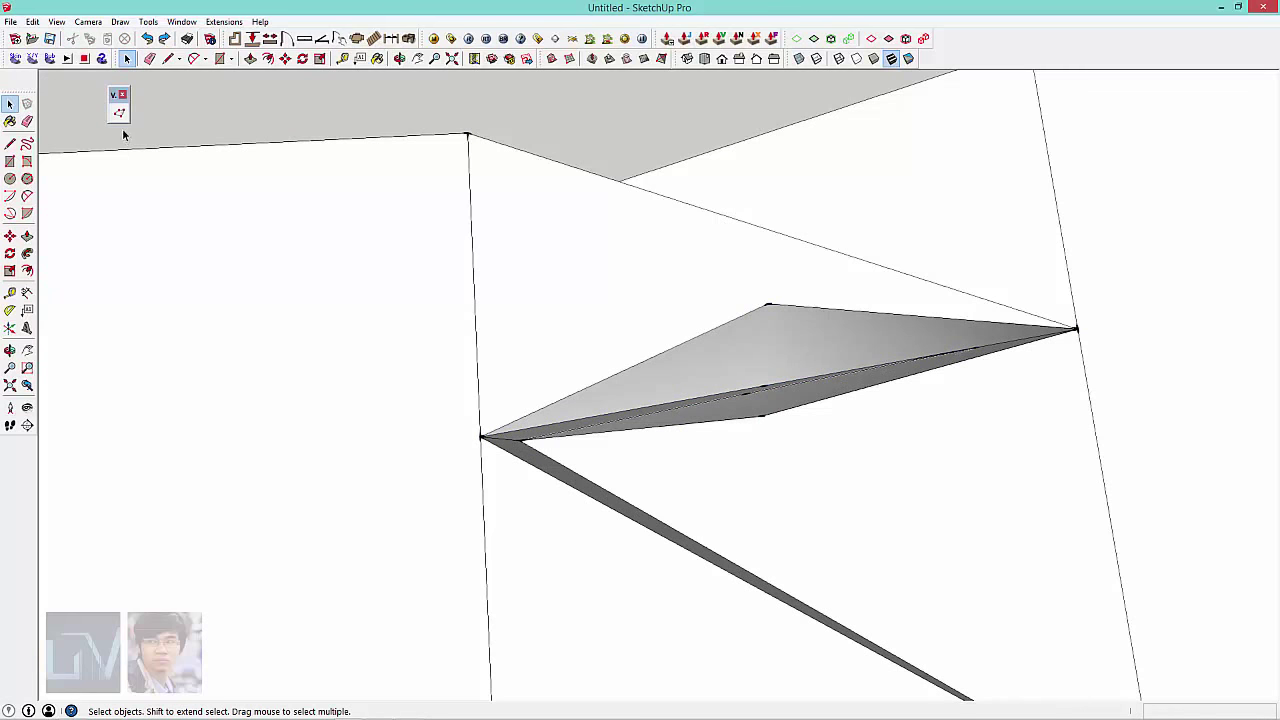
pyautogui.click(119, 113)
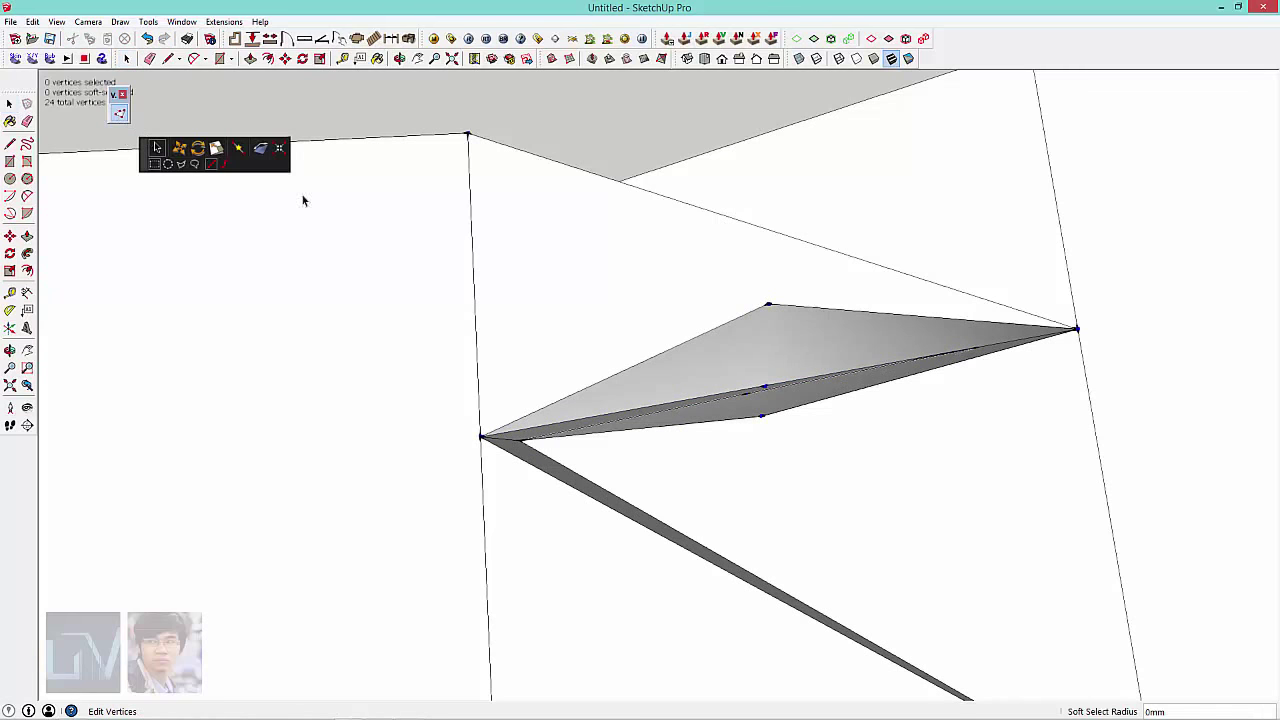
pyautogui.click(763, 390)
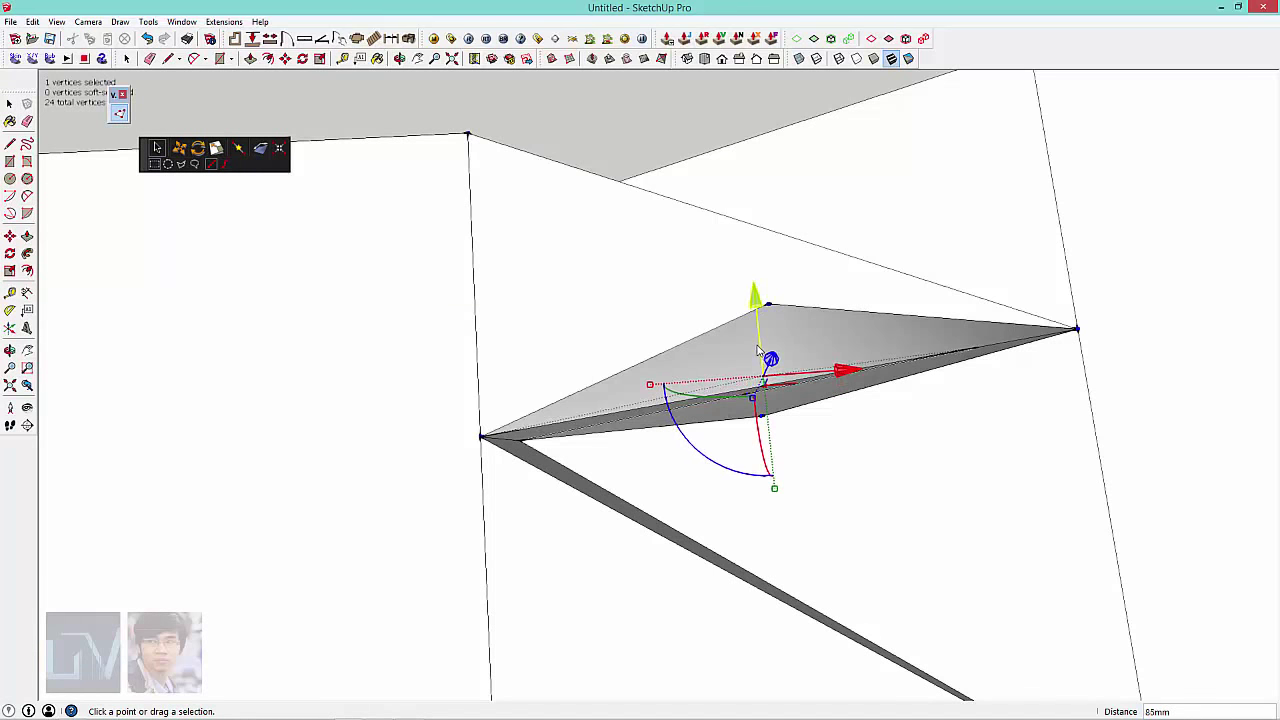
pyautogui.scroll(-2, 717, 403)
pyautogui.press('space')
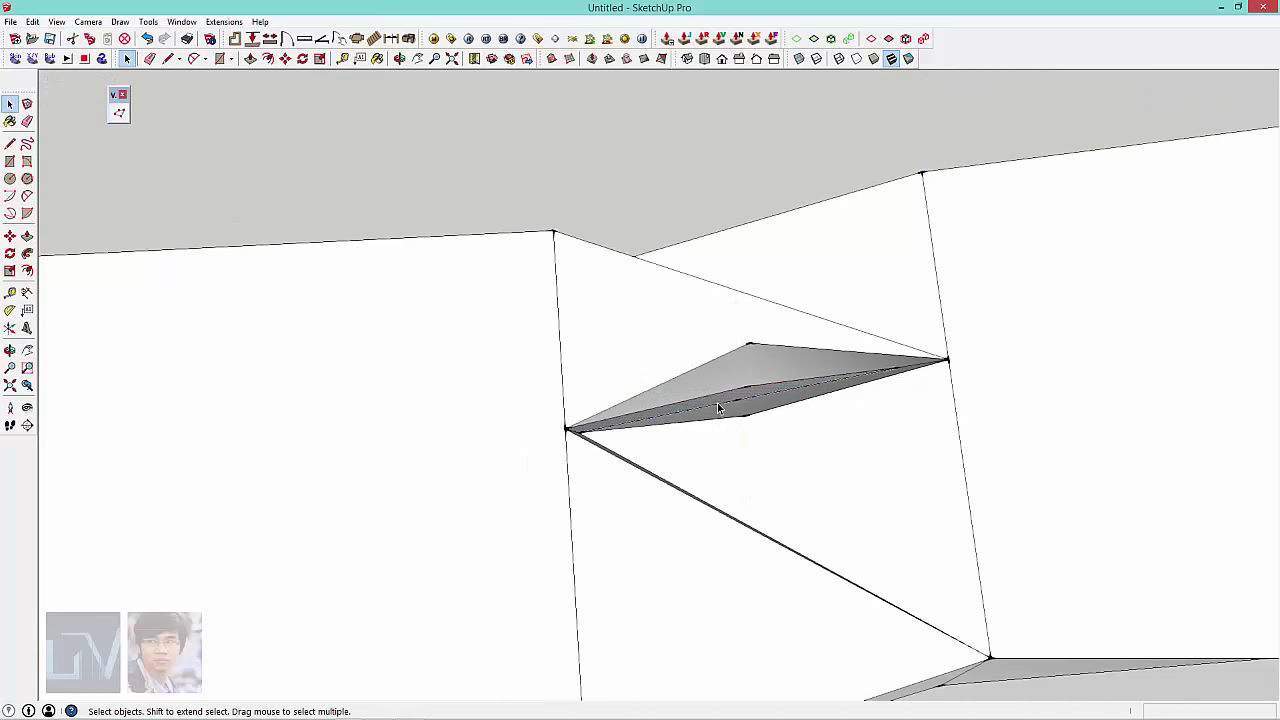
pyautogui.click(710, 405)
pyautogui.scroll(-1, 703, 414)
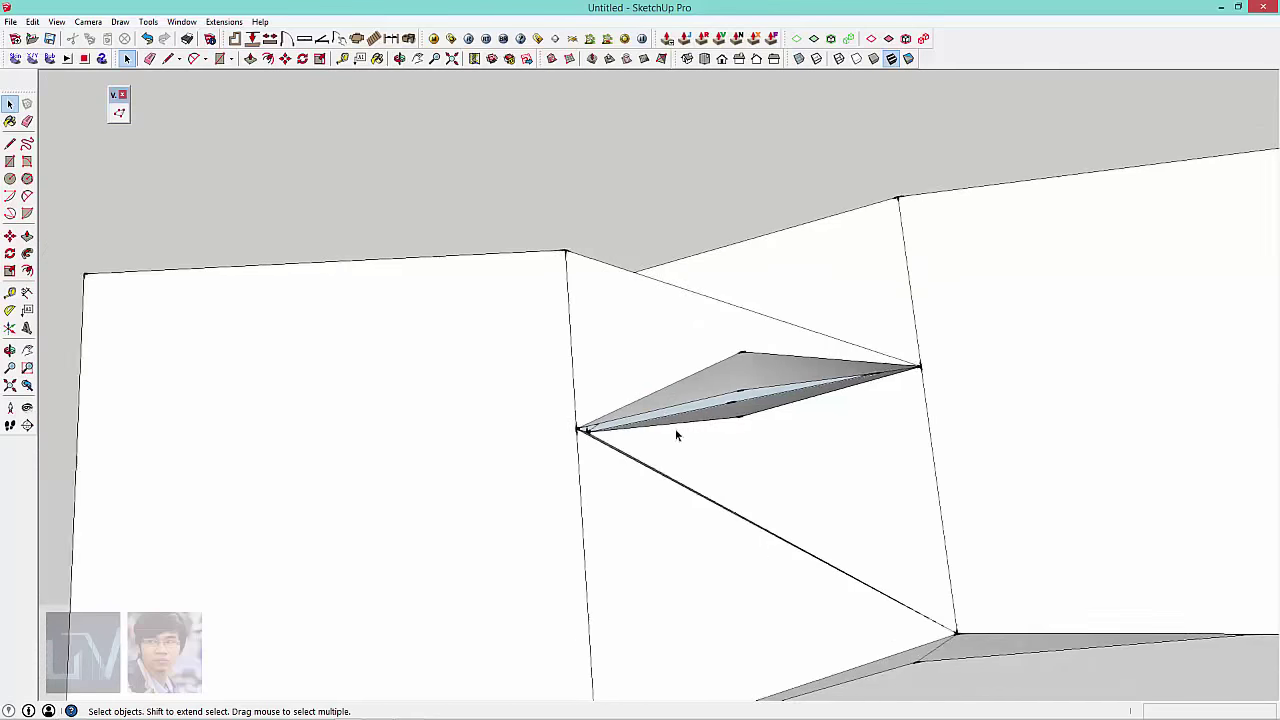
pyautogui.moveTo(675, 428)
pyautogui.mouseDown(button='middle')
pyautogui.moveTo(400, 266)
pyautogui.moveTo(677, 397)
pyautogui.moveTo(473, 426)
pyautogui.moveTo(494, 386)
pyautogui.moveTo(451, 520)
pyautogui.moveTo(486, 449)
pyautogui.moveTo(698, 476)
pyautogui.moveTo(657, 451)
pyautogui.moveTo(643, 349)
pyautogui.moveTo(590, 432)
pyautogui.mouseUp(button='middle')
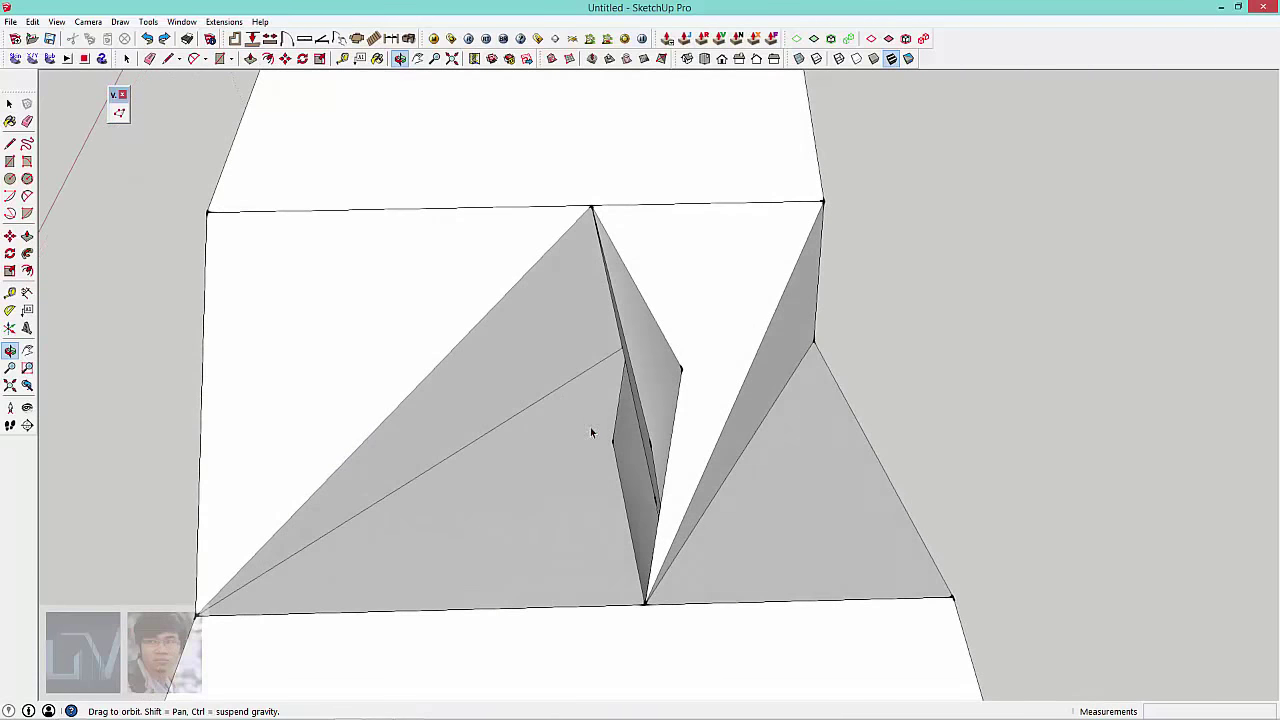
# Step: Push the central fold vertex 164mm sideways with Vertex Tools
pyautogui.click(119, 112)
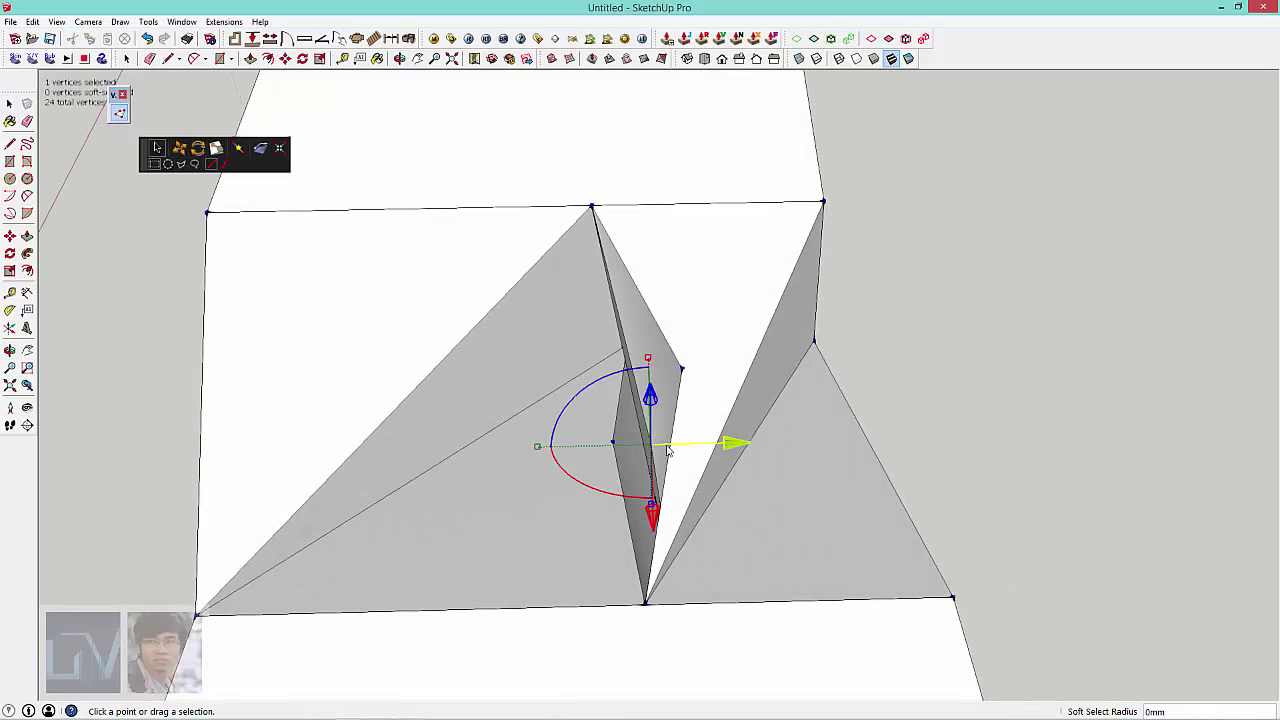
pyautogui.moveTo(668, 452); pyautogui.dragTo(672, 455)
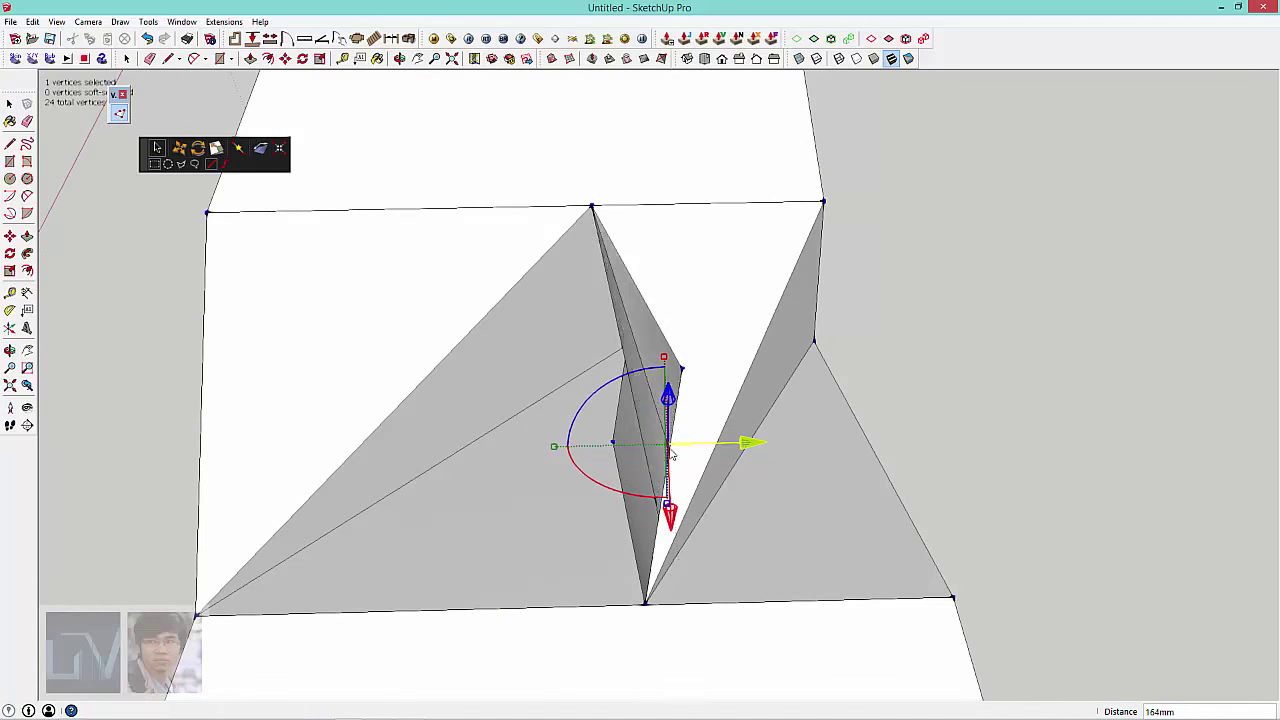
pyautogui.moveTo(672, 455)
pyautogui.mouseDown(button='middle')
pyautogui.moveTo(936, 315)
pyautogui.moveTo(543, 554)
pyautogui.moveTo(390, 385)
pyautogui.moveTo(784, 510)
pyautogui.moveTo(591, 583)
pyautogui.moveTo(589, 382)
pyautogui.moveTo(588, 451)
pyautogui.mouseUp(button='middle')
pyautogui.press('space')
pyautogui.press('space')
# Step: Inspect the deepened crease, switch to Top view and select the whole folded model
pyautogui.moveTo(643, 509)
pyautogui.mouseDown(button='middle')
pyautogui.moveTo(520, 418)
pyautogui.moveTo(677, 423)
pyautogui.moveTo(658, 476)
pyautogui.mouseUp(button='middle')
pyautogui.scroll(-2, 658, 476)
pyautogui.scroll(-2, 640, 568)
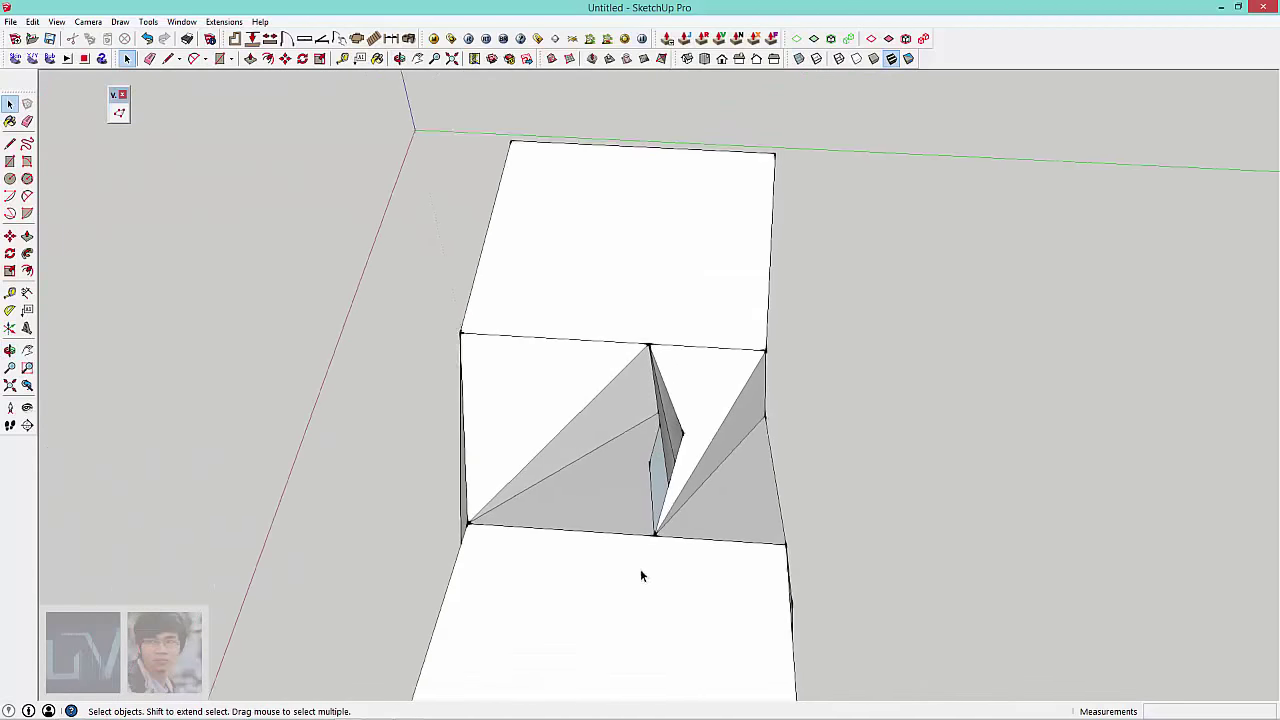
pyautogui.moveTo(642, 576)
pyautogui.mouseDown(button='middle')
pyautogui.moveTo(486, 486)
pyautogui.moveTo(720, 351)
pyautogui.moveTo(657, 209)
pyautogui.moveTo(647, 258)
pyautogui.moveTo(674, 405)
pyautogui.moveTo(800, 400)
pyautogui.moveTo(672, 428)
pyautogui.moveTo(777, 489)
pyautogui.moveTo(690, 320)
pyautogui.mouseUp(button='middle')
pyautogui.scroll(2, 672, 428)
pyautogui.click(721, 60)
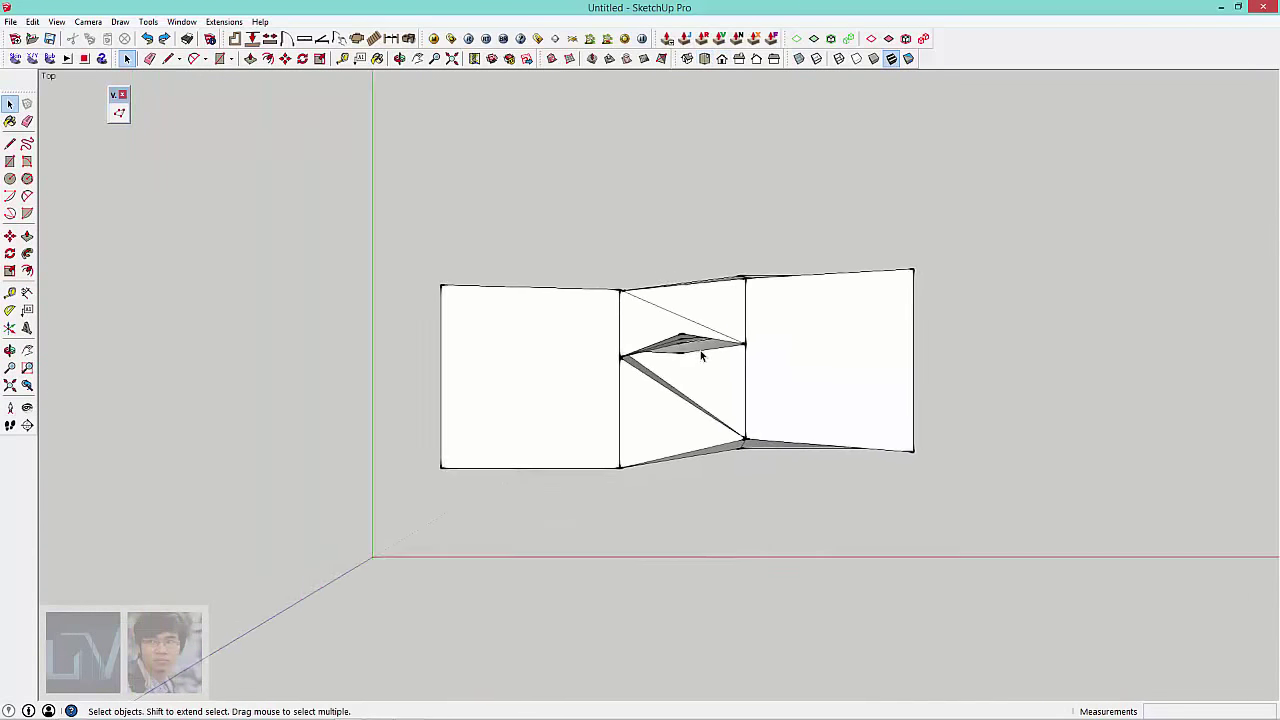
pyautogui.moveTo(289, 552); pyautogui.dragTo(295, 551)
pyautogui.moveTo(366, 551)
pyautogui.mouseDown(button='middle')
pyautogui.moveTo(477, 269)
pyautogui.moveTo(866, 257)
pyautogui.moveTo(388, 340)
pyautogui.moveTo(250, 150)
pyautogui.mouseUp(button='middle')
# Step: Turn on Hidden Geometry to reveal the mass's hidden edges
pyautogui.click(57, 21)
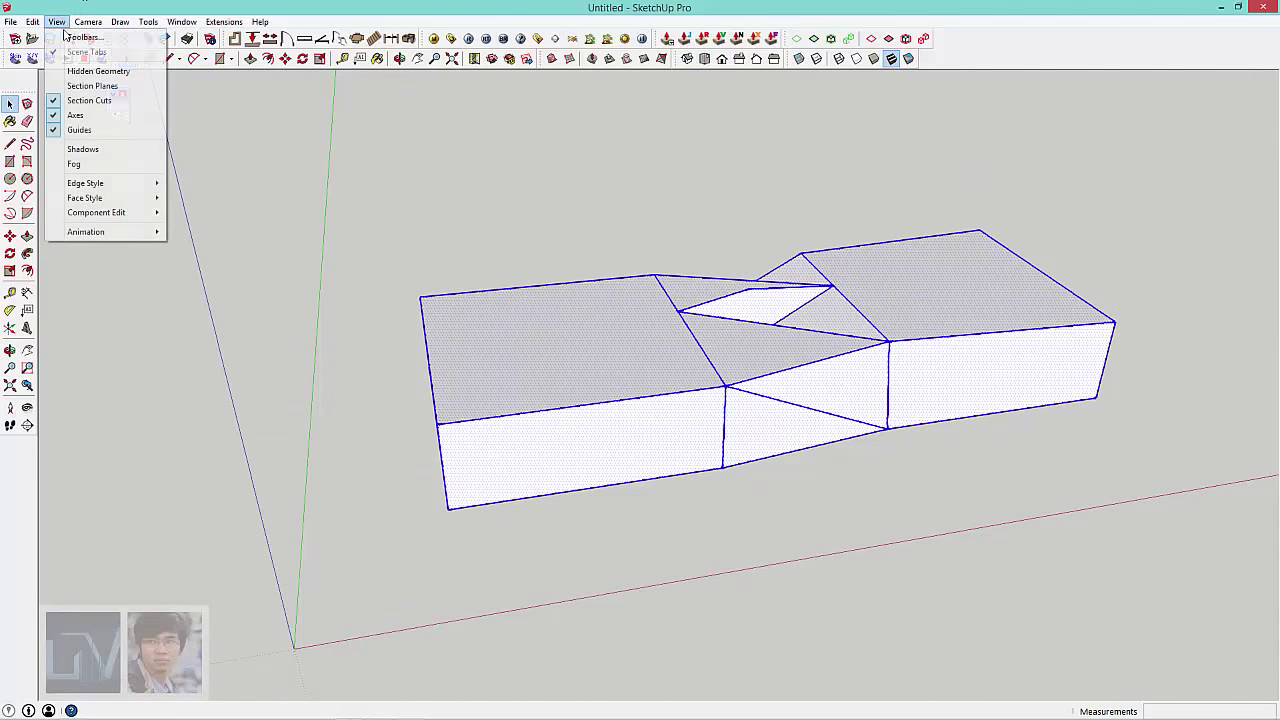
pyautogui.click(98, 71)
pyautogui.moveTo(786, 229)
pyautogui.mouseDown(button='middle')
pyautogui.moveTo(680, 289)
pyautogui.moveTo(531, 263)
pyautogui.moveTo(320, 190)
pyautogui.mouseUp(button='middle')
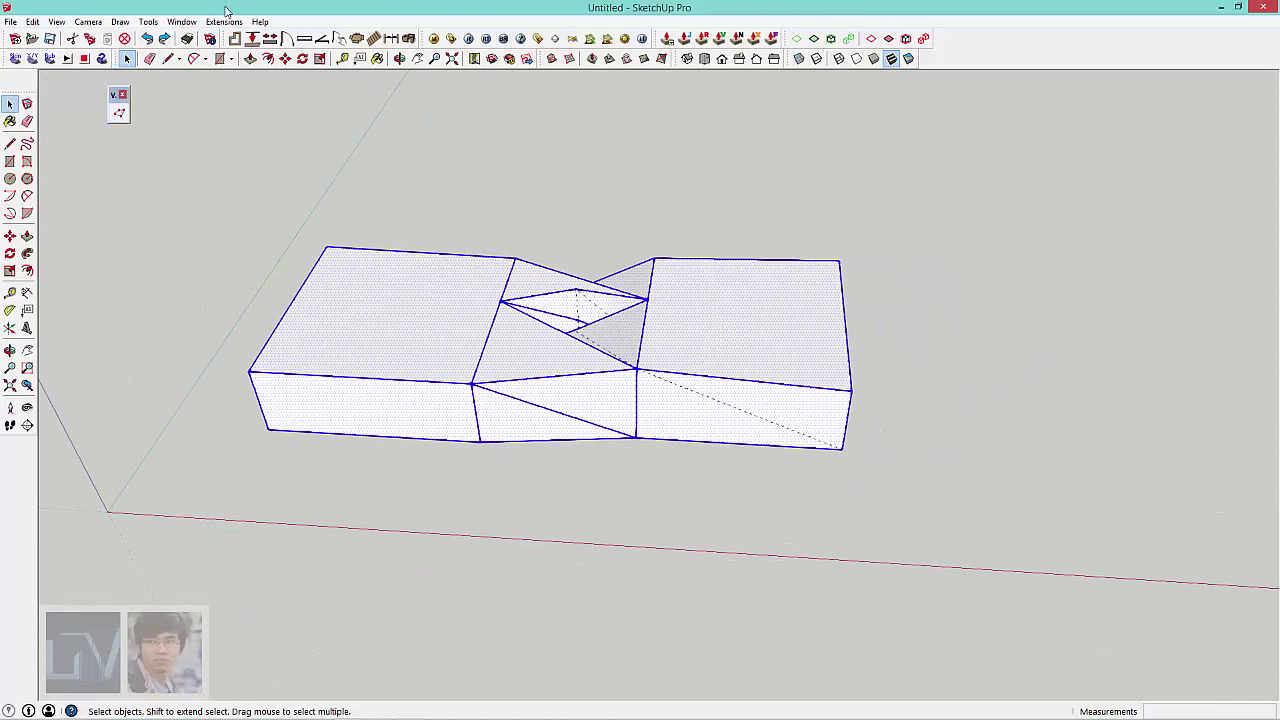
# Step: Enable the Artisan toolbar and apply Subdivide and Smooth to the mass twice
pyautogui.click(57, 21)
pyautogui.click(80, 40)
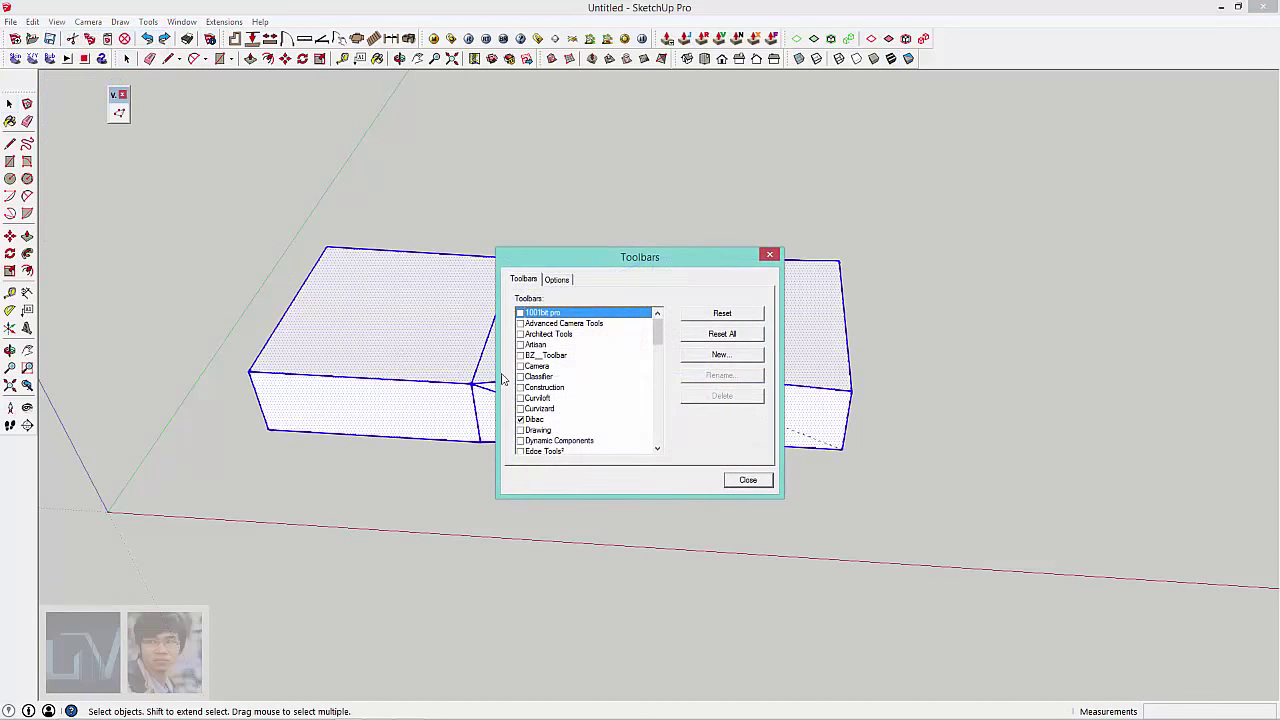
pyautogui.click(520, 344)
pyautogui.click(748, 480)
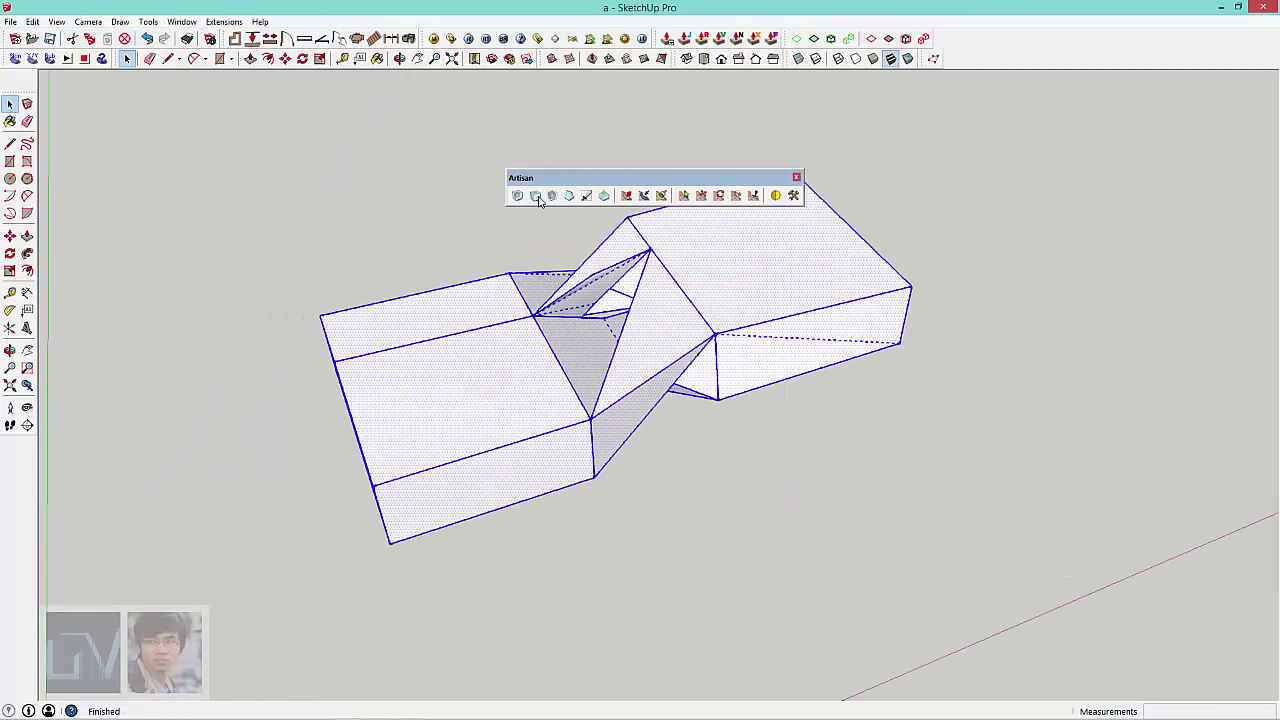
pyautogui.click(534, 195)
pyautogui.click(534, 195)
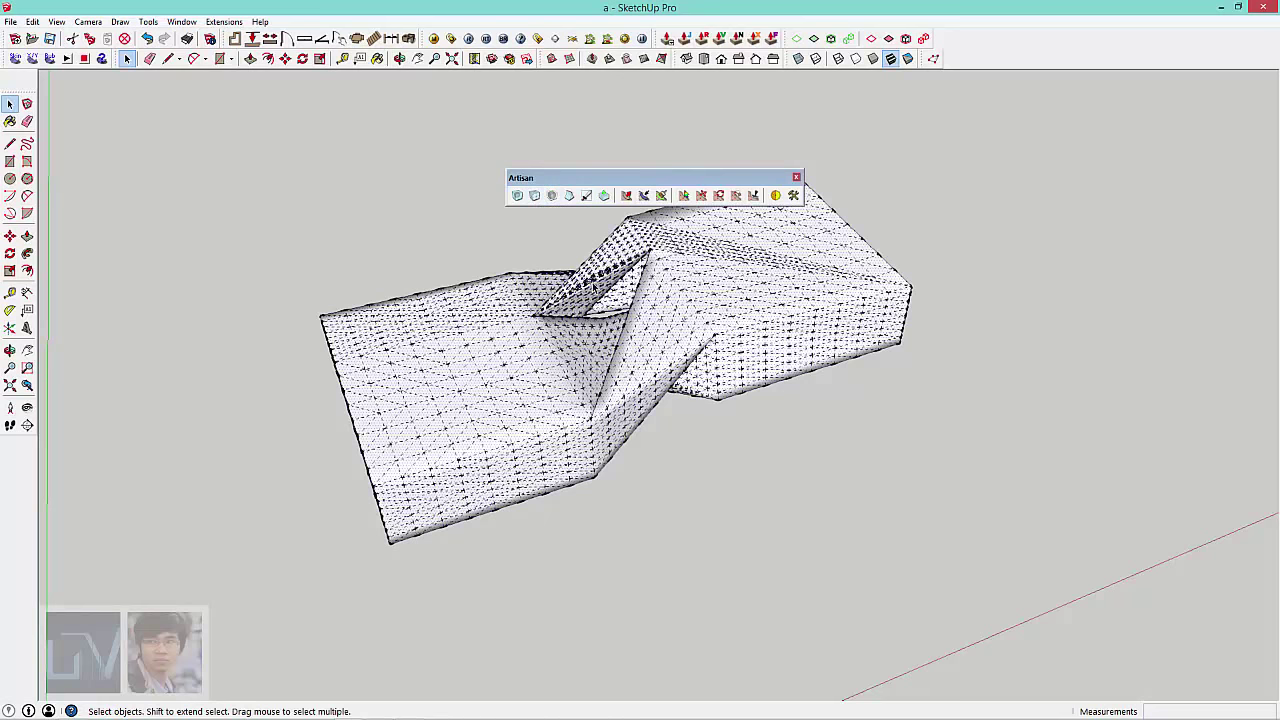
# Step: Select the whole twisted mesh and apply Artisan Subdivide and Smooth
pyautogui.moveTo(545, 258)
pyautogui.mouseDown(button='middle')
pyautogui.moveTo(550, 528)
pyautogui.moveTo(452, 355)
pyautogui.mouseUp(button='middle')
pyautogui.tripleClick(550, 528)
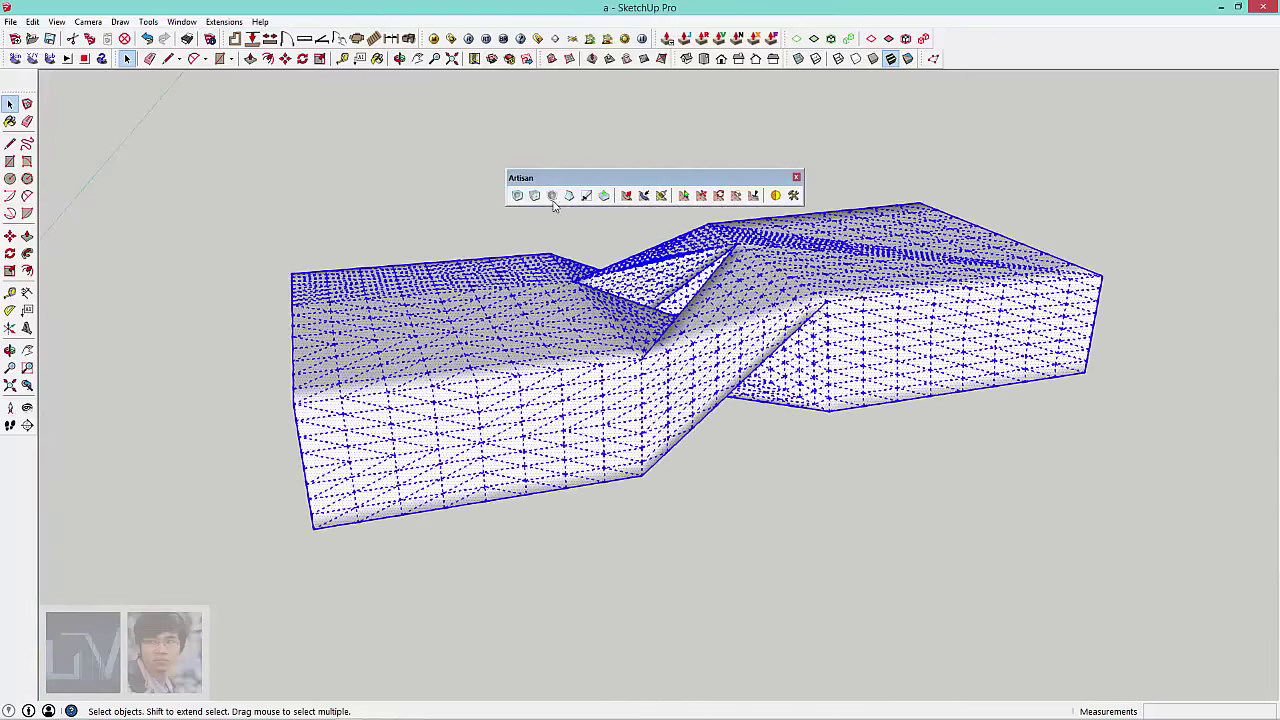
pyautogui.moveTo(573, 347); pyautogui.dragTo(583, 417, button='middle')
pyautogui.click(793, 470)
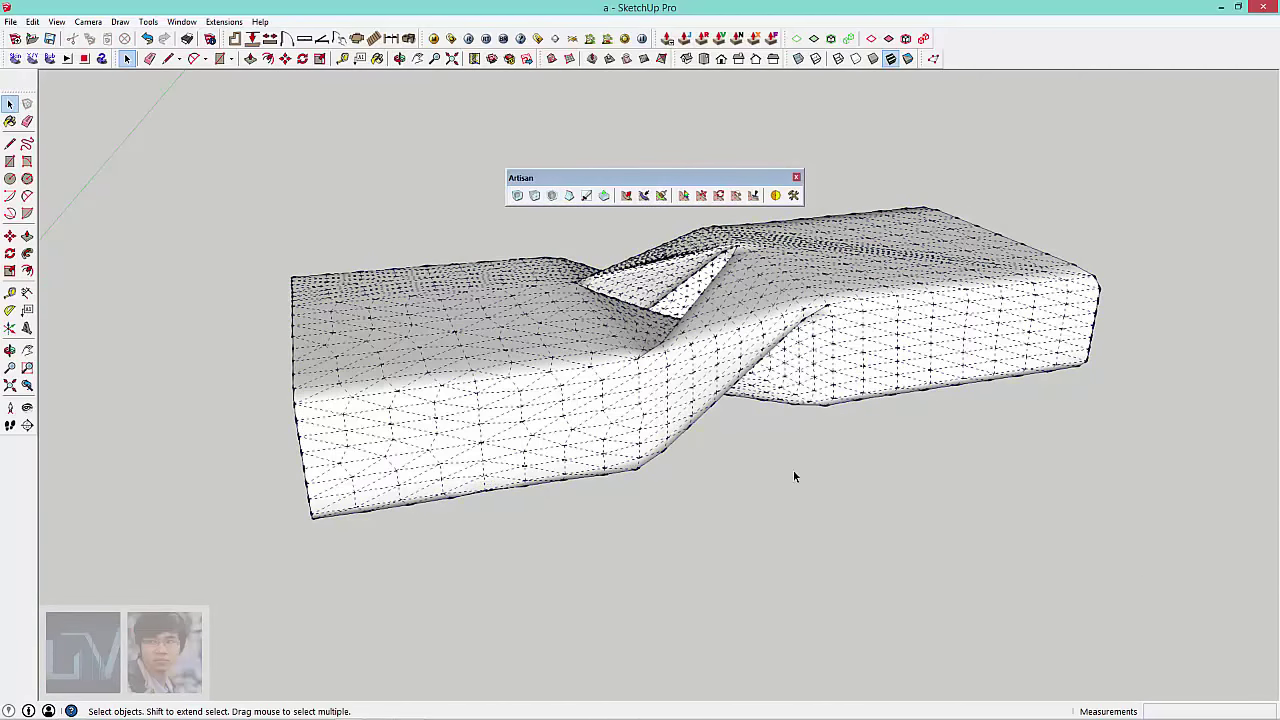
pyautogui.tripleClick(603, 381)
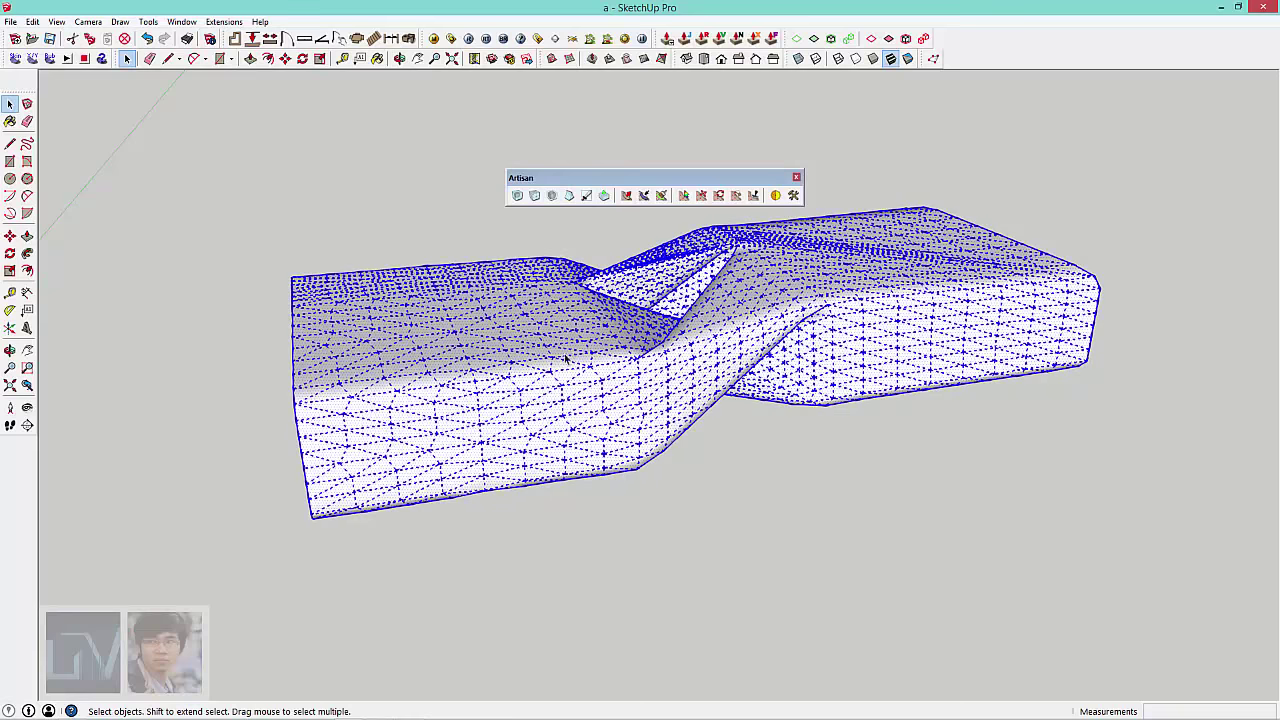
pyautogui.click(553, 200)
pyautogui.click(742, 457)
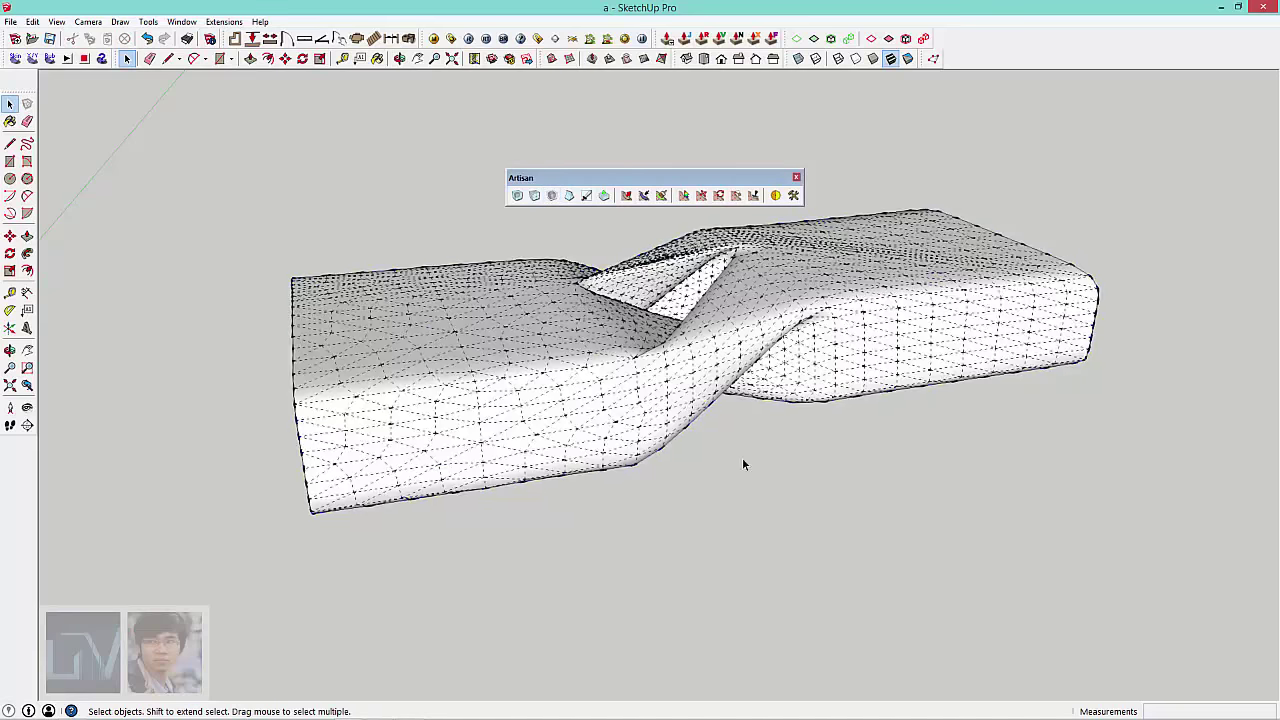
# Step: Reselect the mesh and subdivide and smooth it once more
pyautogui.moveTo(742, 457)
pyautogui.mouseDown(button='middle')
pyautogui.moveTo(927, 503)
pyautogui.moveTo(666, 594)
pyautogui.moveTo(543, 484)
pyautogui.mouseUp(button='middle')
pyautogui.tripleClick(543, 484)
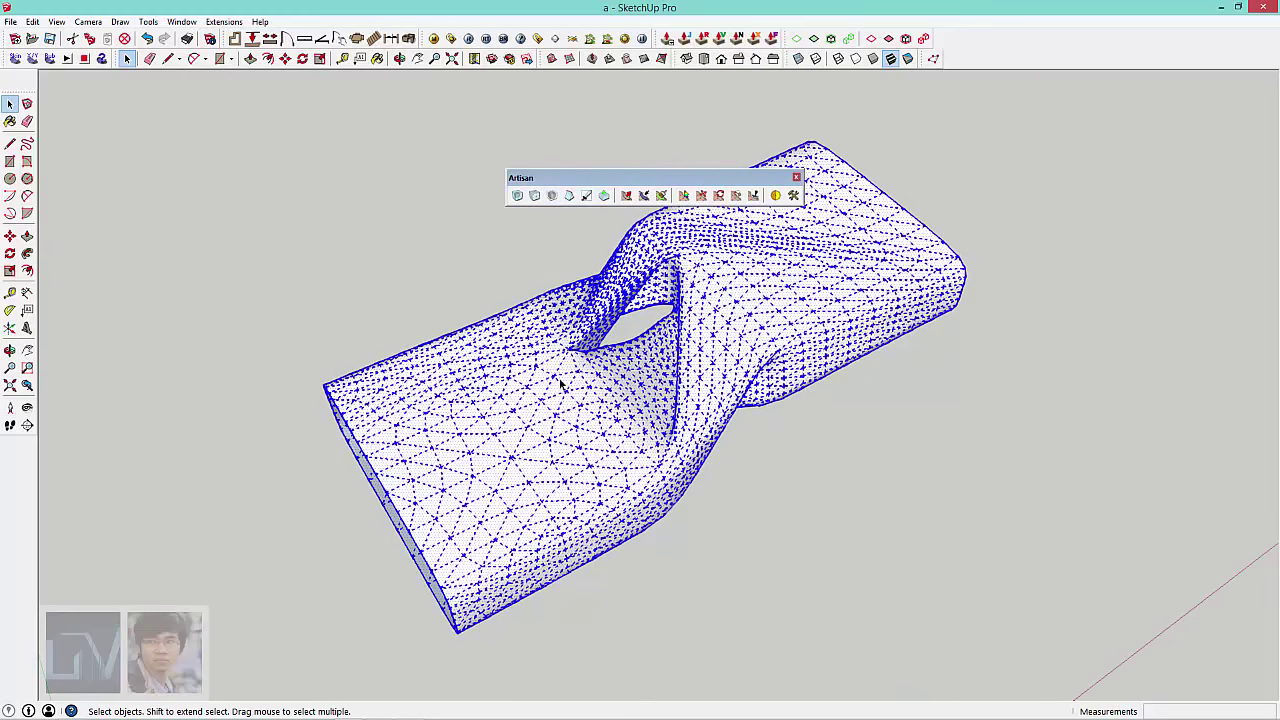
pyautogui.moveTo(557, 549)
pyautogui.mouseDown(button='middle')
pyautogui.moveTo(491, 394)
pyautogui.moveTo(520, 300)
pyautogui.mouseUp(button='middle')
pyautogui.click(553, 197)
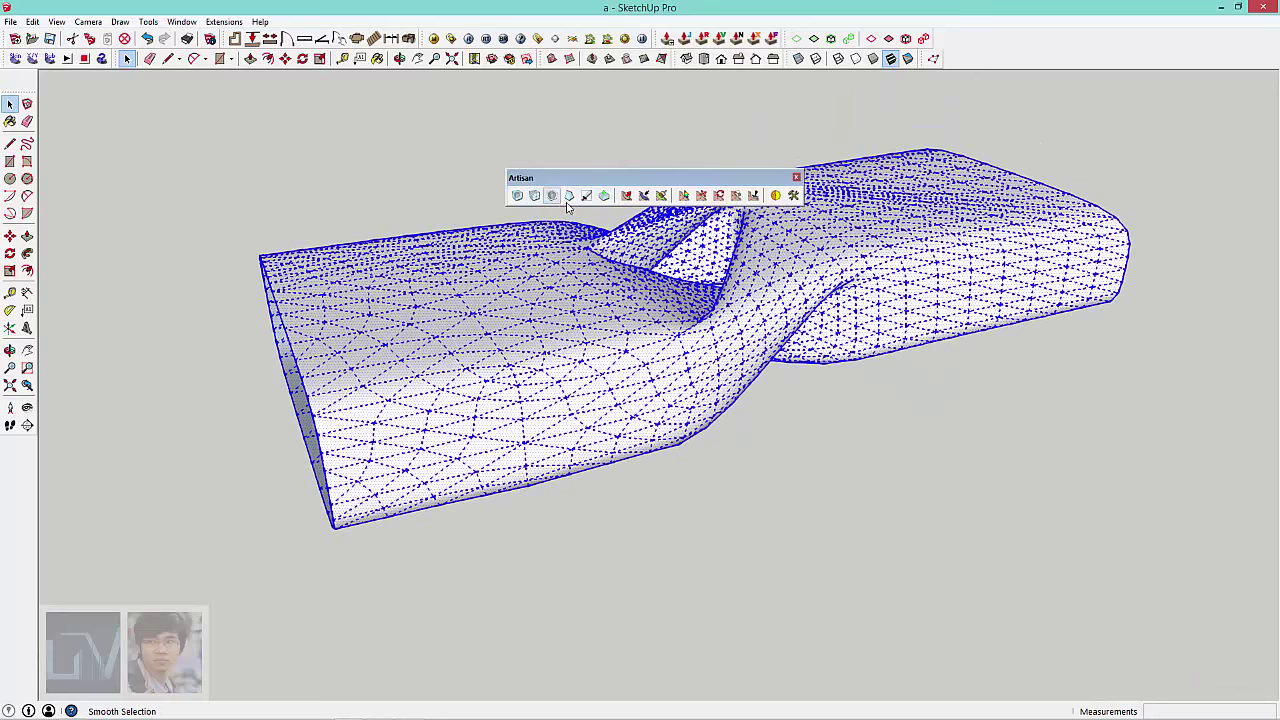
pyautogui.click(818, 473)
pyautogui.scroll(-3, 818, 473)
pyautogui.moveTo(818, 473)
pyautogui.mouseDown(button='middle')
pyautogui.moveTo(912, 361)
pyautogui.moveTo(884, 529)
pyautogui.moveTo(237, 286)
pyautogui.moveTo(46, 449)
pyautogui.mouseUp(button='middle')
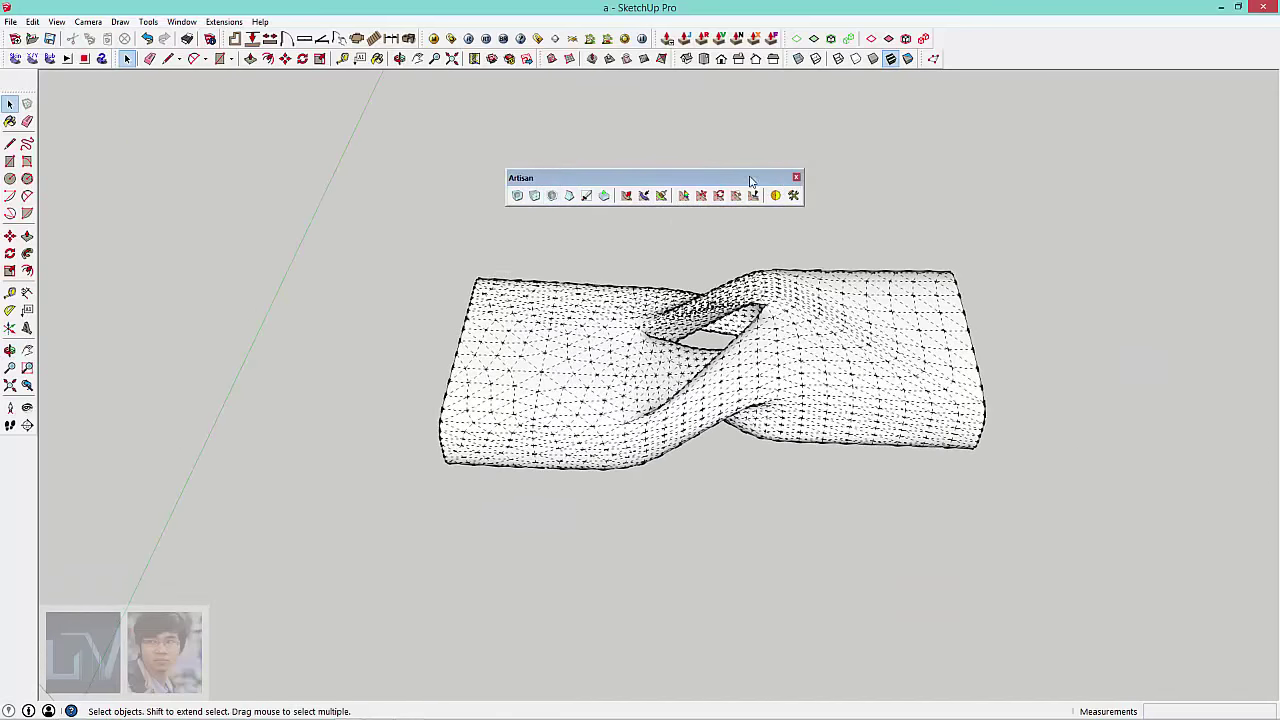
# Step: Dock the Artisan toolbar in the top toolbar row and reselect the smoothed mesh
pyautogui.moveTo(792, 180)
pyautogui.mouseDown()
pyautogui.moveTo(1089, 80)
pyautogui.moveTo(1187, 28)
pyautogui.mouseUp()
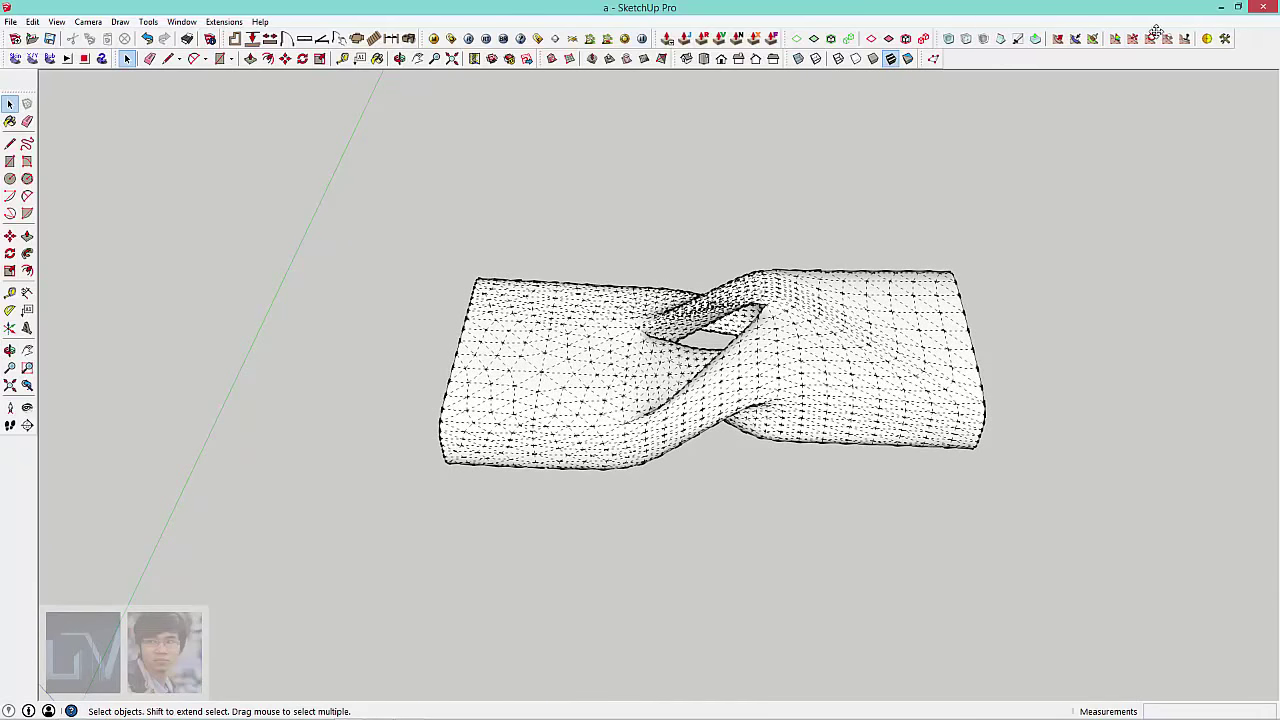
pyautogui.moveTo(556, 401)
pyautogui.mouseDown(button='middle')
pyautogui.moveTo(543, 331)
pyautogui.moveTo(563, 420)
pyautogui.moveTo(708, 360)
pyautogui.mouseUp(button='middle')
pyautogui.scroll(1, 594, 386)
pyautogui.tripleClick(594, 386)
# Step: Make the selected smoothed mesh into a group
pyautogui.scroll(-2, 596, 386)
pyautogui.rightClick(708, 360)
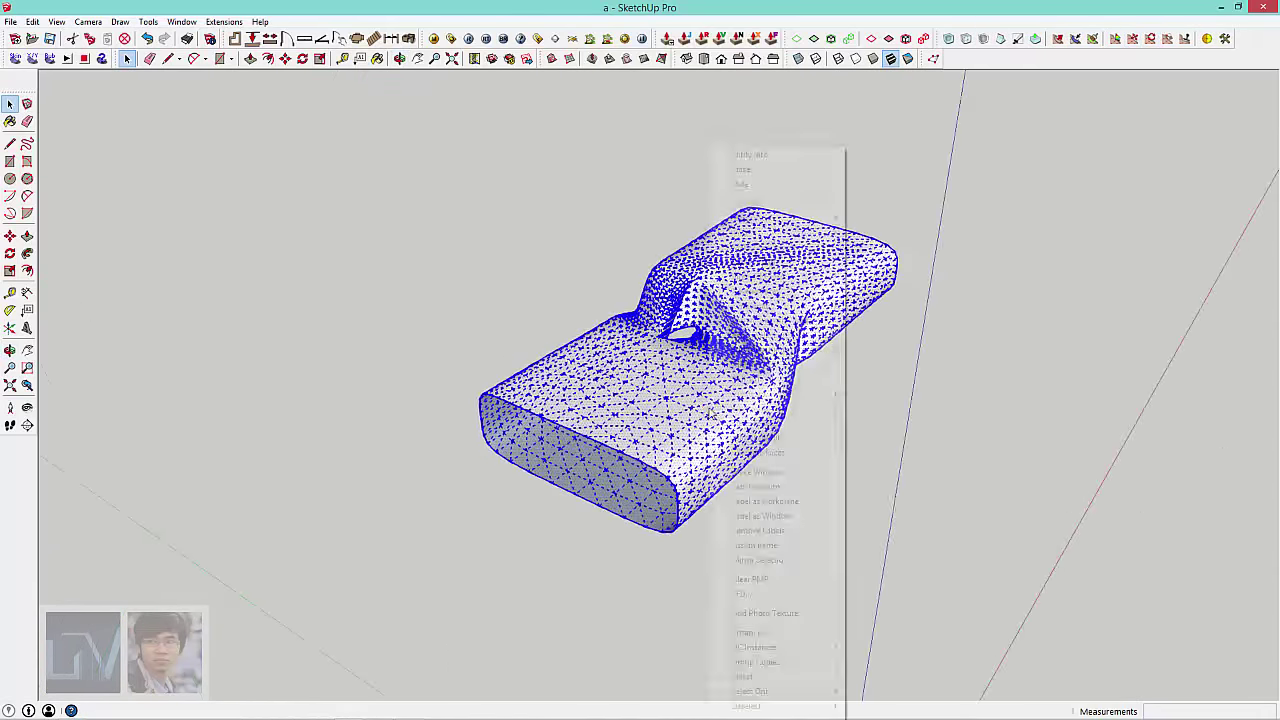
pyautogui.click(753, 261)
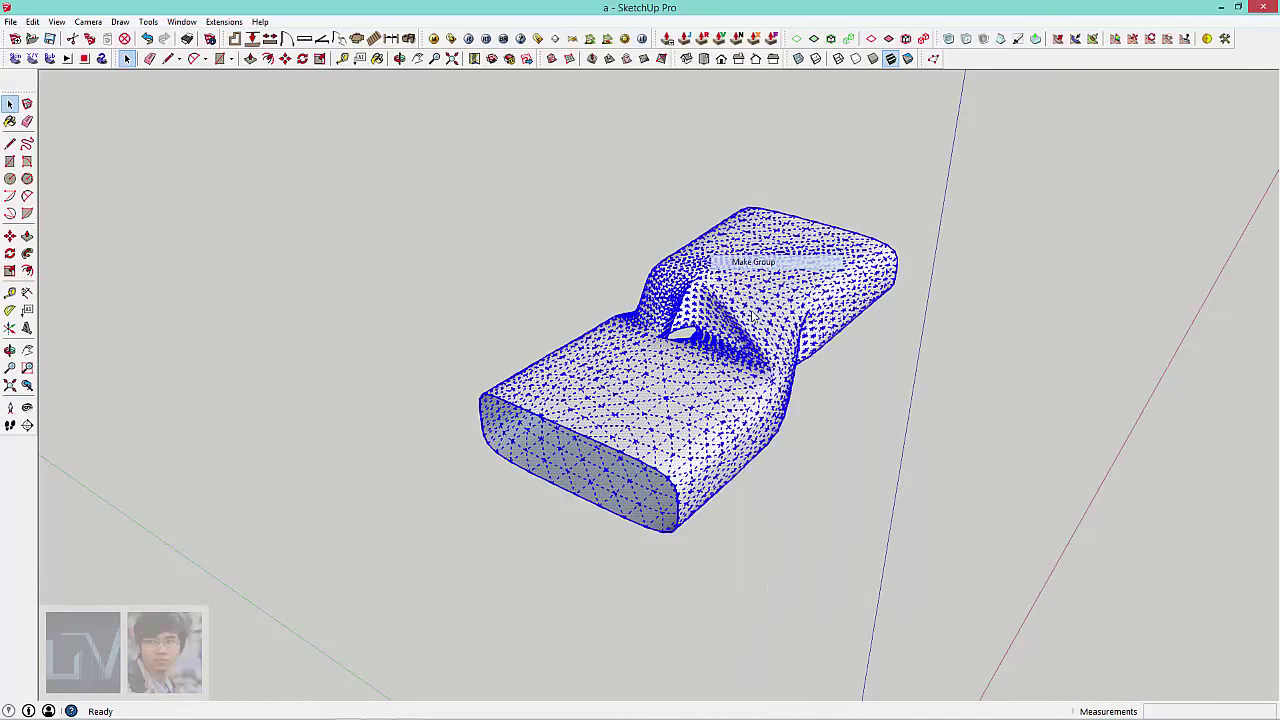
pyautogui.moveTo(754, 316); pyautogui.dragTo(686, 470, button='middle')
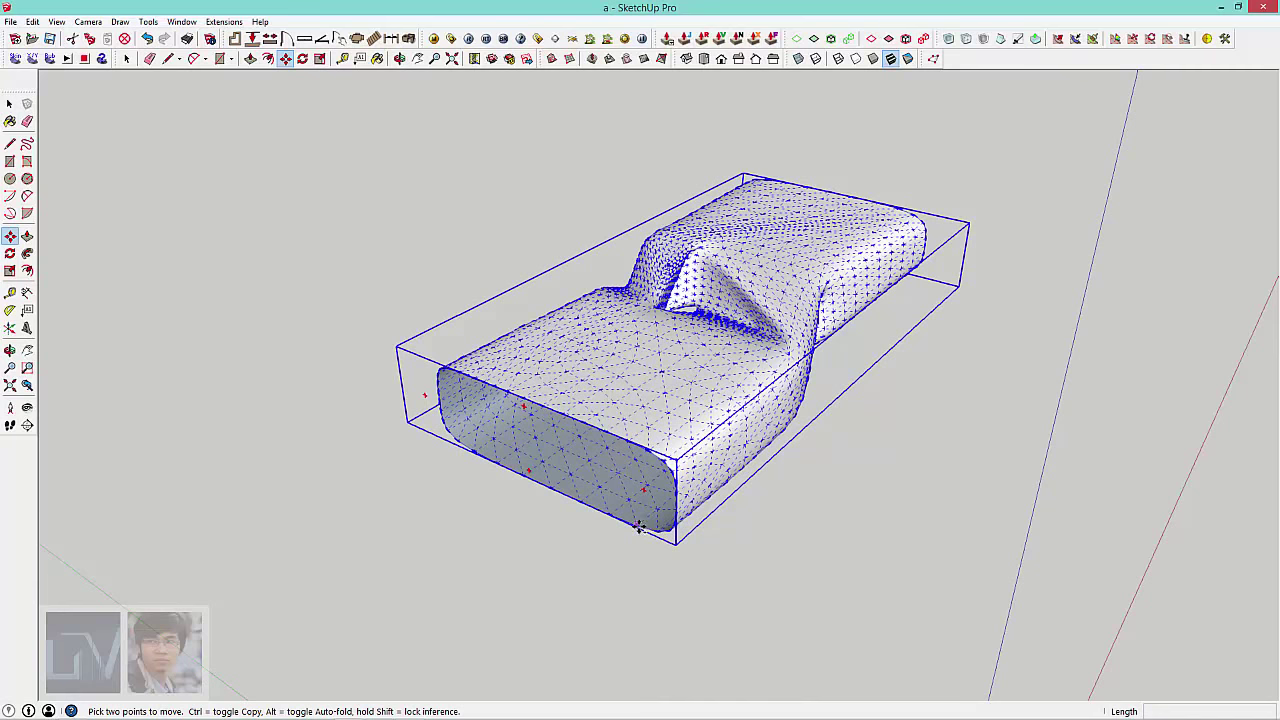
# Step: Copy the group and stack it directly on top of the original along the red and blue axes
pyautogui.keyDown('ctrl'); pyautogui.click(639, 527); pyautogui.keyUp('ctrl')
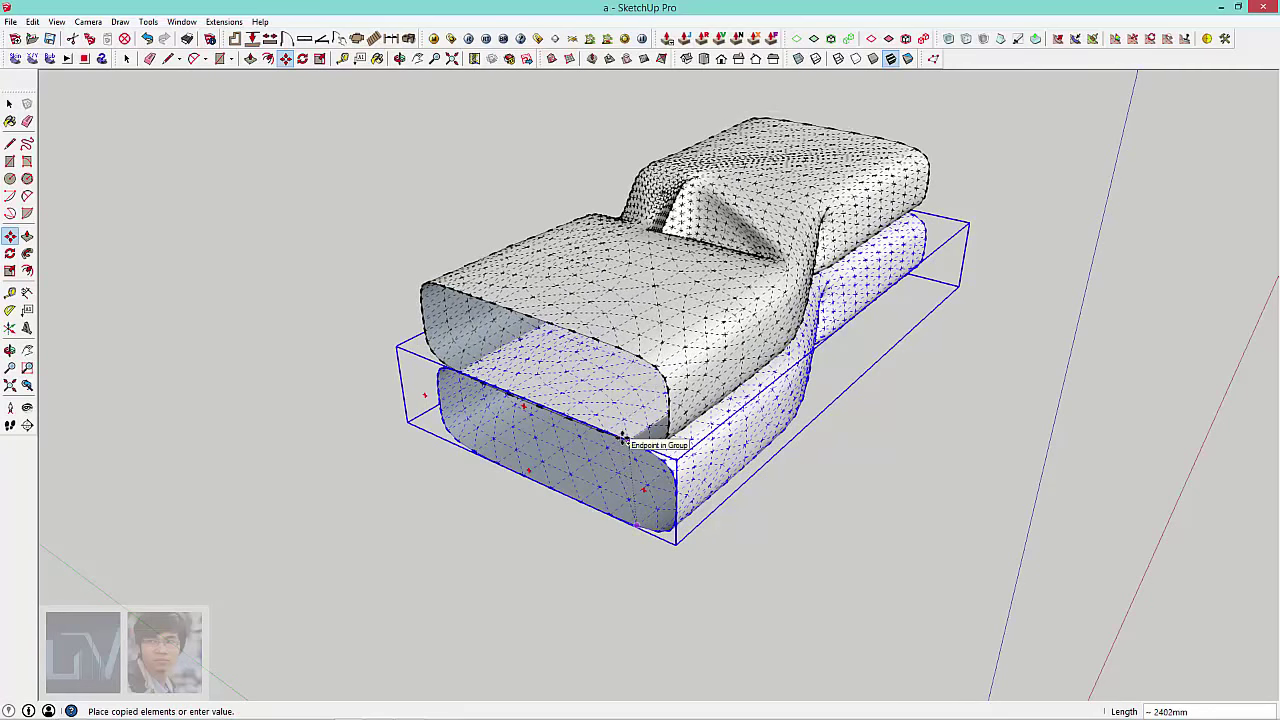
pyautogui.click(623, 440)
pyautogui.moveTo(623, 440); pyautogui.dragTo(681, 322, button='middle')
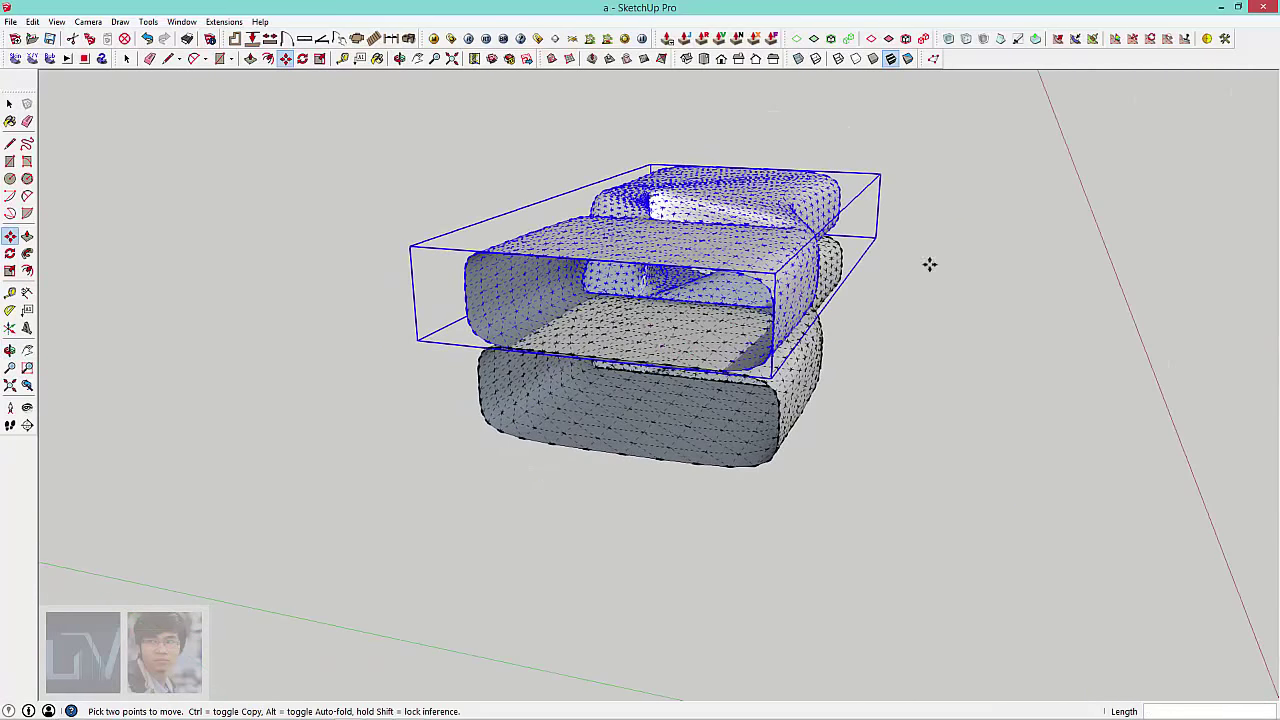
pyautogui.moveTo(929, 264)
pyautogui.mouseDown(button='middle')
pyautogui.moveTo(863, 229)
pyautogui.moveTo(923, 194)
pyautogui.mouseUp(button='middle')
pyautogui.click(923, 194)
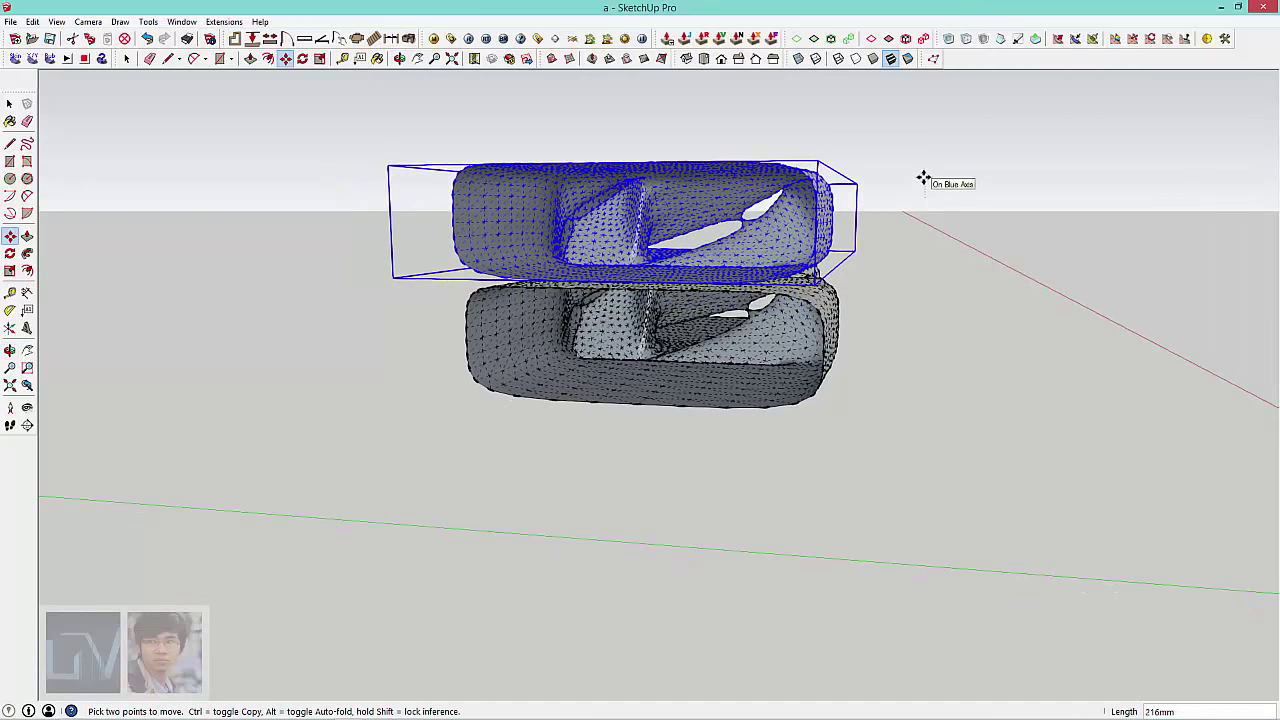
pyautogui.press('Right')
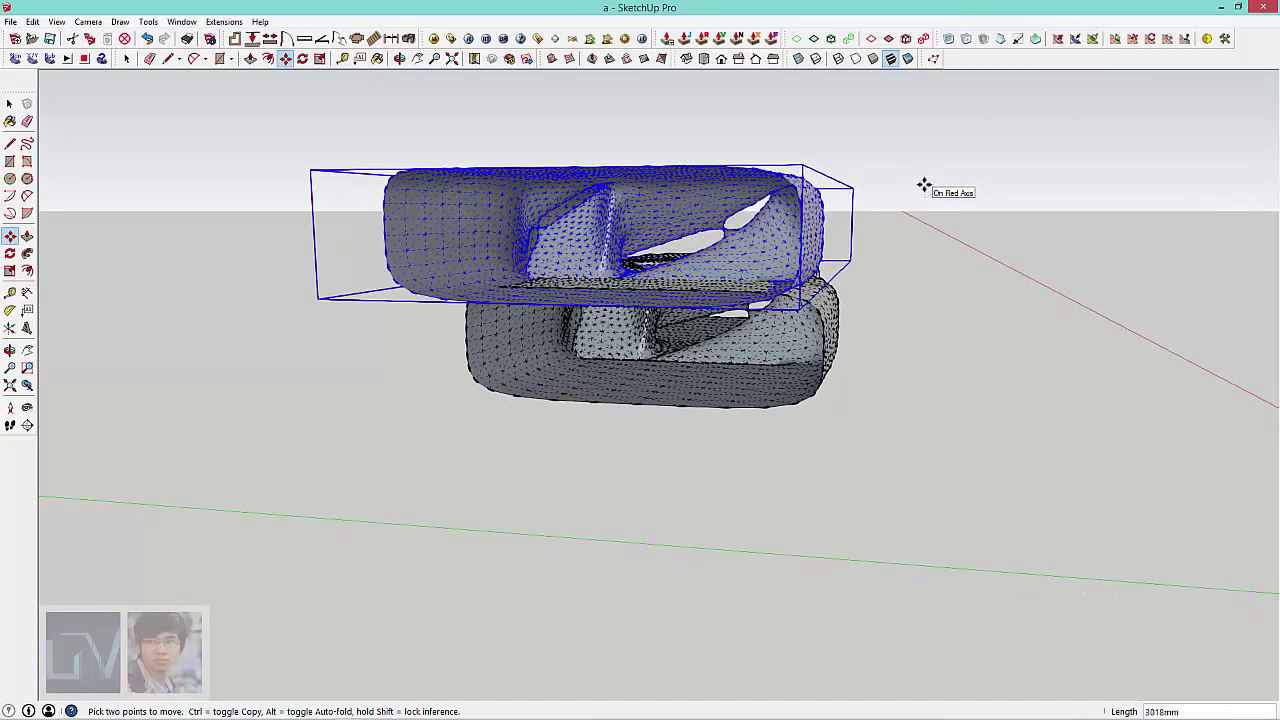
pyautogui.press('Up')
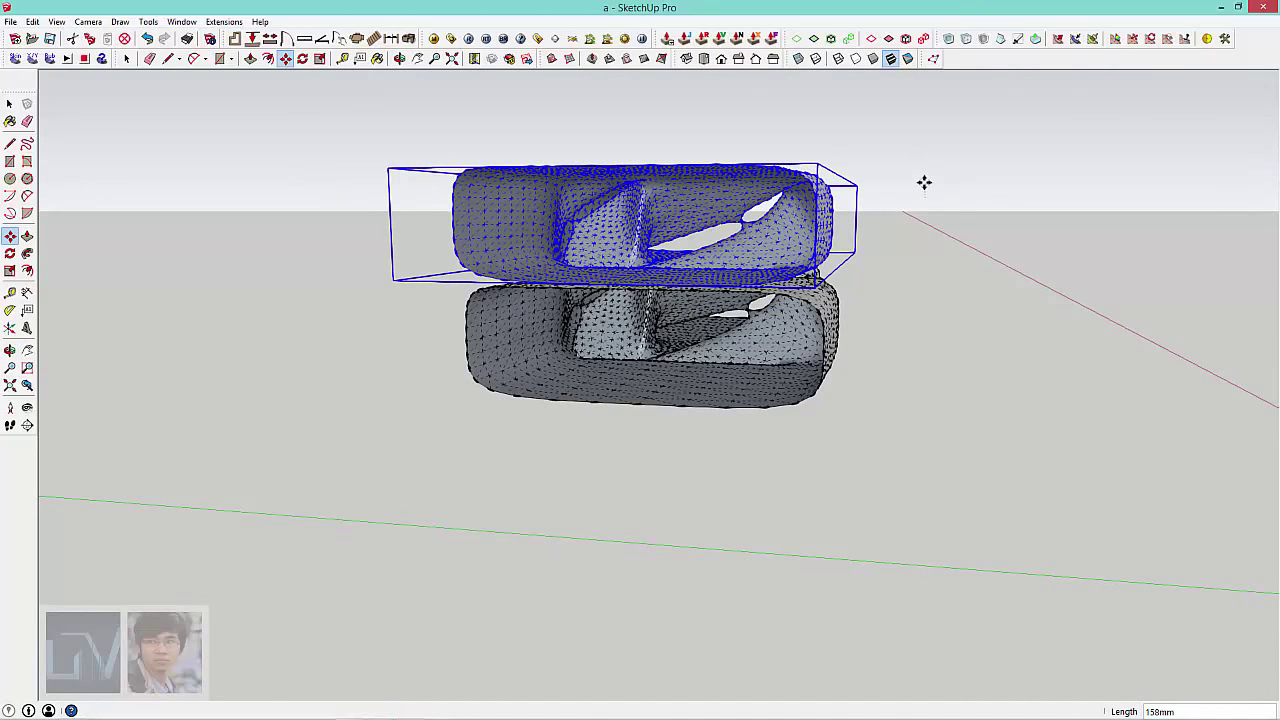
pyautogui.click(924, 182)
pyautogui.moveTo(924, 182)
pyautogui.mouseDown(button='middle')
pyautogui.moveTo(537, 400)
pyautogui.moveTo(883, 457)
pyautogui.moveTo(780, 429)
pyautogui.mouseUp(button='middle')
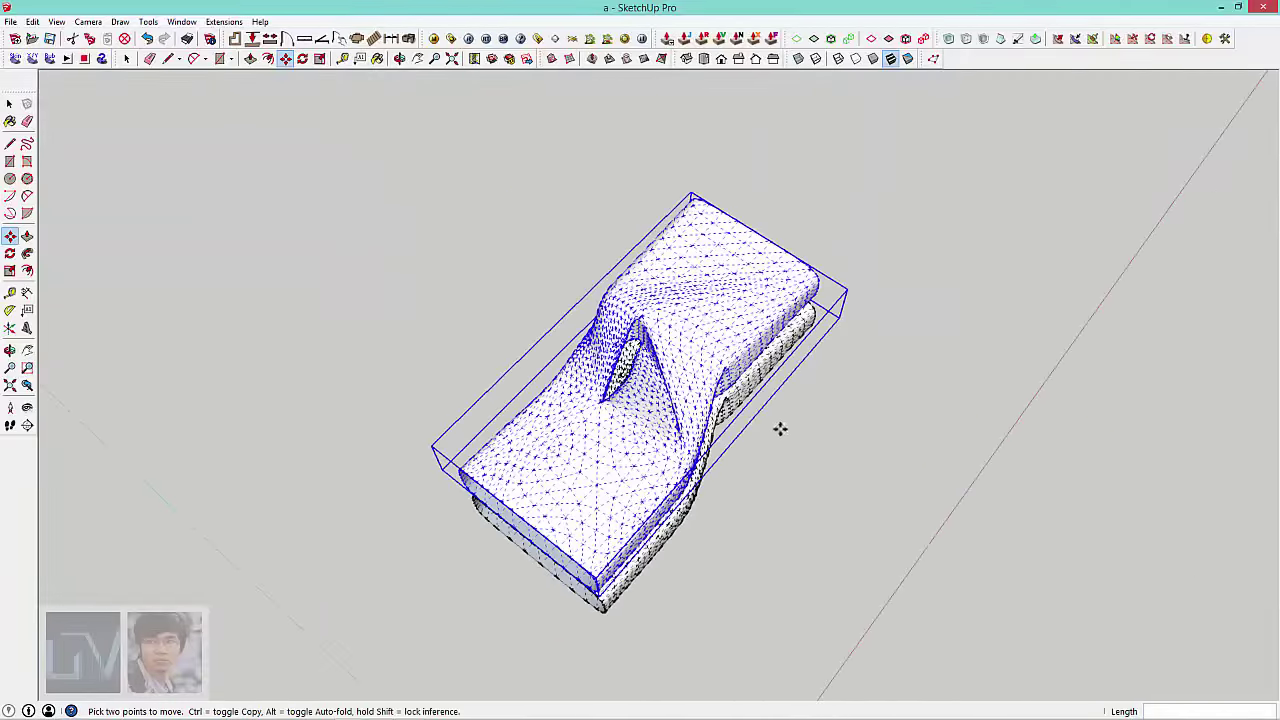
pyautogui.click(704, 58)
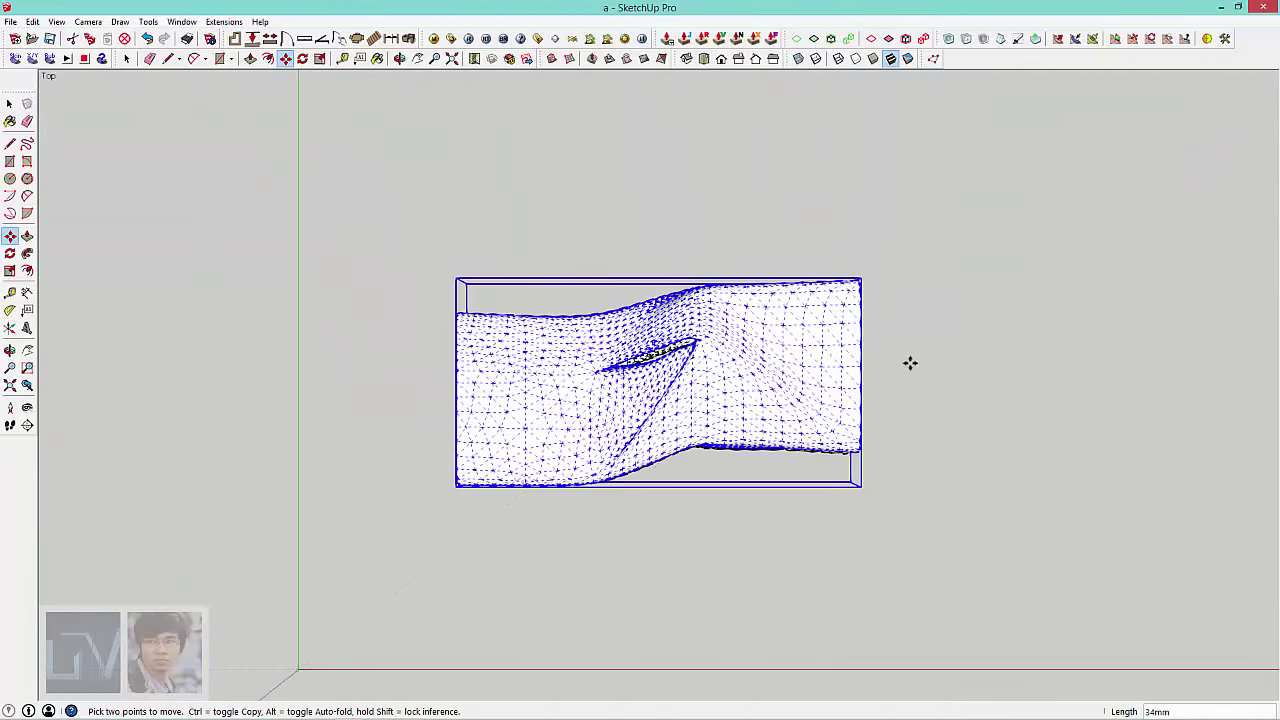